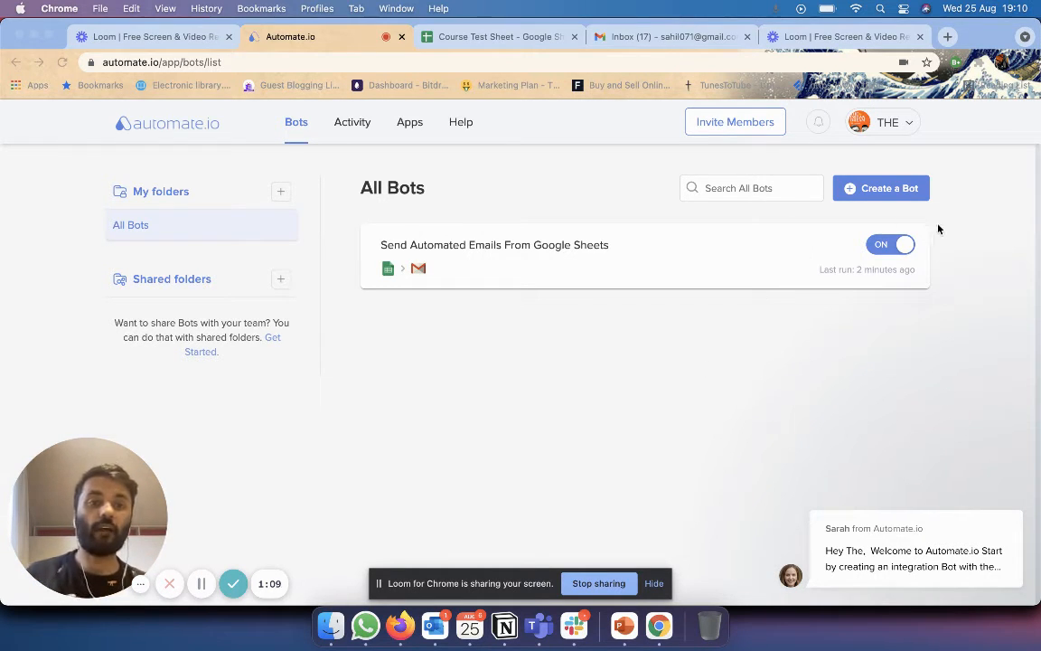
Turn the Google Sheets-to-Gmail bot off and open it in the bot editor.
left_click(893, 342)
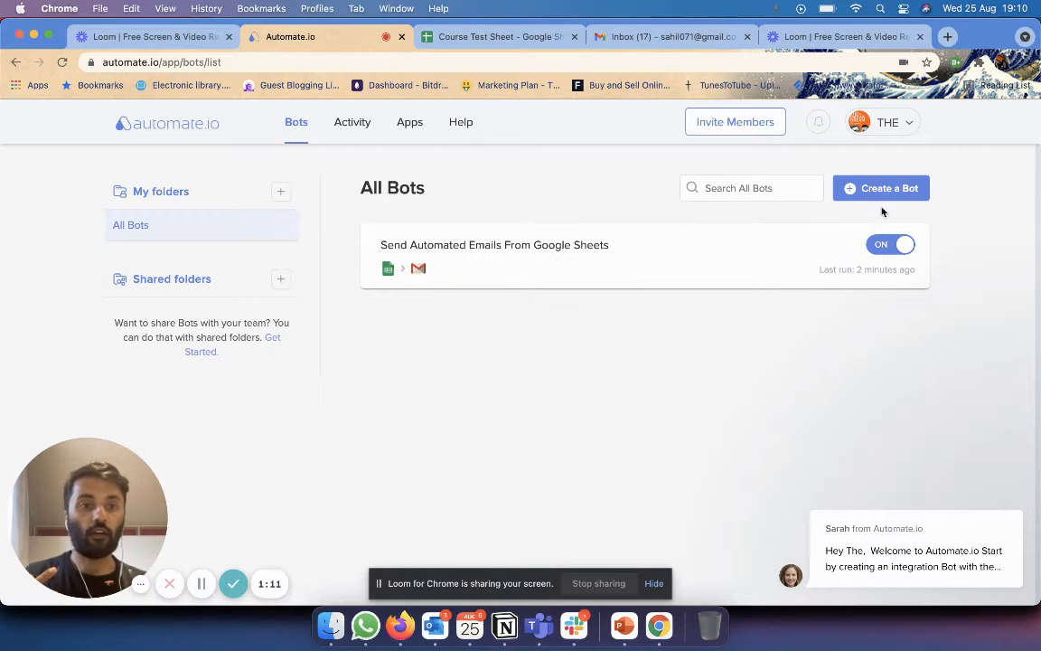
left_click(891, 245)
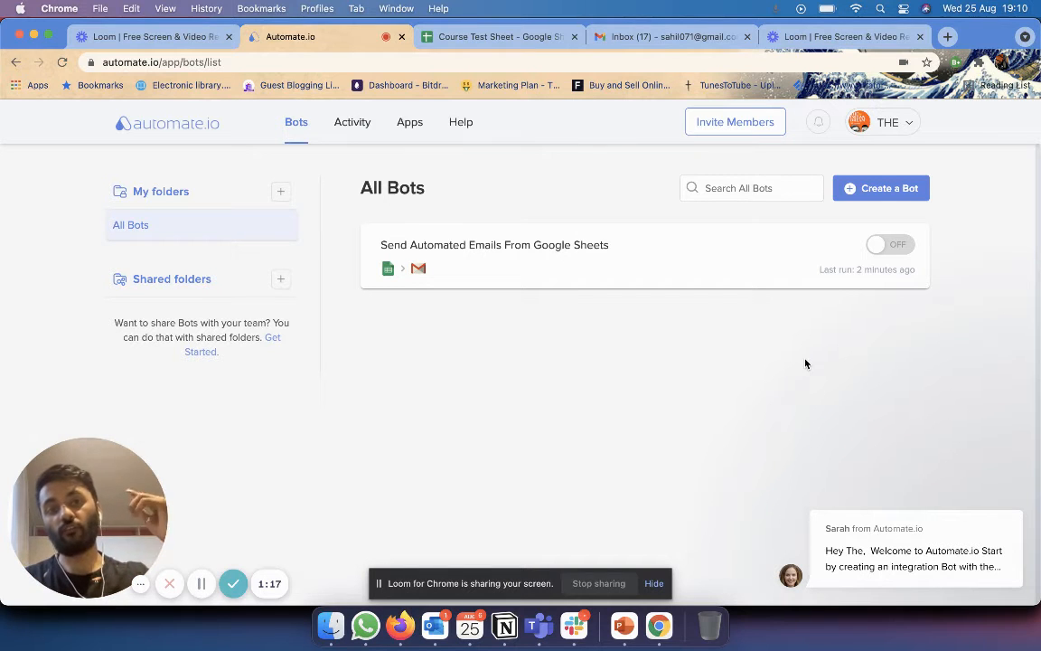
left_click(700, 269)
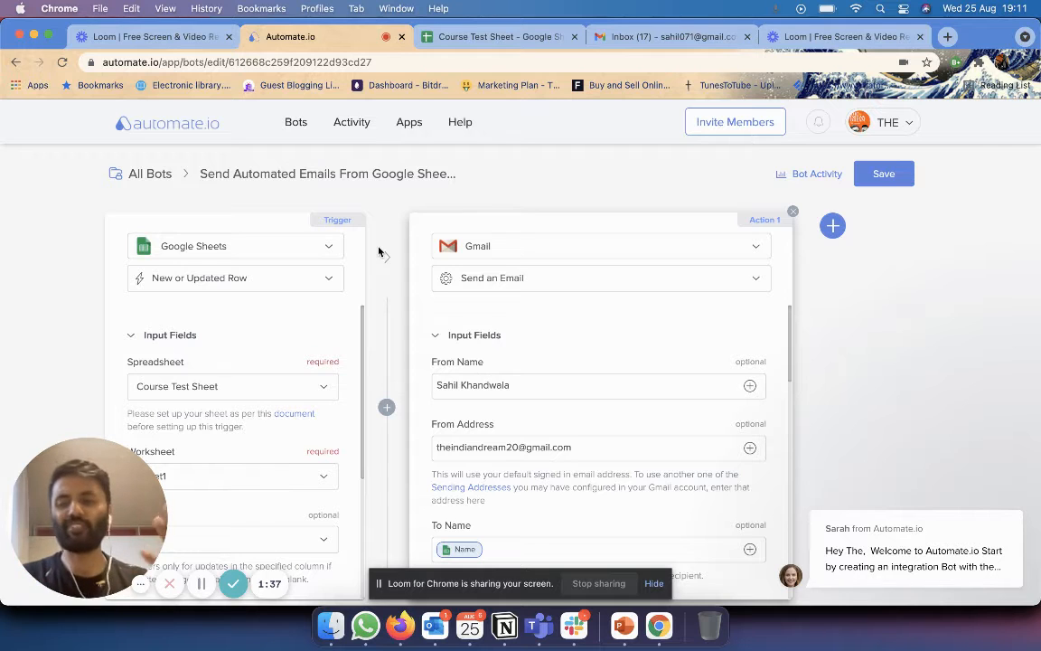
Choose Google Sheets from My Apps as the bot's trigger app.
left_click(331, 248)
left_click(324, 378)
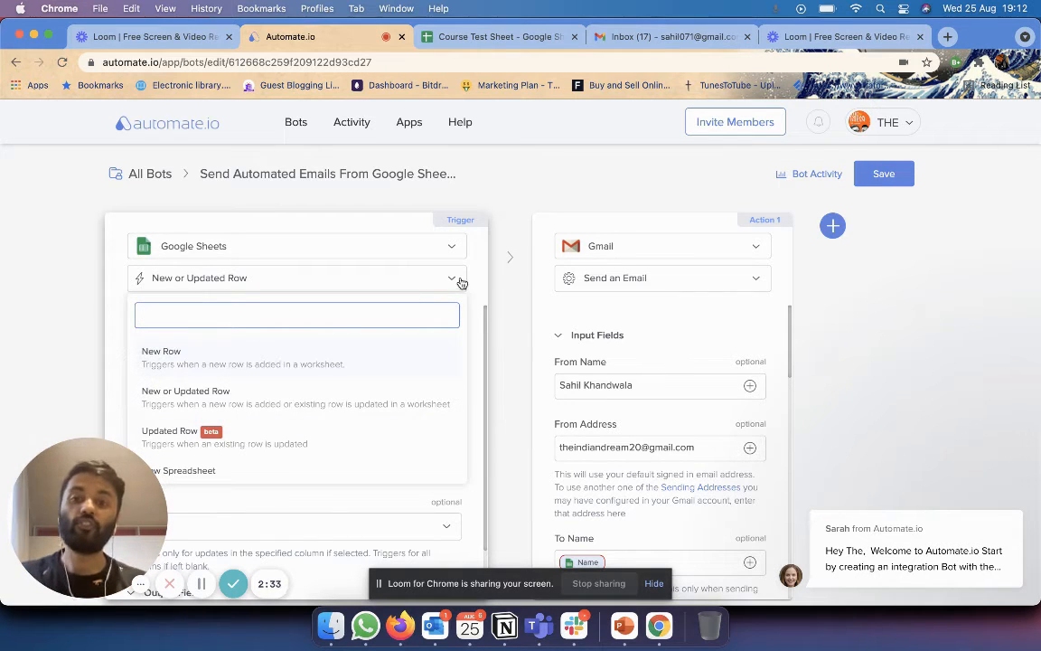
Browse the trigger events and select New or Updated Row.
scroll(344, 380, "down", 5)
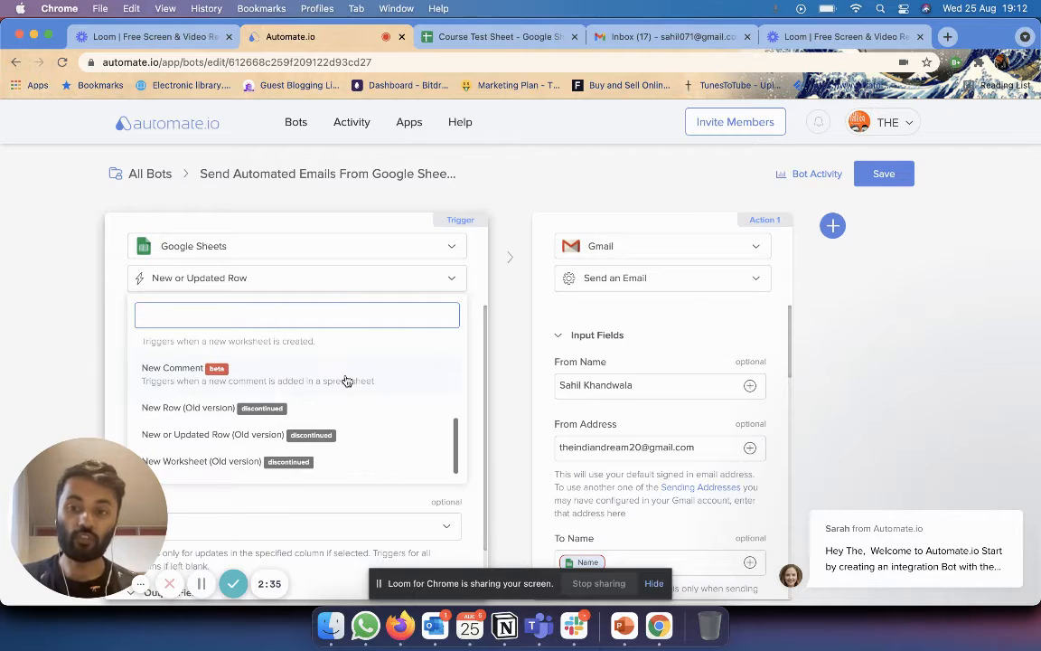
scroll(347, 380, "up", 5)
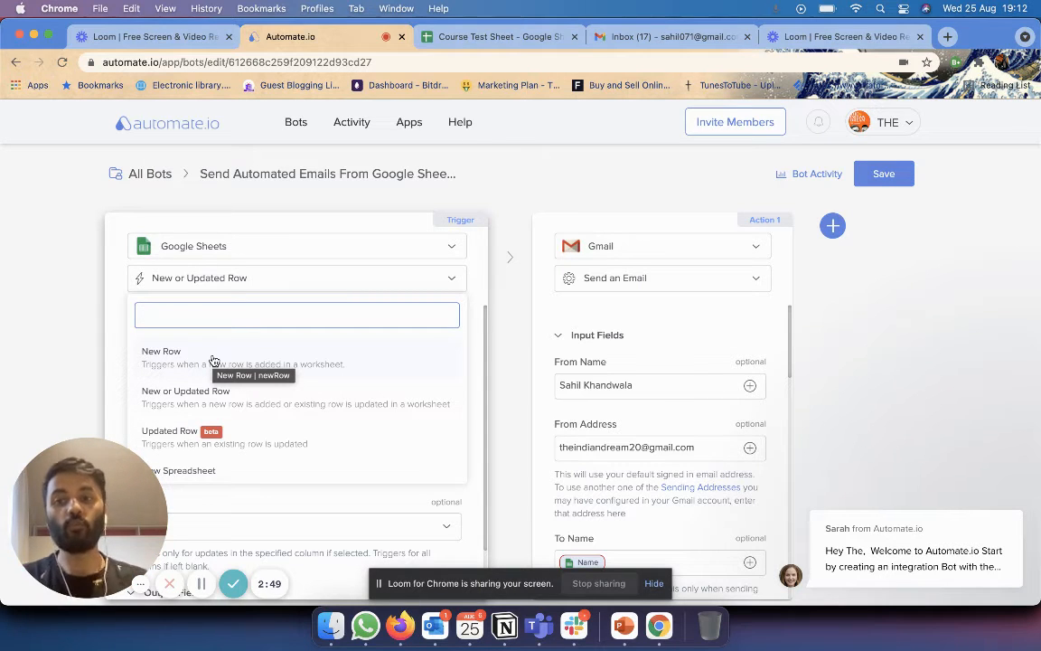
scroll(268, 402, "down", 1)
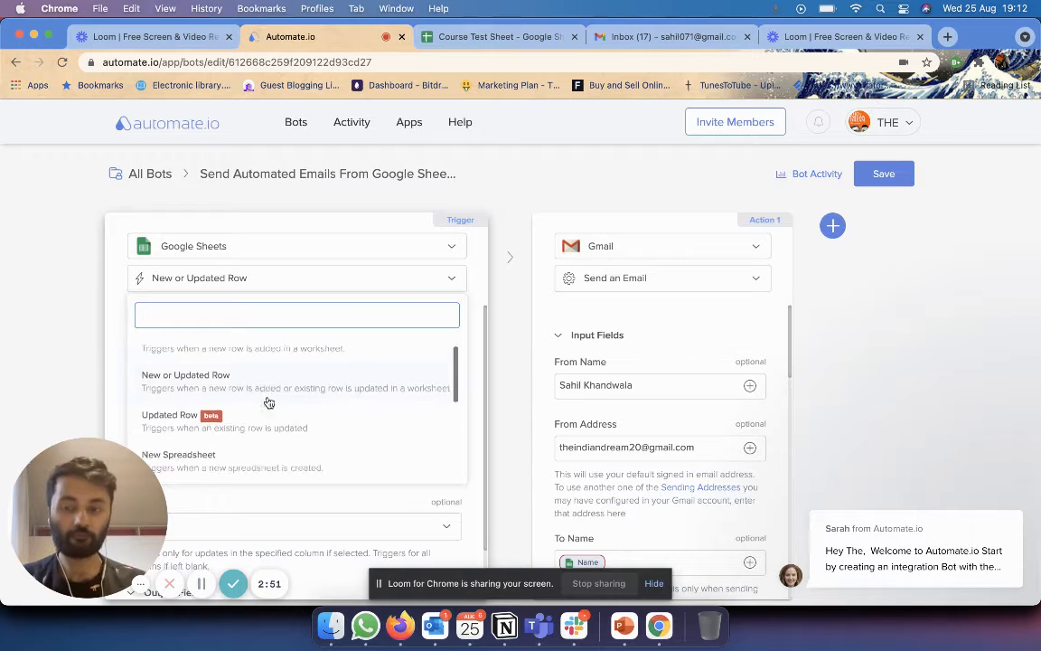
scroll(269, 402, "down", 2)
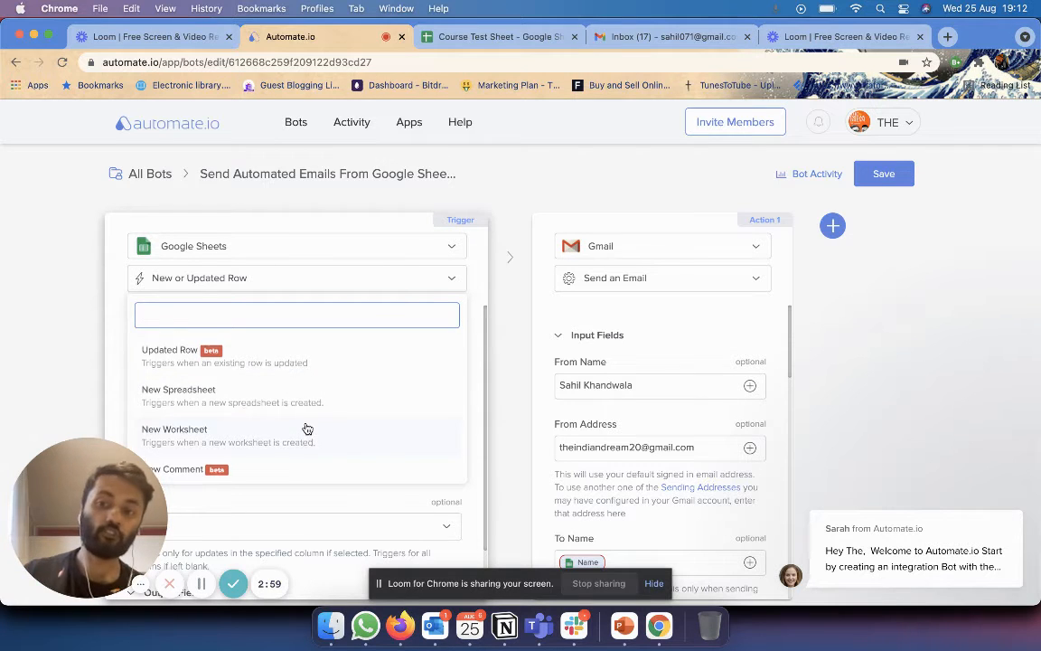
scroll(307, 429, "up", 2)
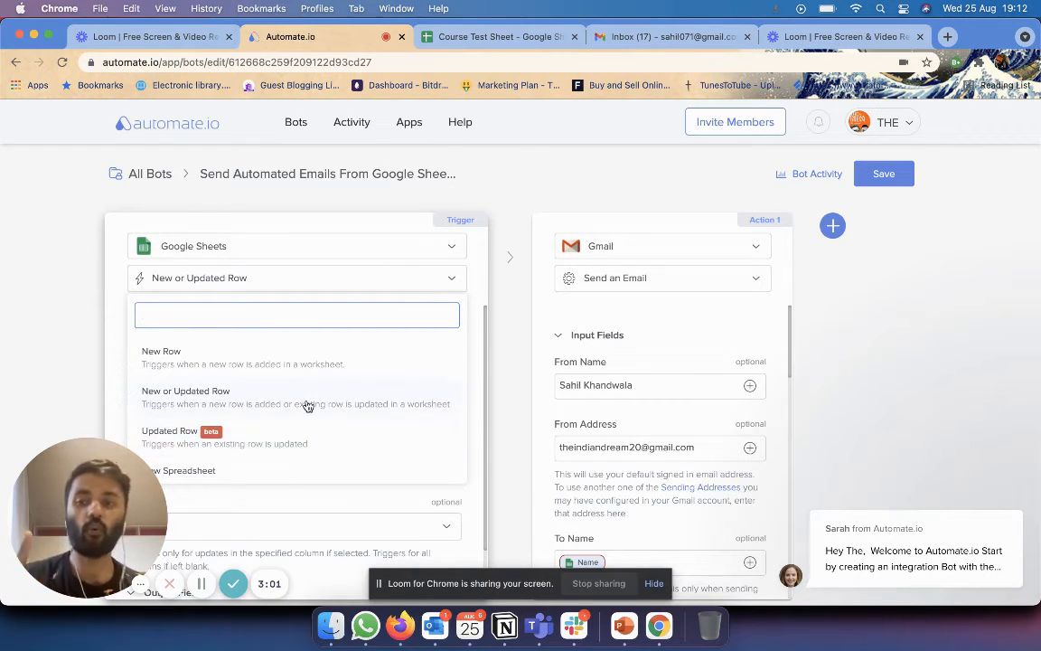
left_click(307, 403)
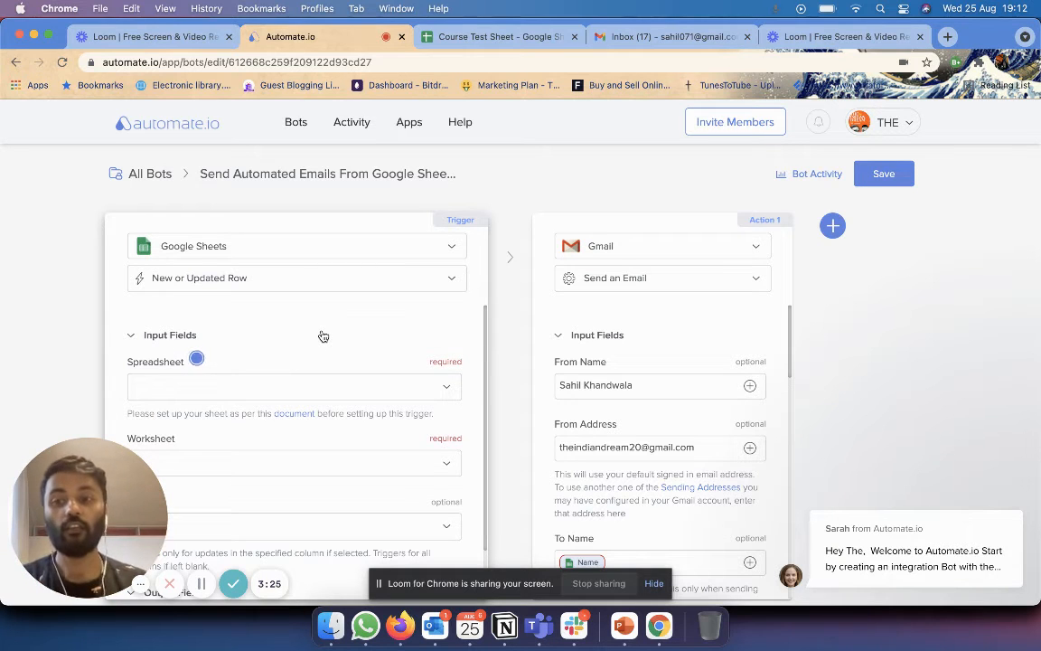
Select Course Test Sheet as the trigger's spreadsheet after checking it in its tab.
left_click(388, 390)
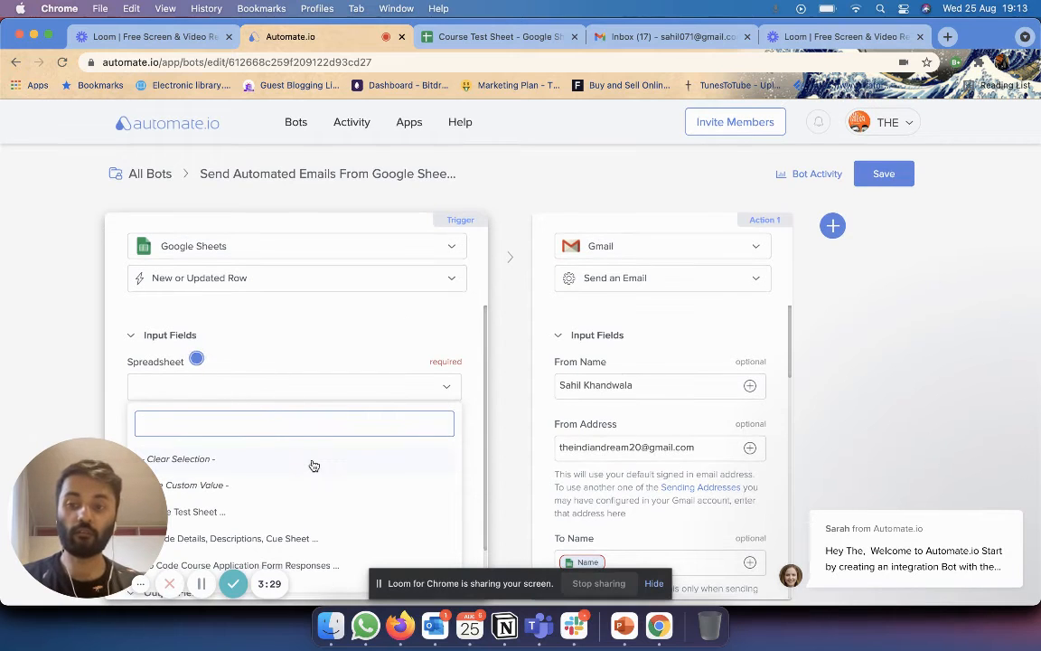
scroll(312, 465, "down", 3)
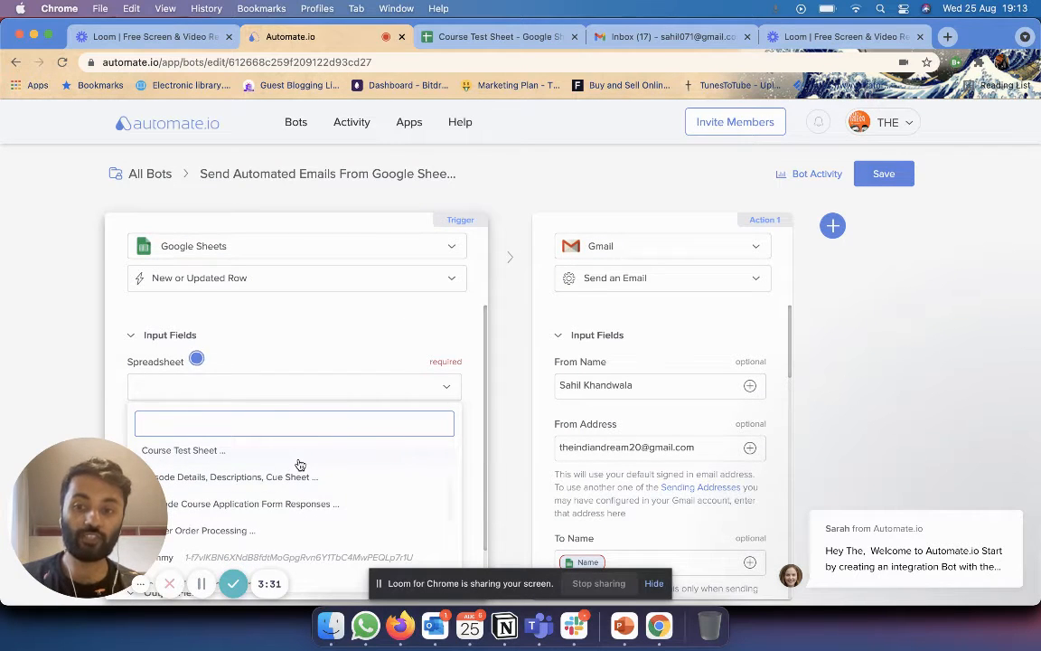
left_click(499, 37)
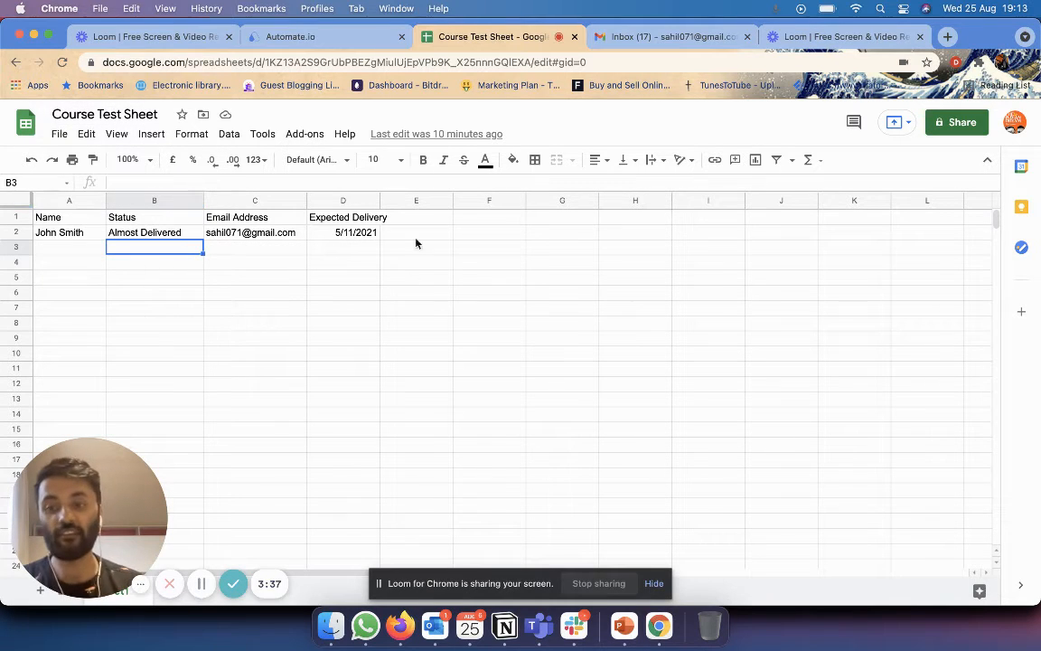
left_click(271, 37)
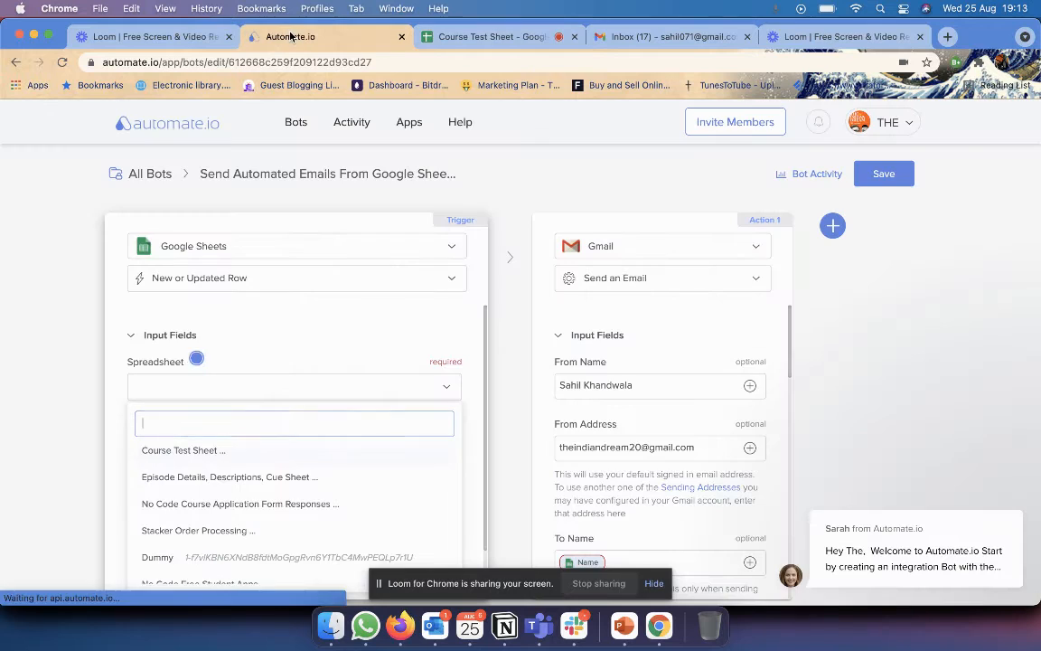
left_click(296, 461)
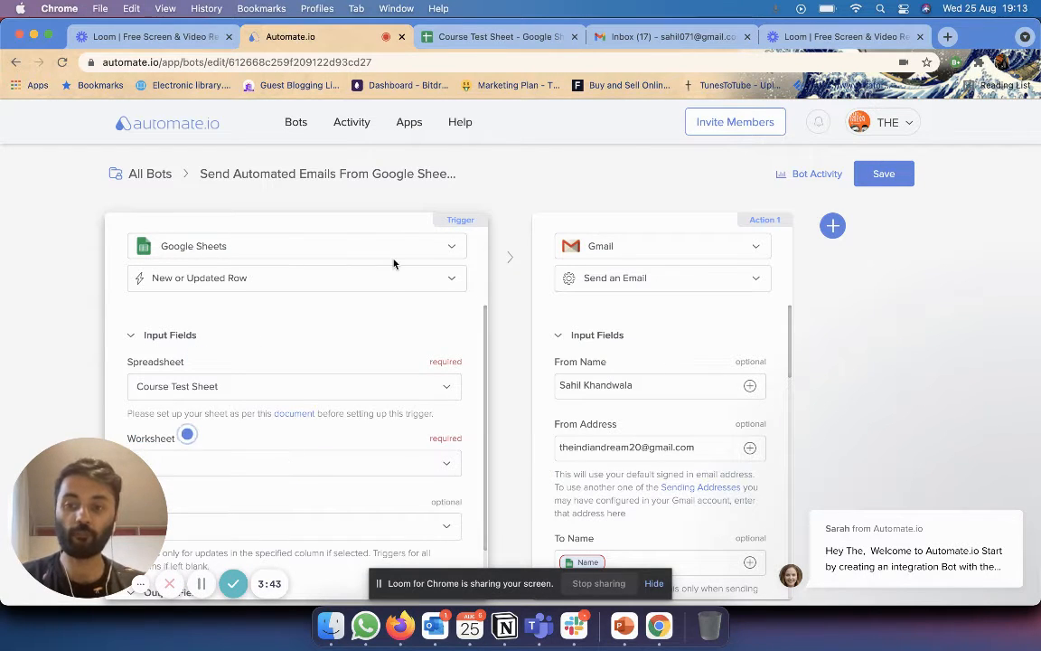
Pick Sheet1 as the worksheet and list the columns: Name, Status, Email Address, Expected Delivery.
scroll(362, 361, "down", 1)
left_click(354, 404)
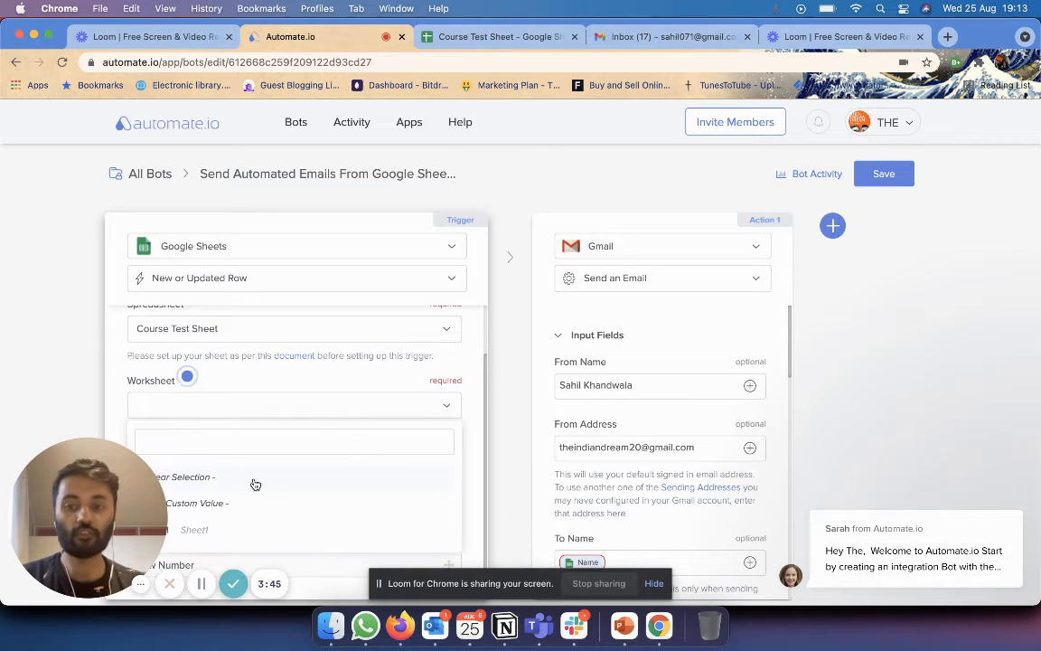
left_click(251, 537)
left_click_drag(86, 511, 960, 242)
scroll(207, 461, "left", 1)
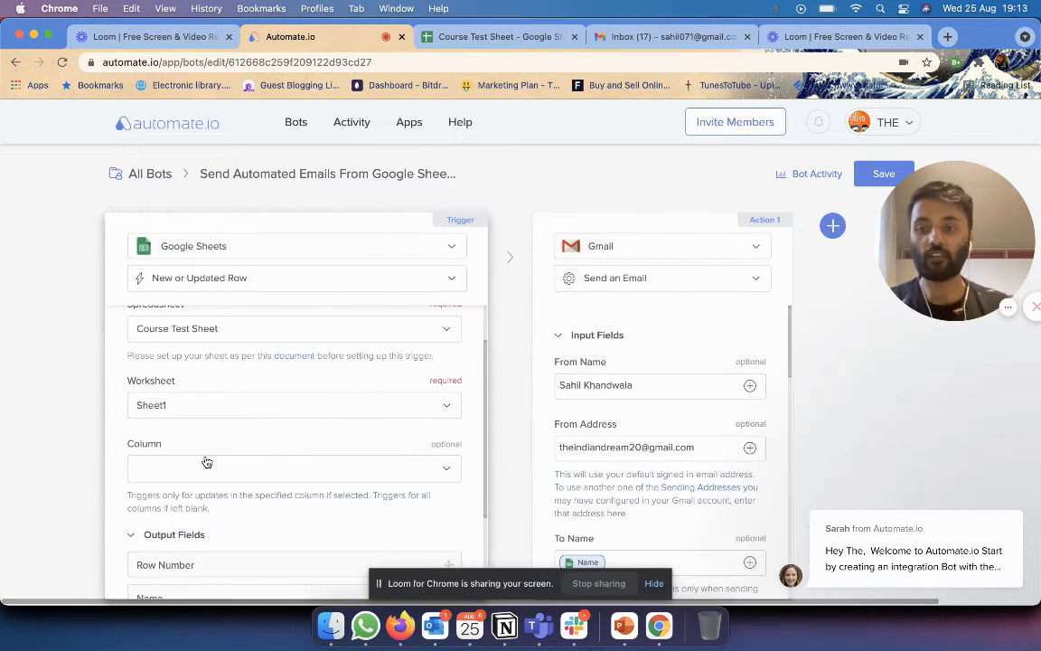
scroll(307, 438, "down", 1)
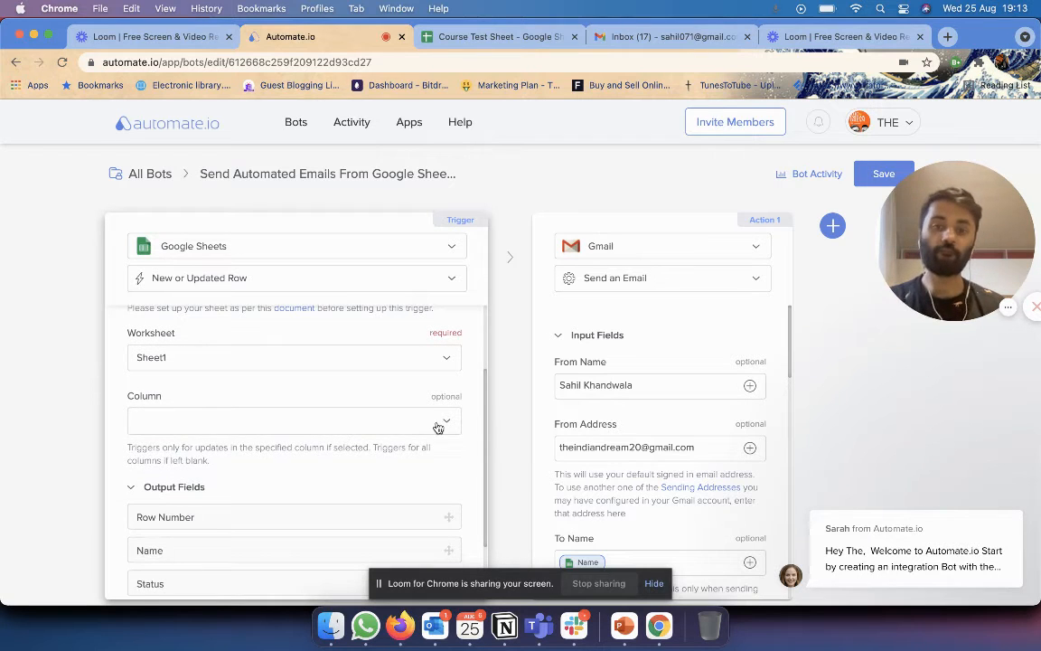
left_click(449, 416)
scroll(456, 397, "down", 2)
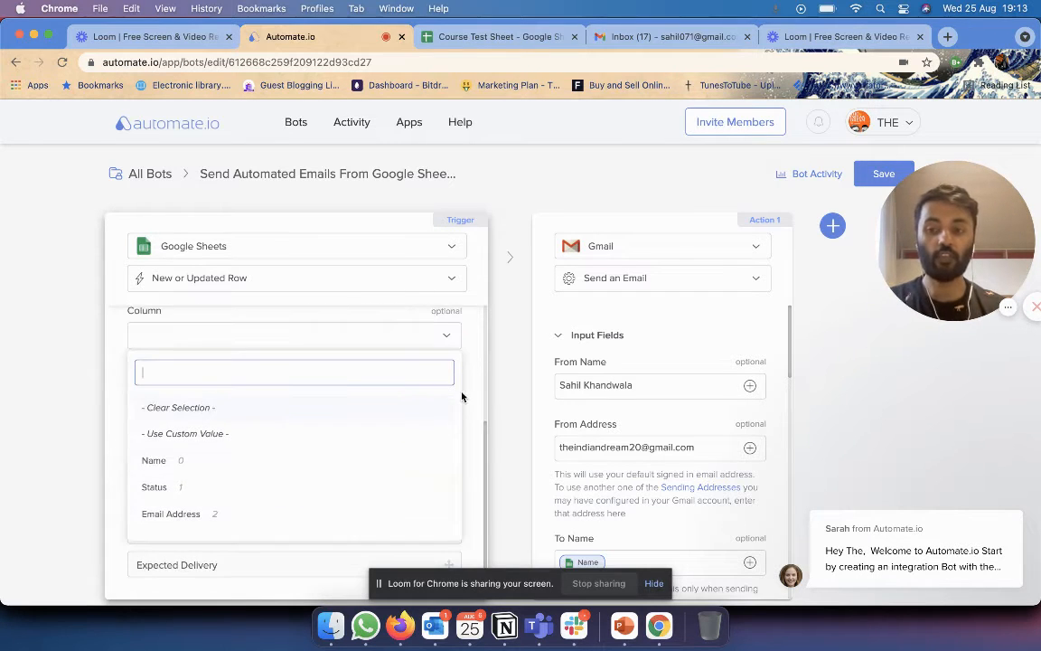
scroll(290, 482, "down", 1)
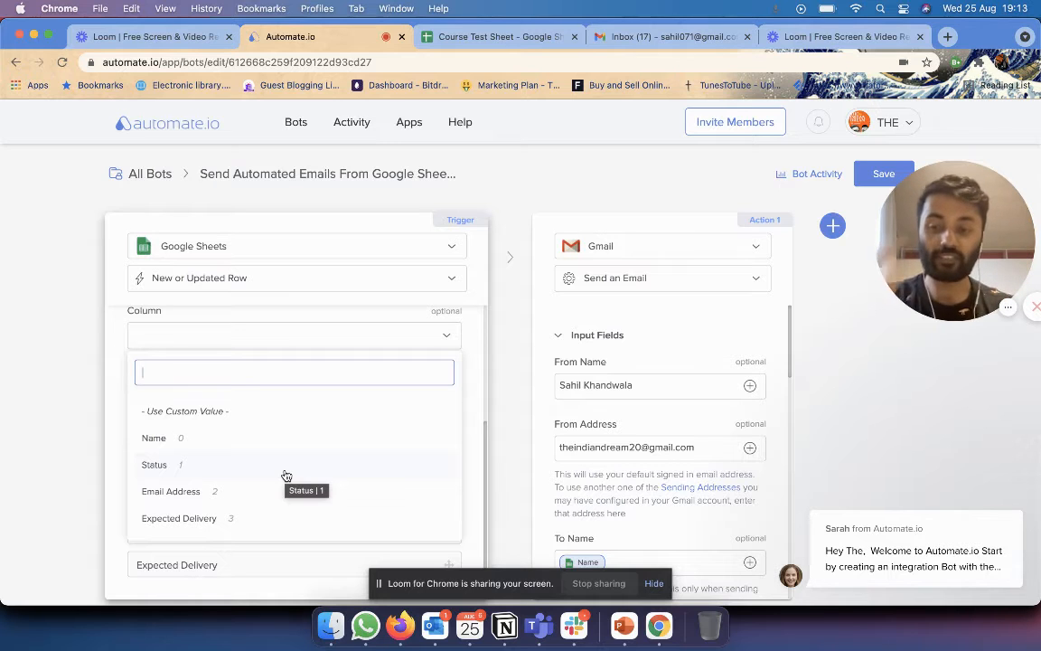
Set the trigger's watched column to Status, rechecking the sheet before confirming.
left_click(285, 473)
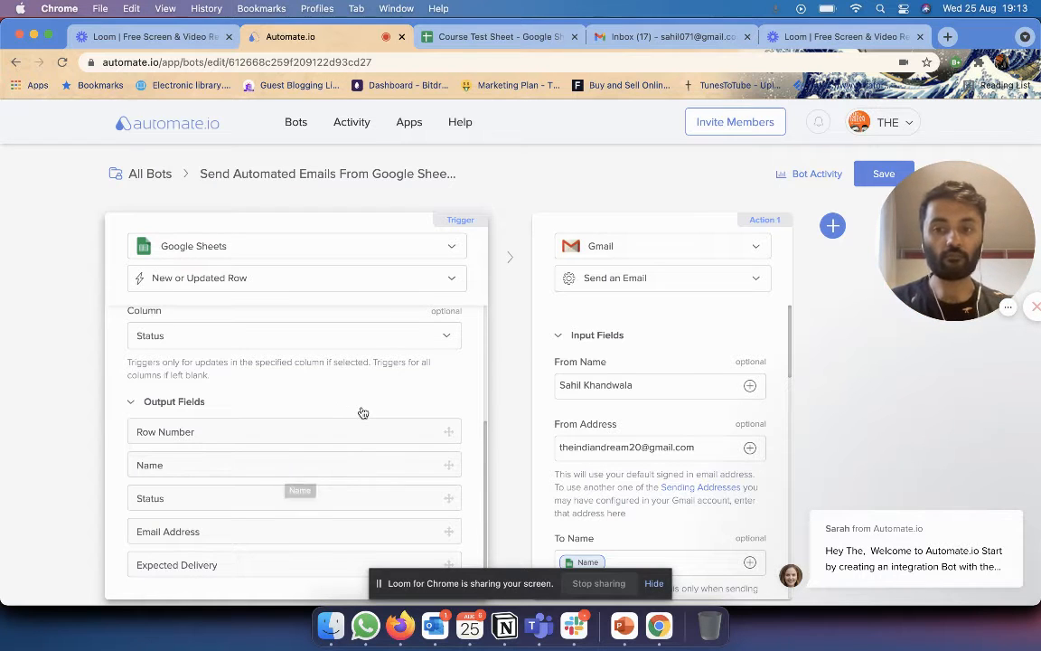
scroll(406, 373, "up", 3)
scroll(406, 375, "down", 3)
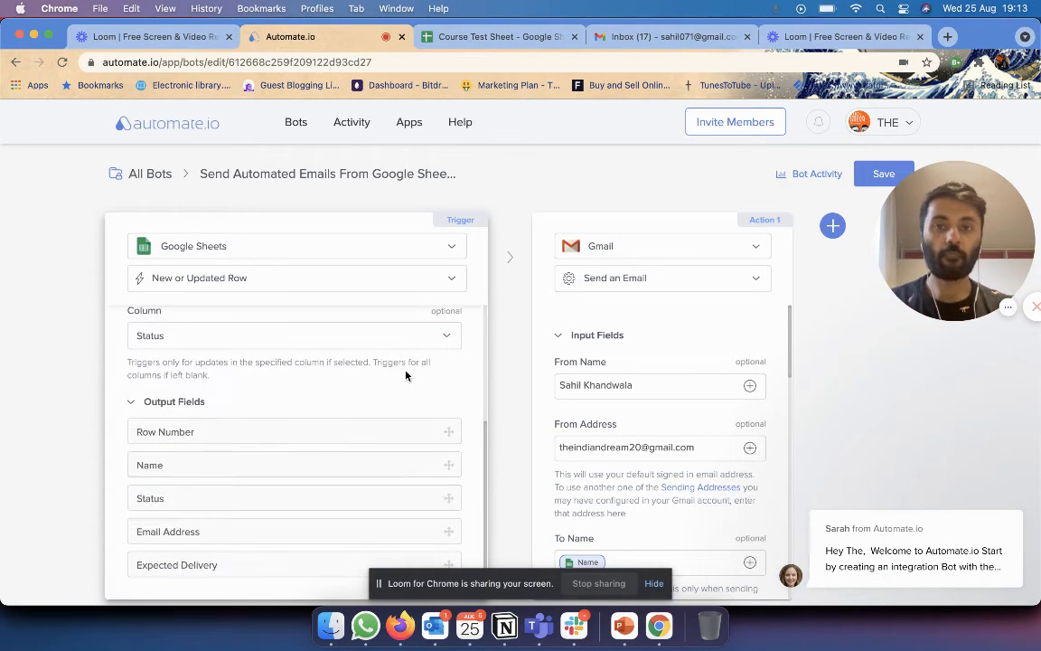
left_click(372, 345)
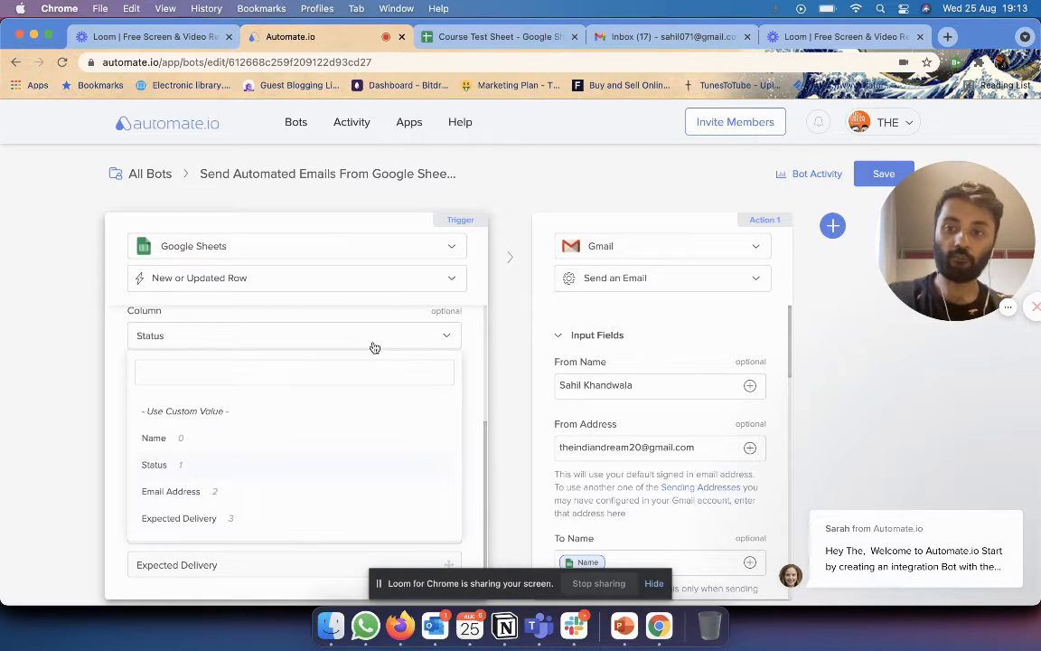
scroll(332, 437, "up", 1)
scroll(332, 436, "down", 1)
left_click(489, 36)
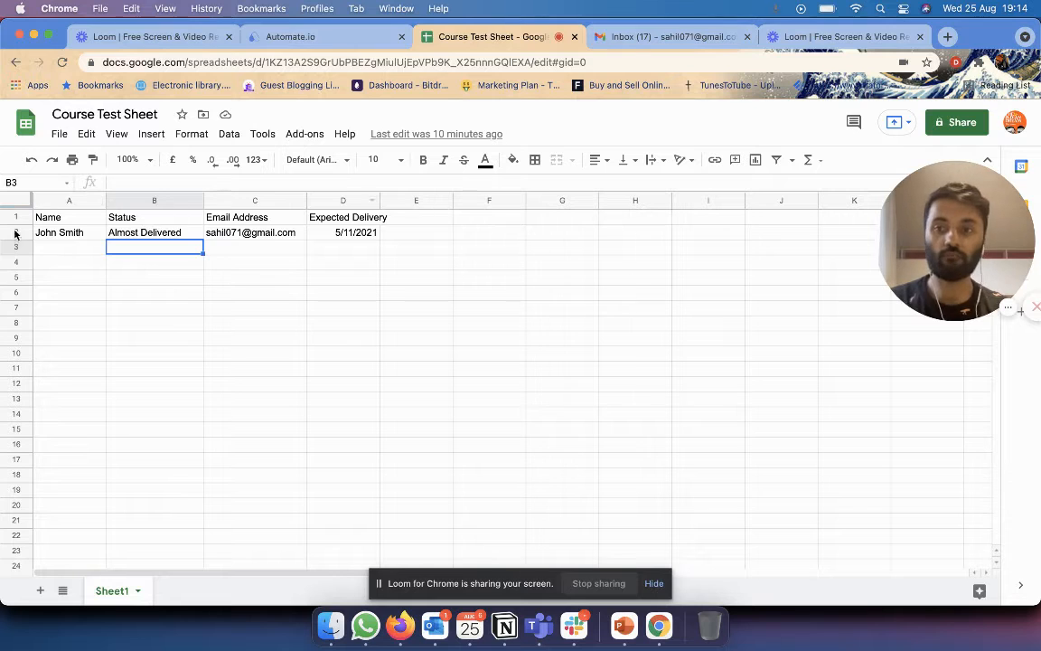
left_click(303, 36)
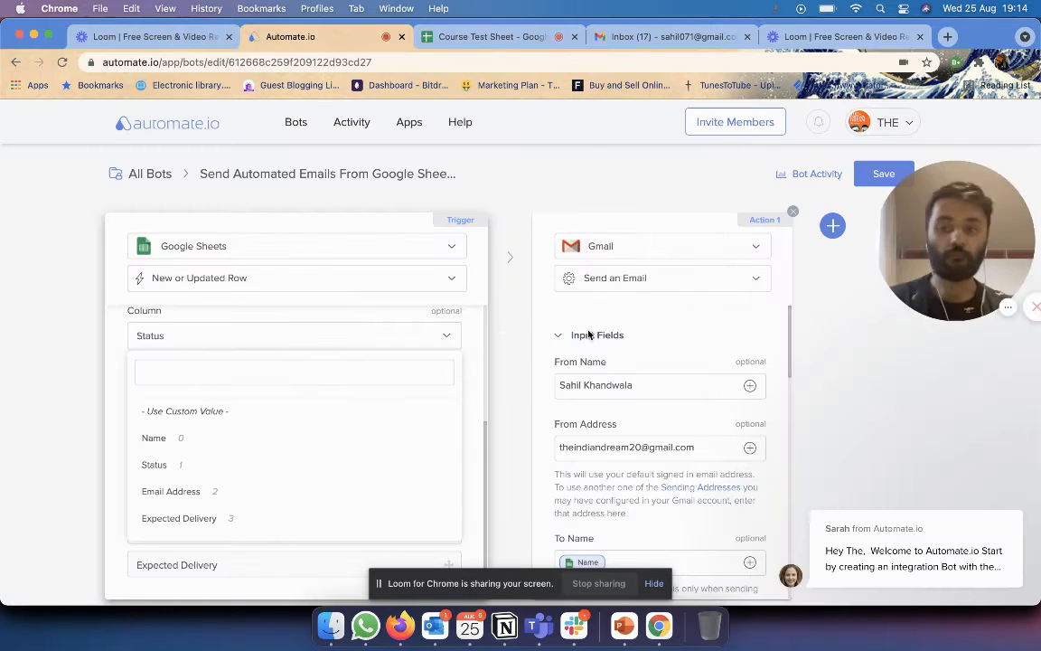
left_click(297, 465)
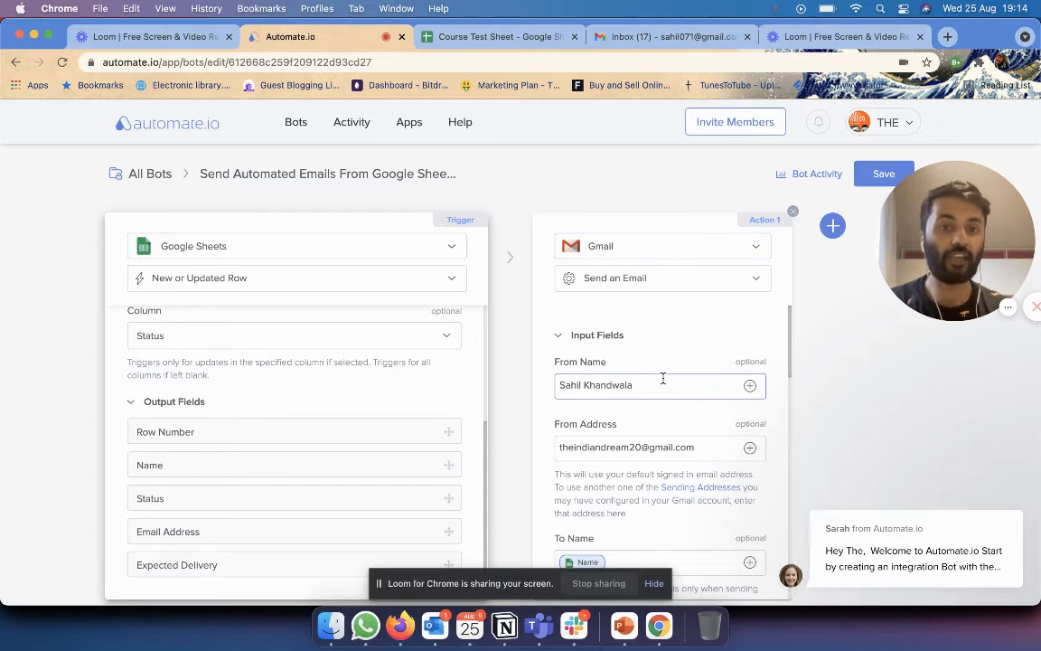
Browse the Gmail actions (Add a Draft, Reply to a Conversation) and keep Send an Email.
left_click(645, 280)
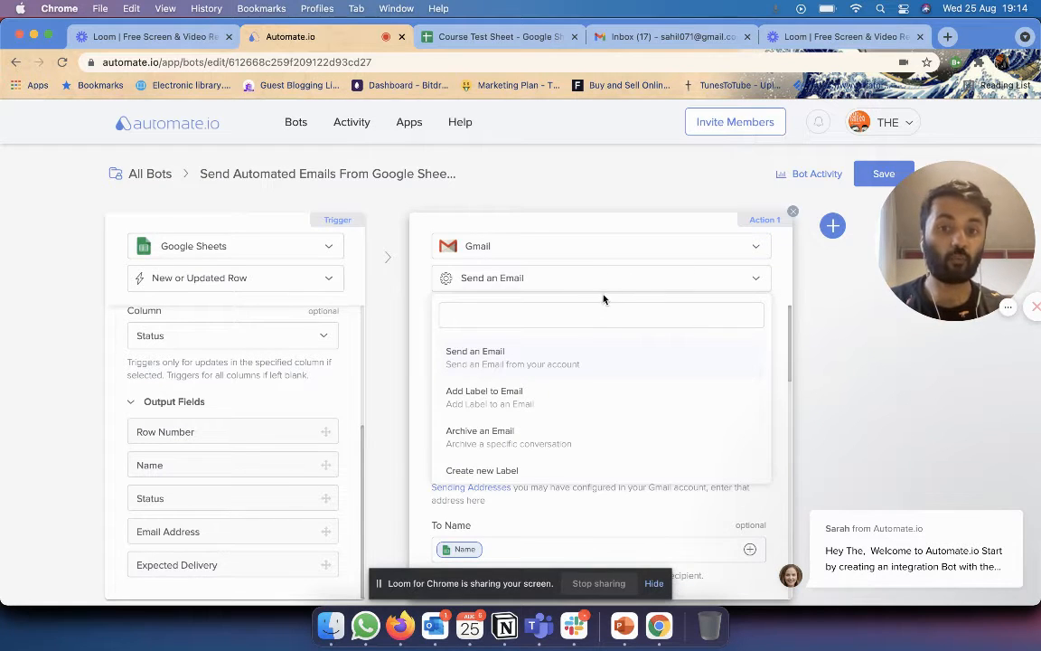
scroll(562, 418, "down", 1)
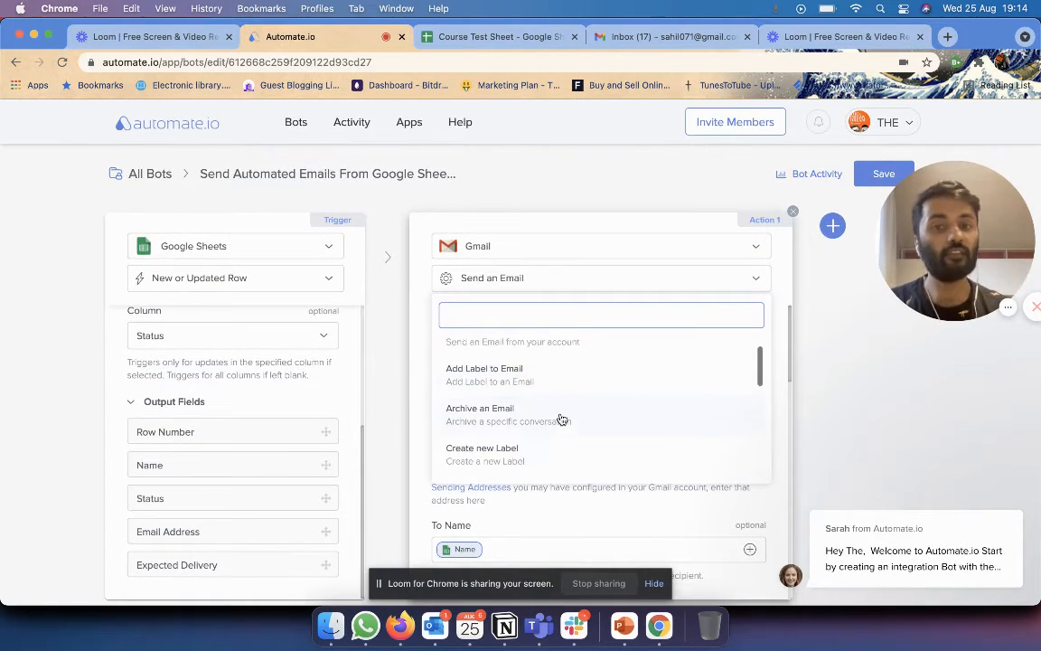
scroll(555, 417, "up", 1)
scroll(557, 404, "down", 1)
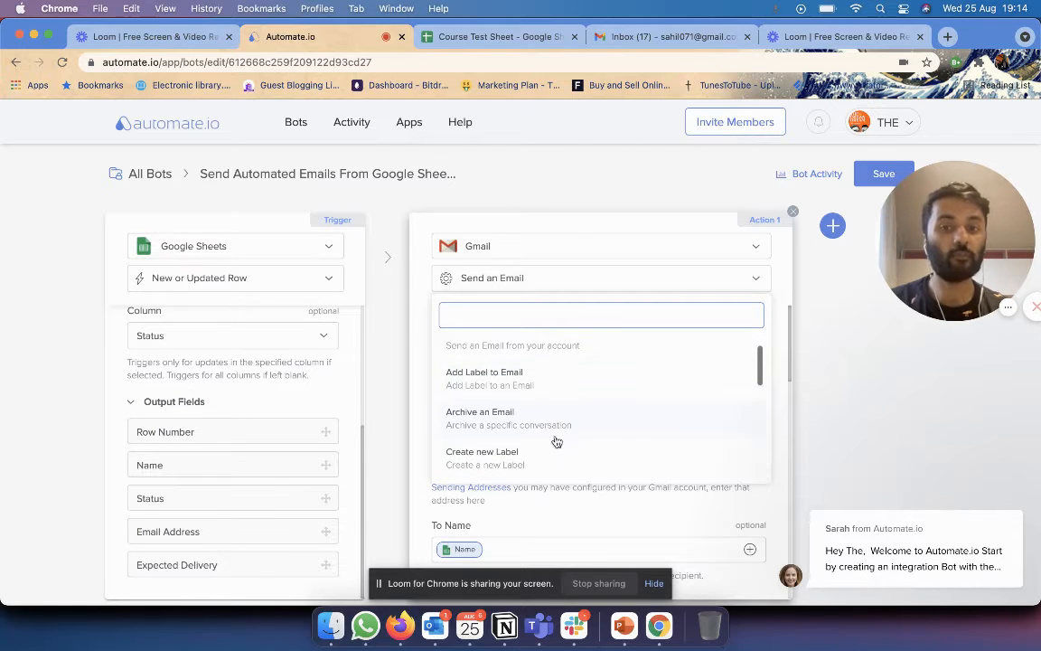
scroll(533, 415, "down", 1)
scroll(560, 407, "down", 3)
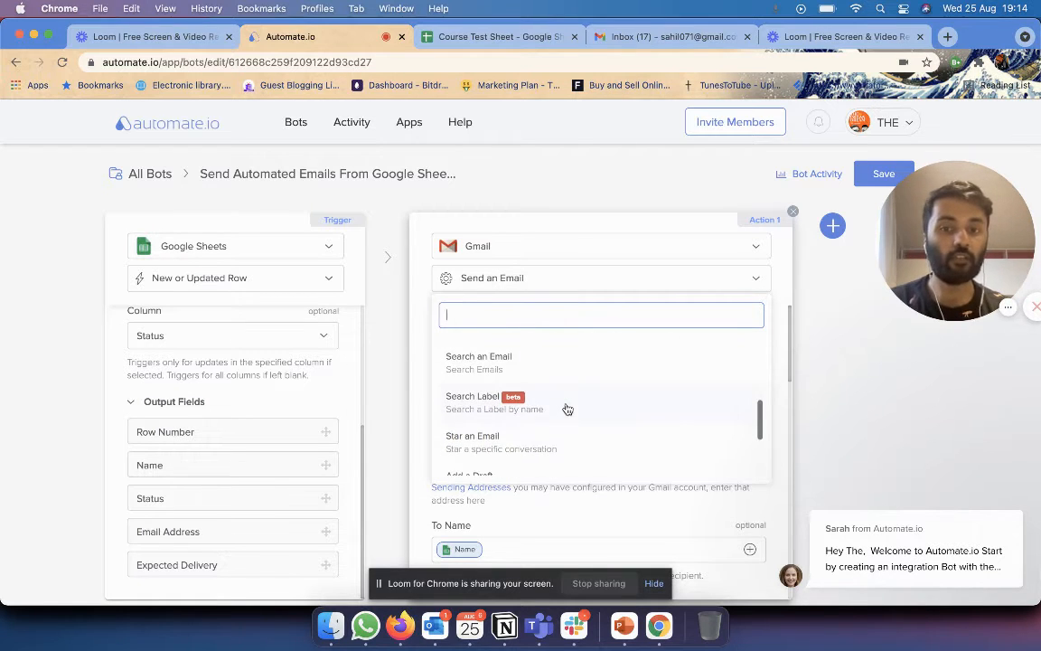
scroll(551, 398, "down", 2)
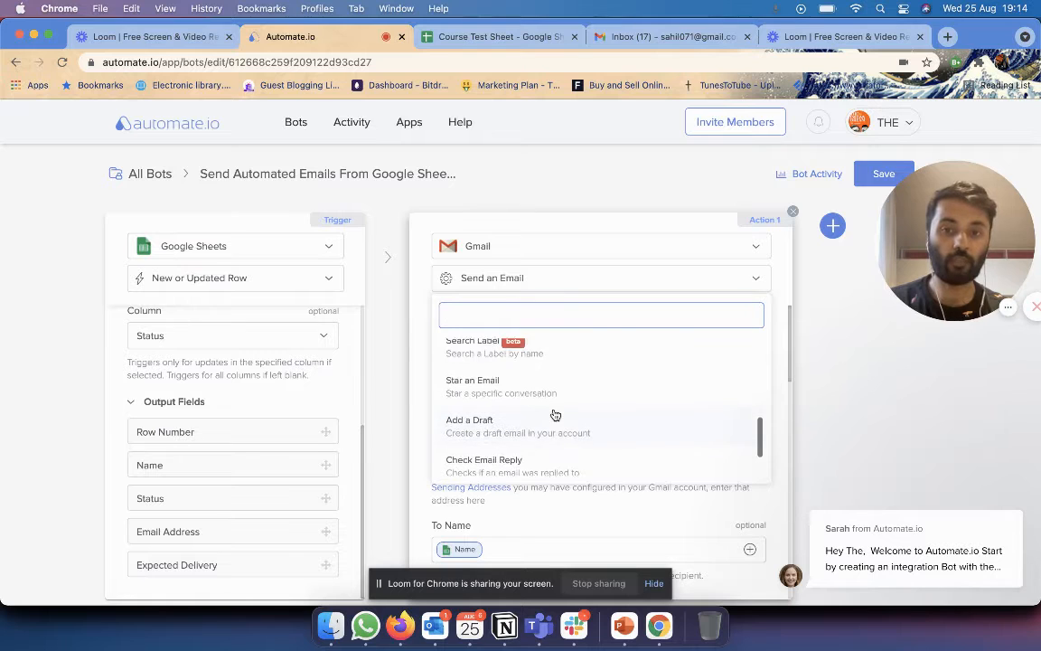
scroll(608, 376, "down", 1)
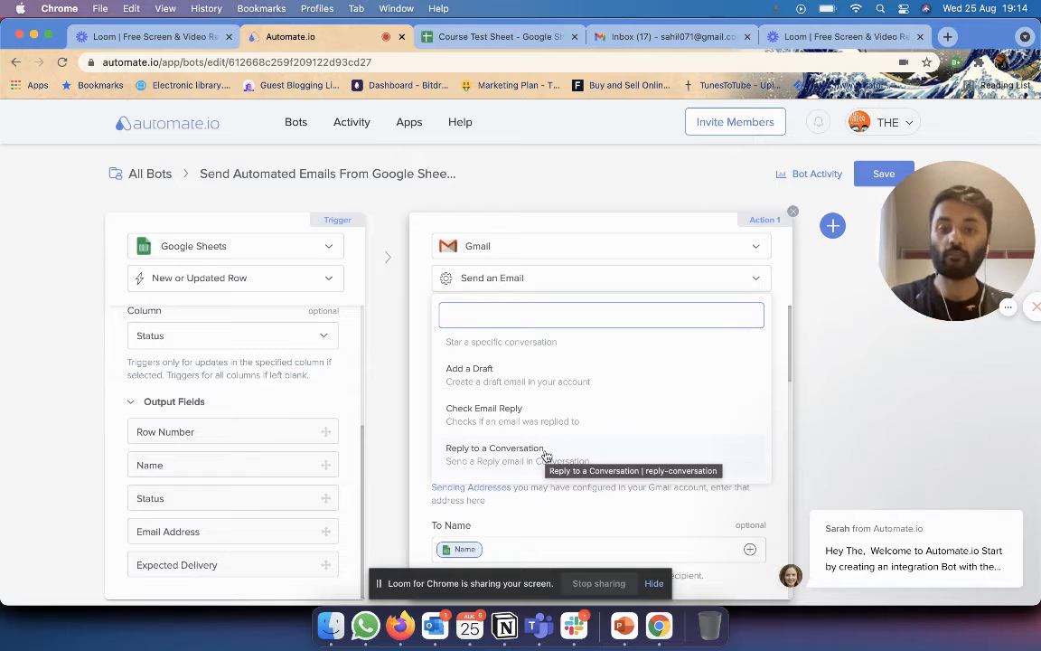
scroll(546, 398, "up", 4)
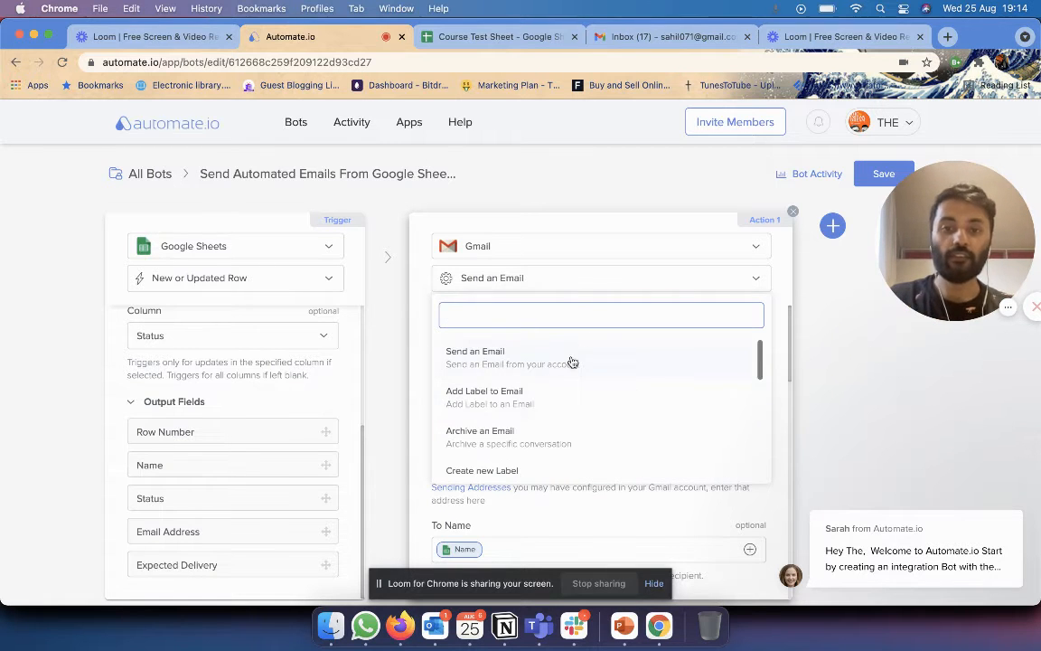
left_click(571, 362)
Enter the sender's full name as From Name and their Gmail address as From Address.
left_click(573, 386)
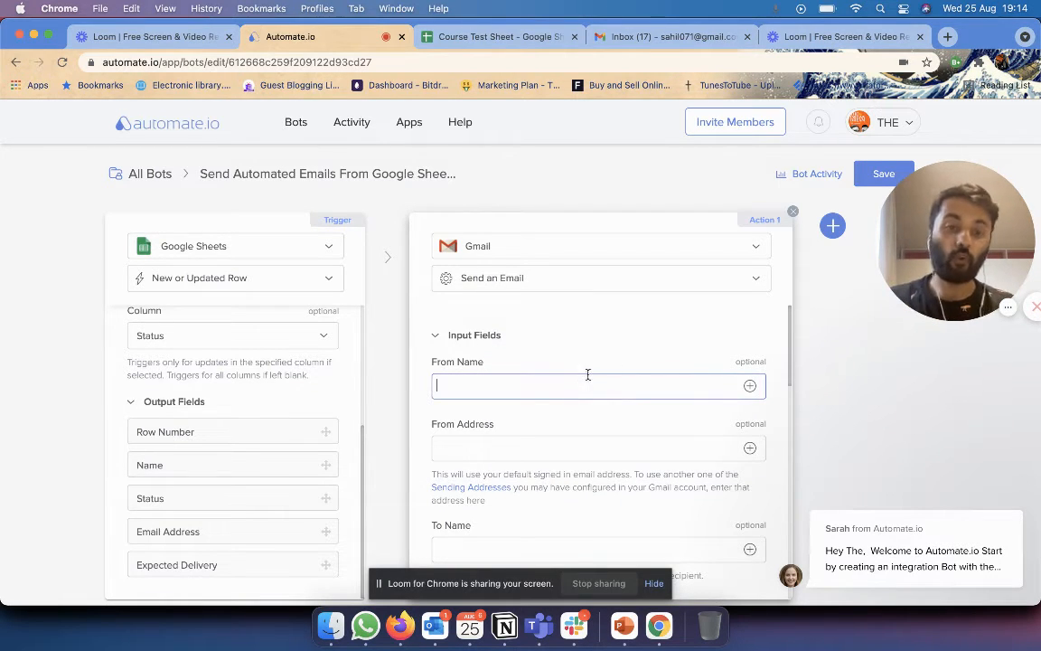
scroll(694, 360, "down", 1)
scroll(694, 359, "up", 1)
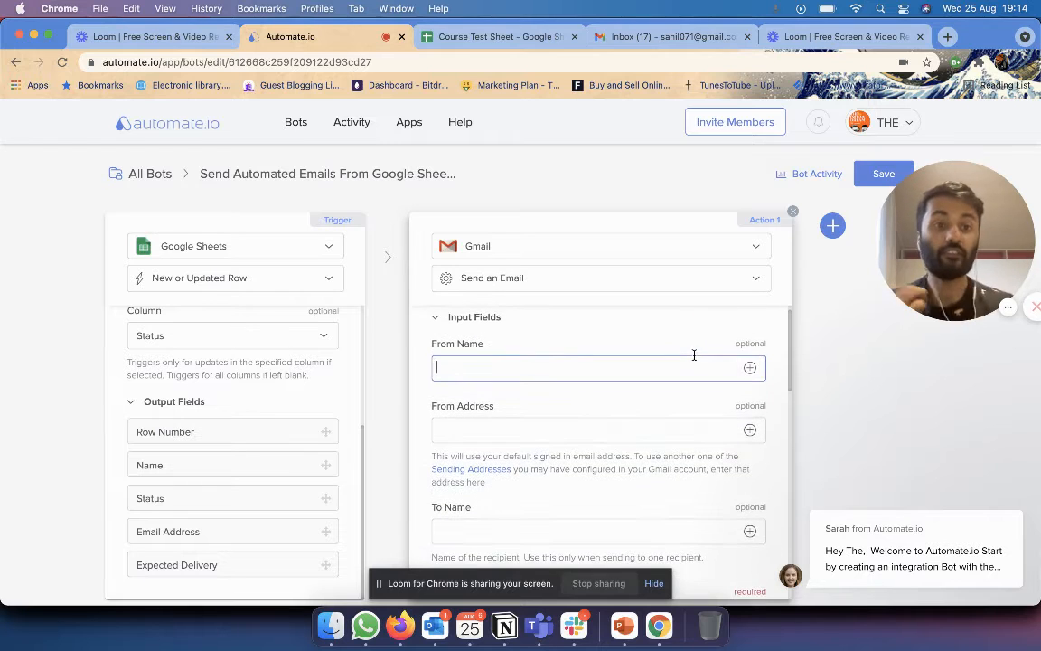
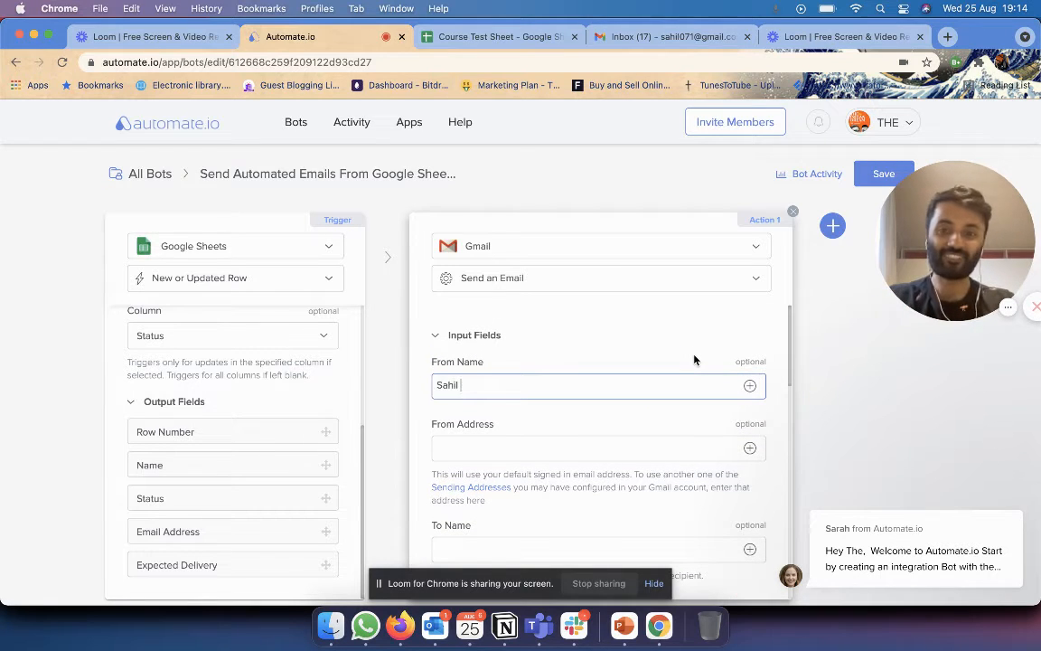
left_click(694, 360)
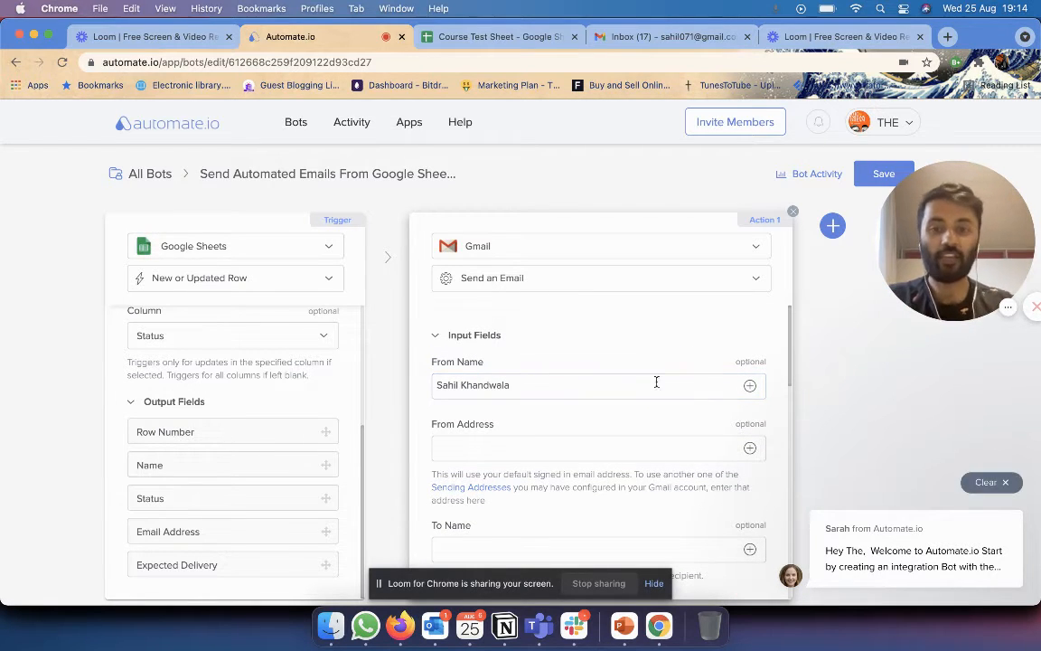
left_click(578, 447)
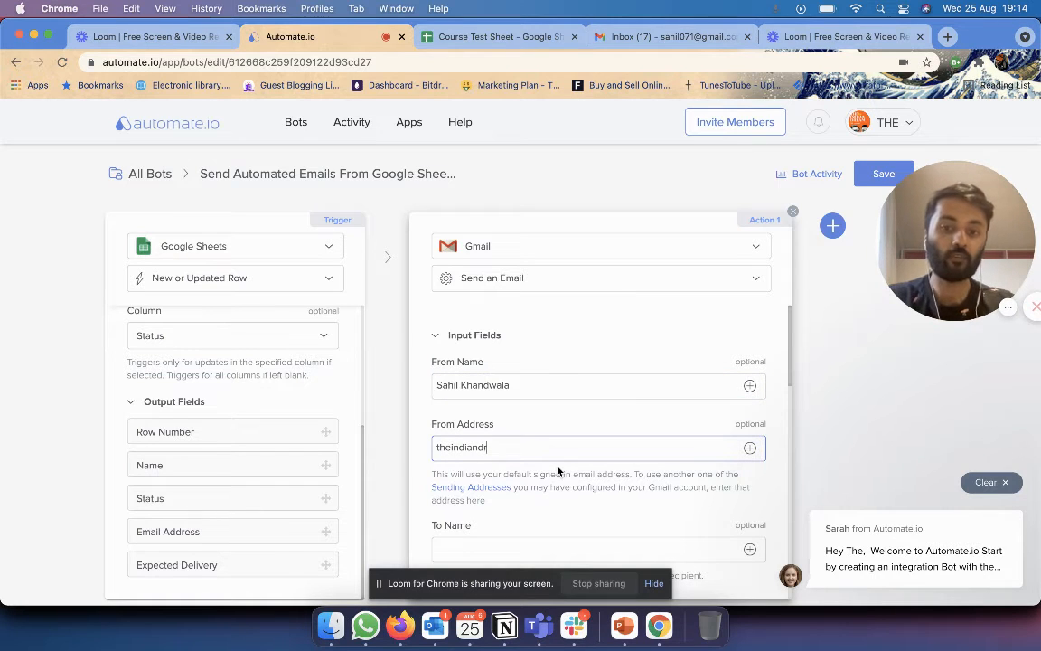
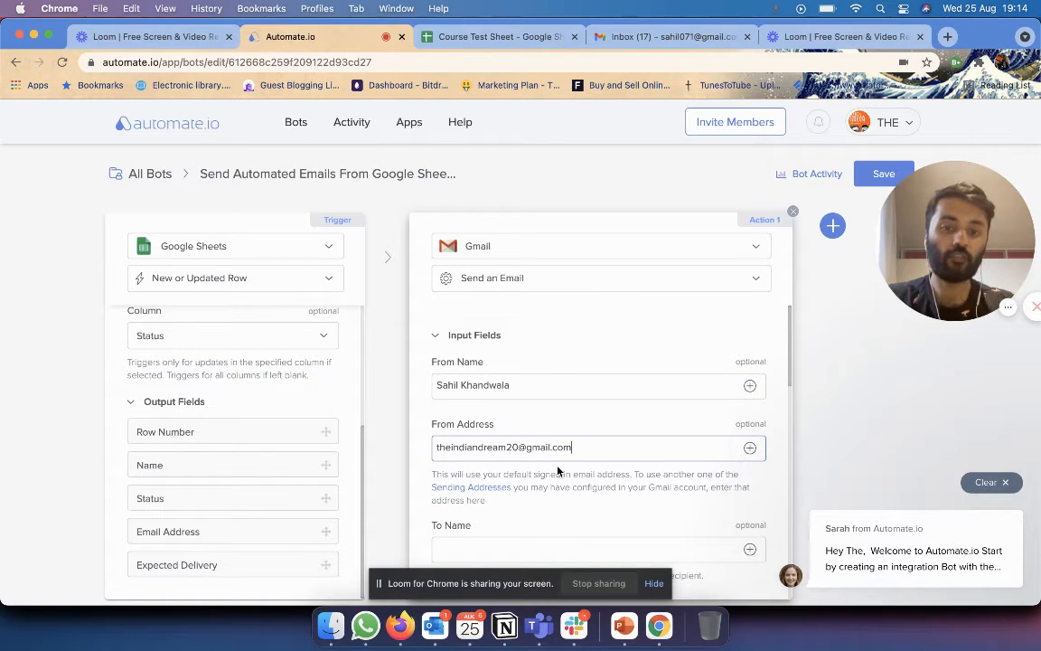
left_click(773, 420)
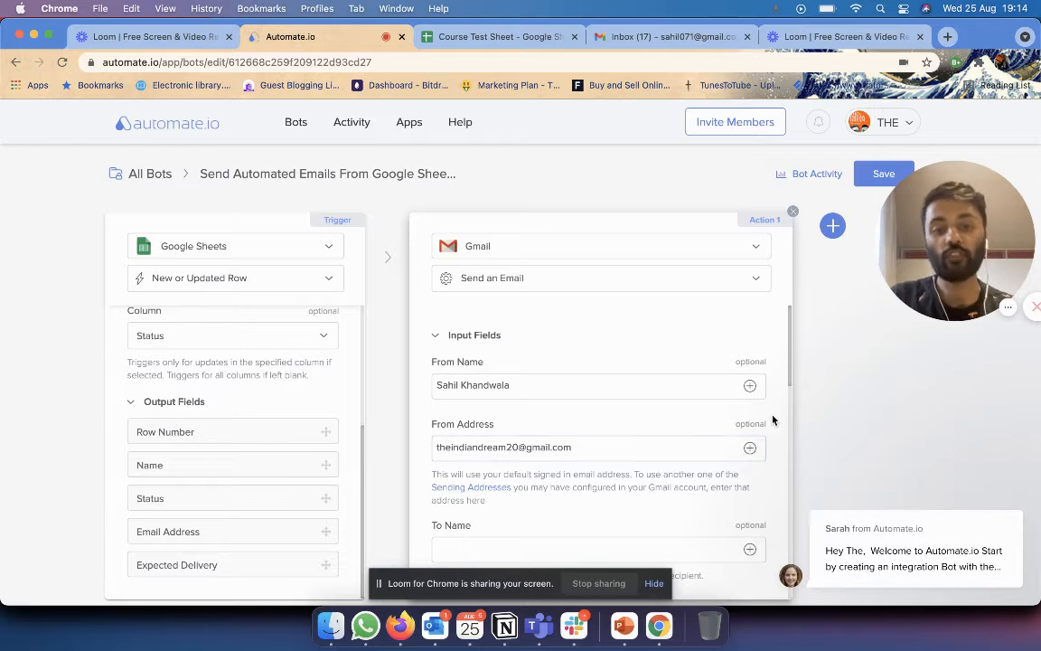
Review the Gmail action form, then switch to the Course Test Sheet spreadsheet.
scroll(772, 419, "down", 1)
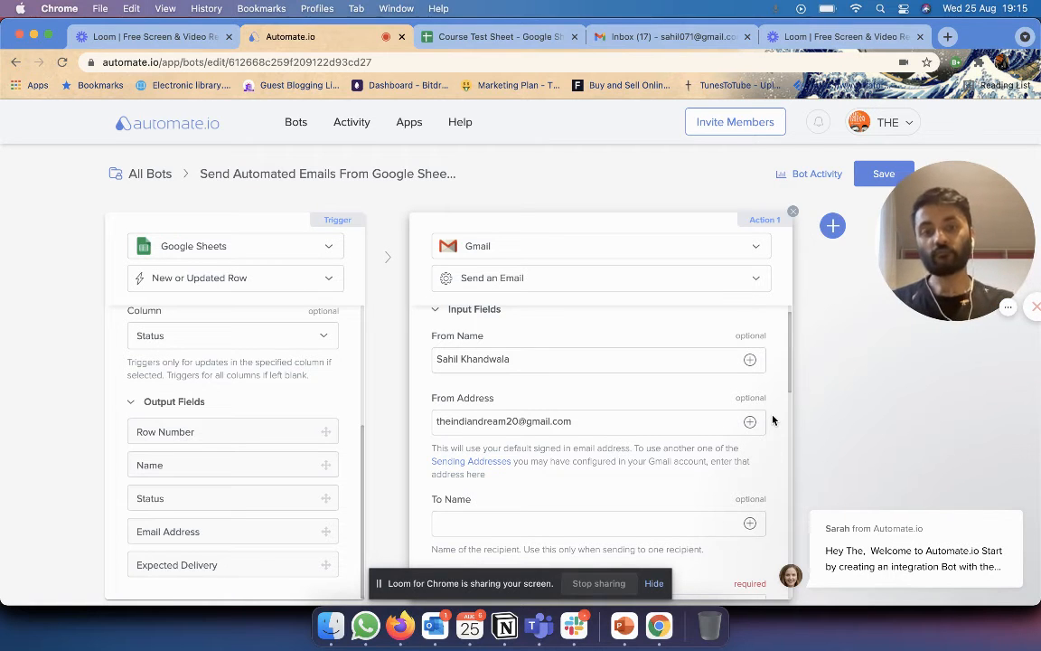
scroll(651, 340, "up", 1)
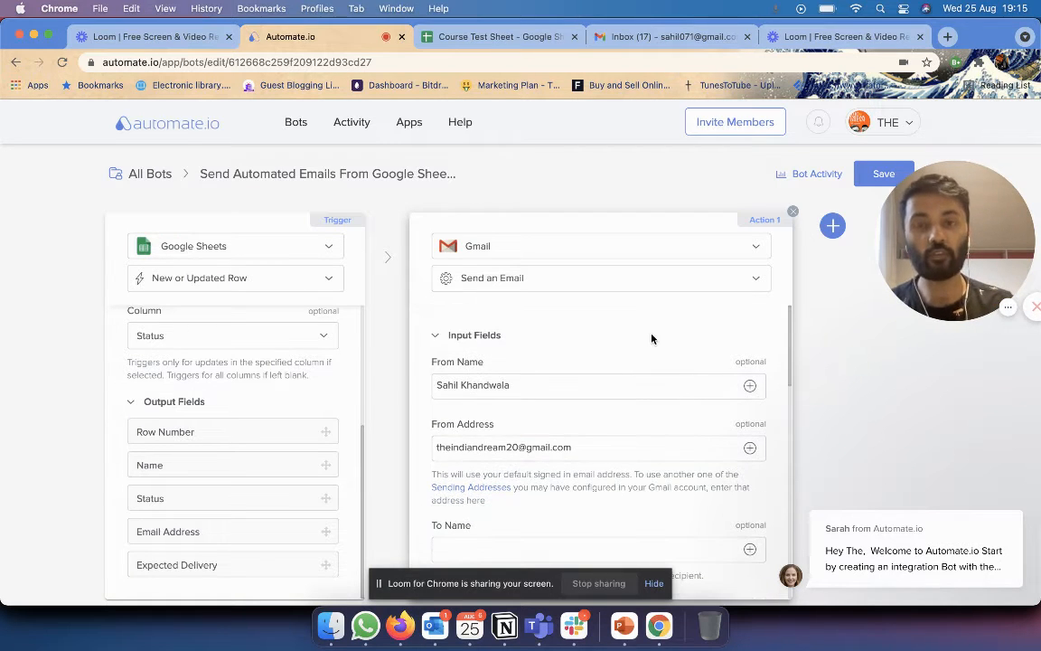
left_click(496, 36)
Add a 'Sales Manager' header in E1 and the manager's first name in E2, then return to Automate.io.
left_click(416, 215)
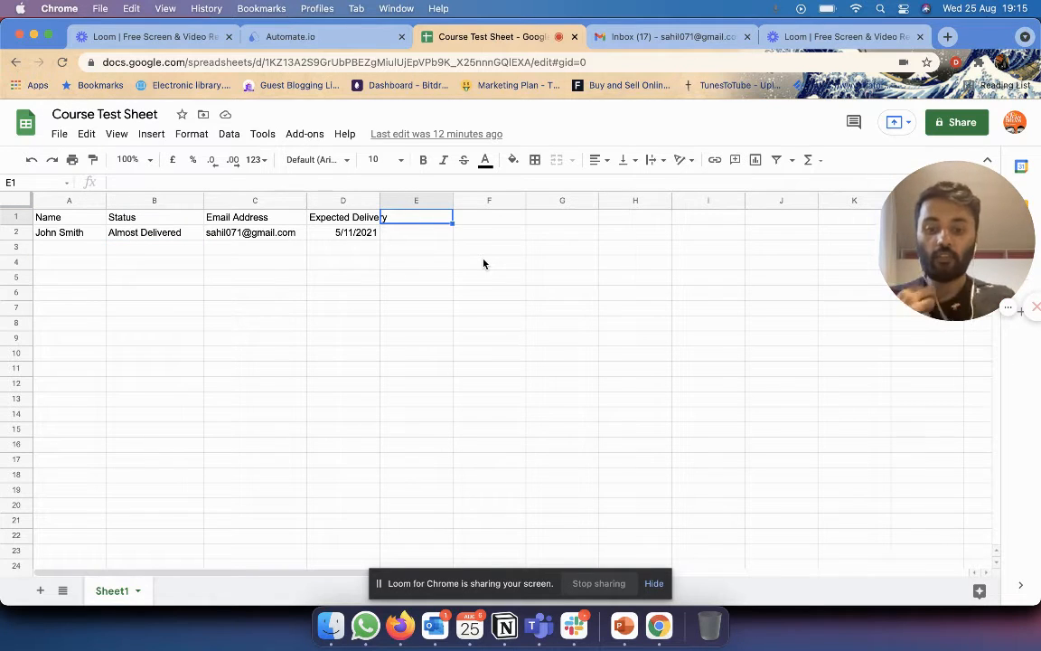
type("Sales Manager")
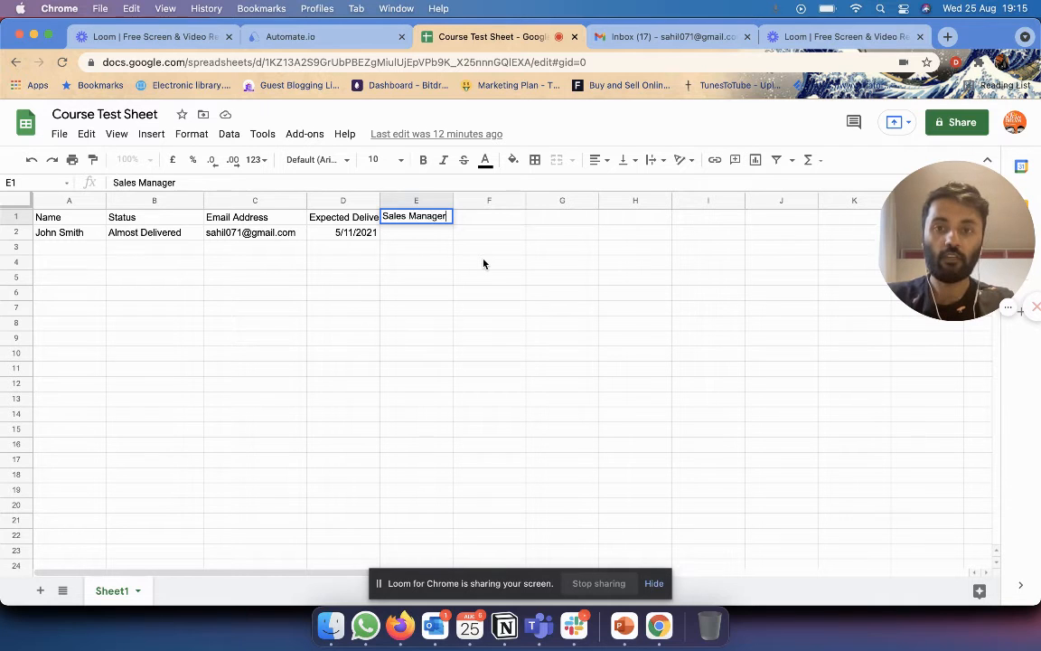
key("Tab")
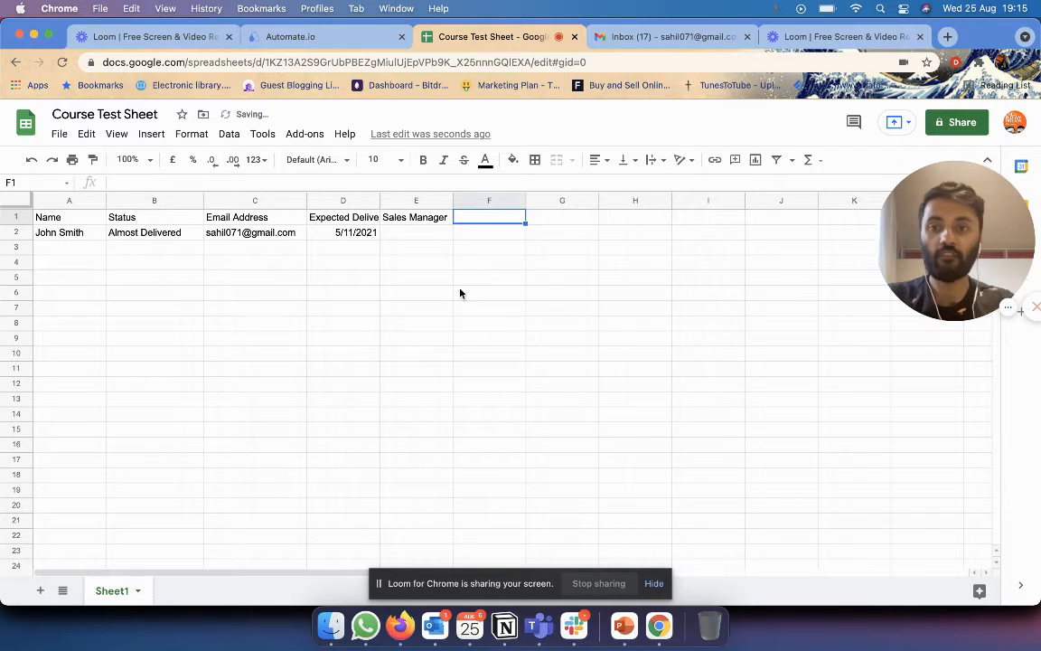
left_click(408, 231)
type("Sahil")
key("Return")
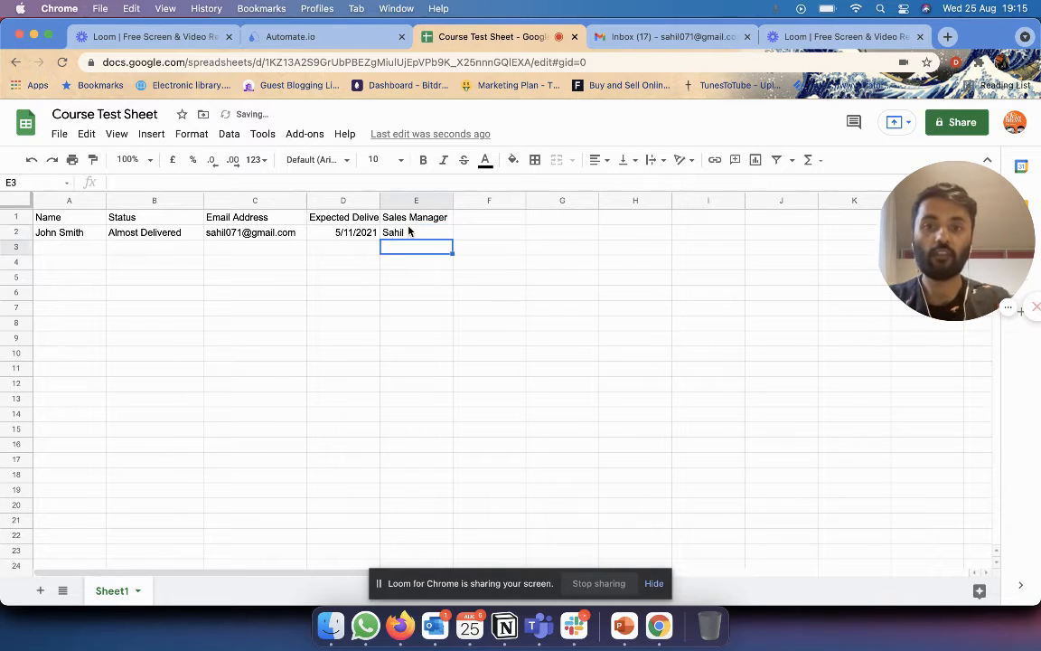
left_click(311, 34)
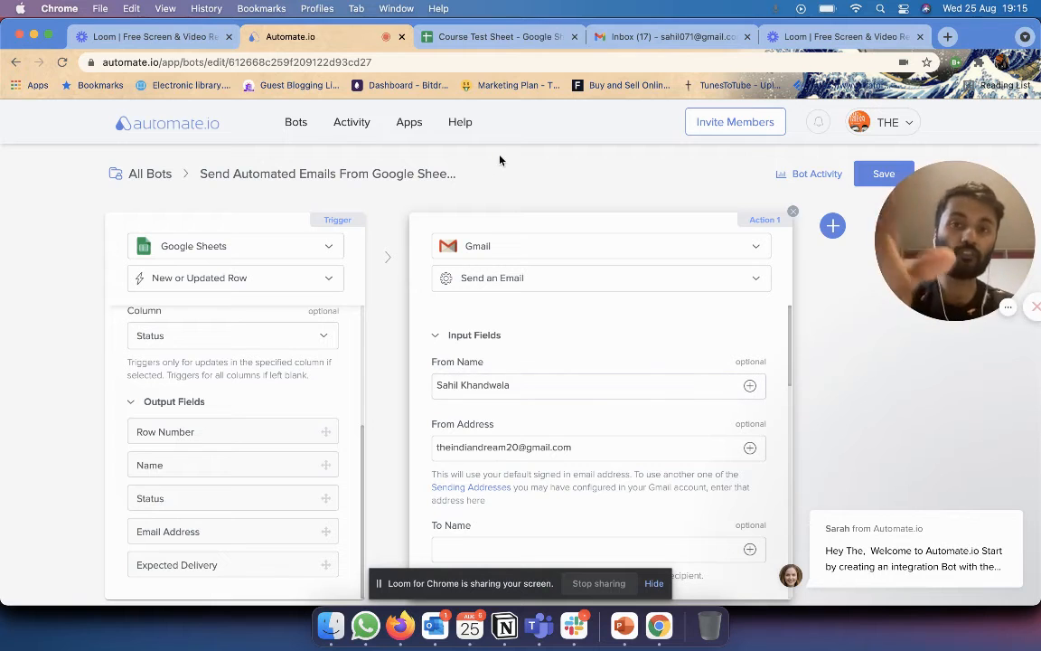
left_click(493, 36)
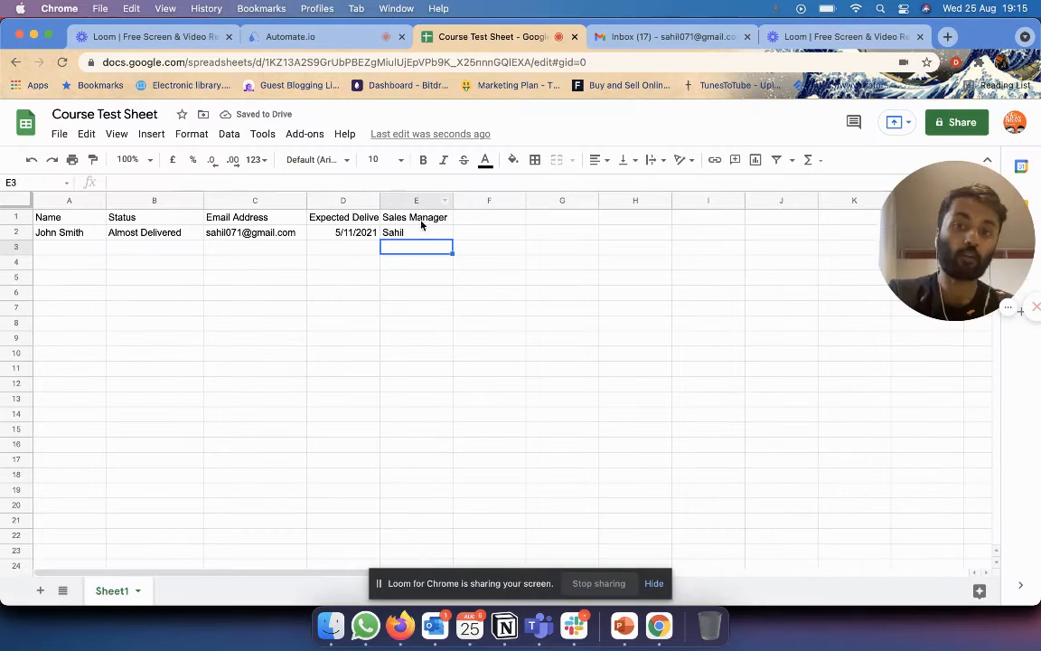
left_click(336, 35)
left_click(581, 388)
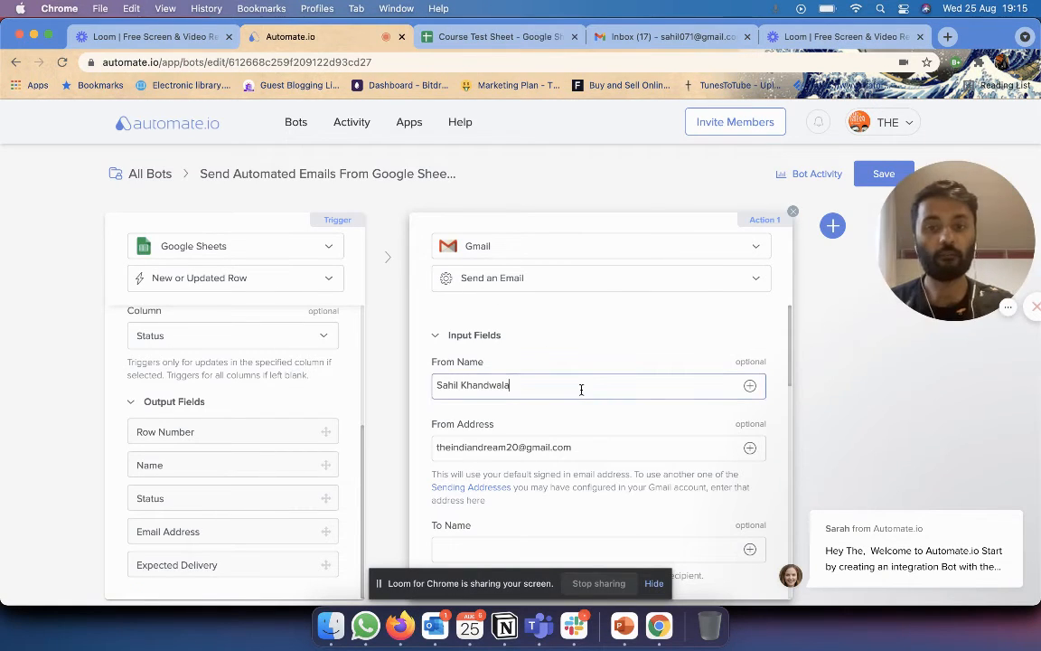
left_click(749, 388)
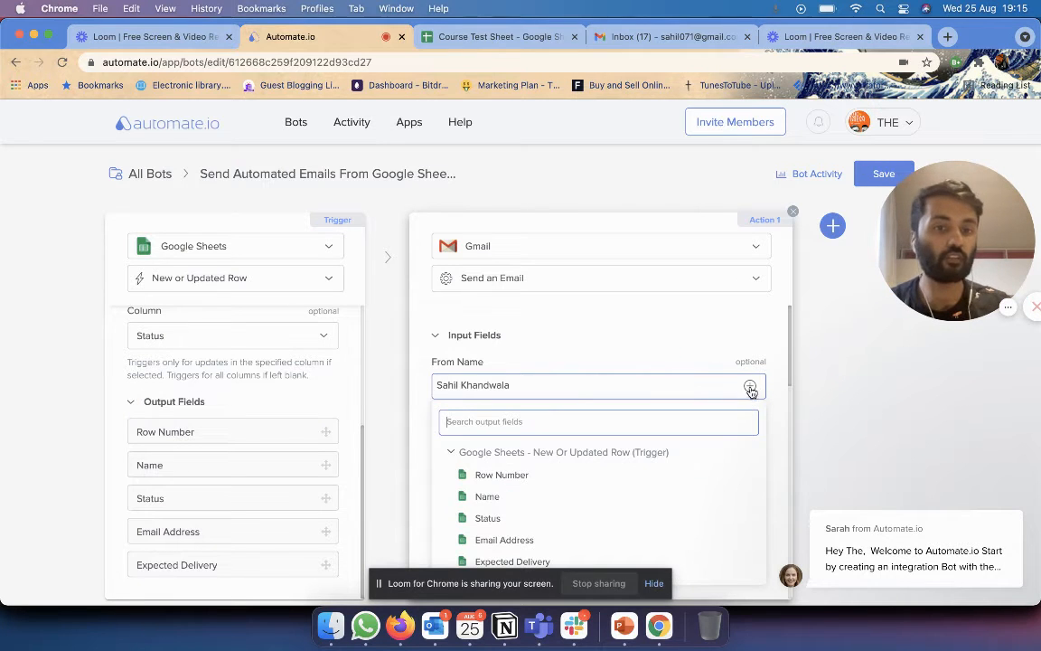
scroll(680, 360, "down", 3)
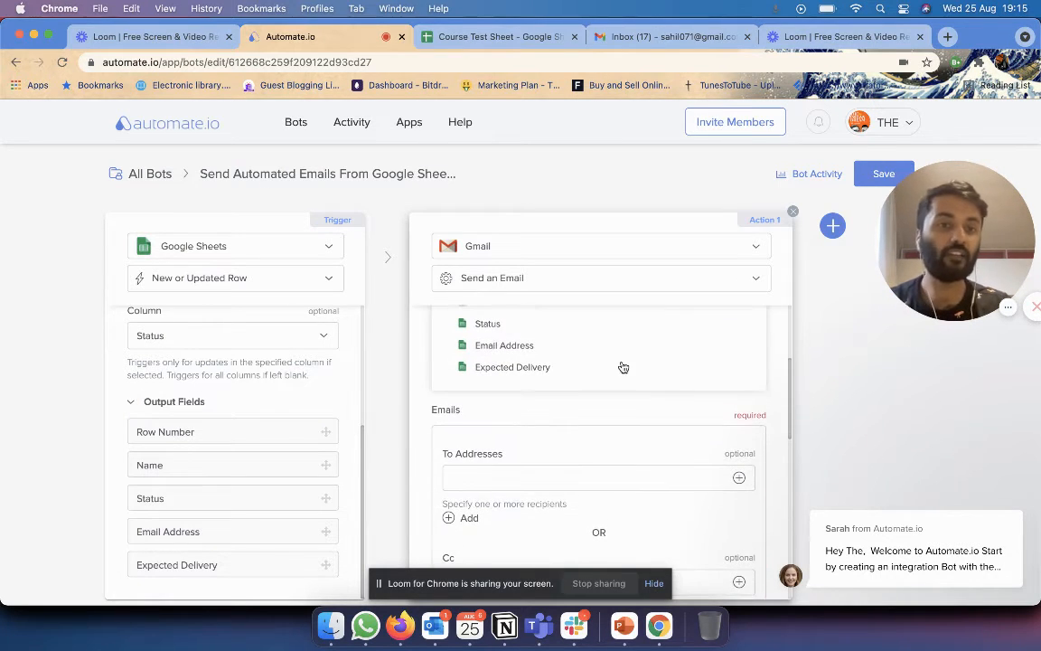
scroll(621, 367, "up", 2)
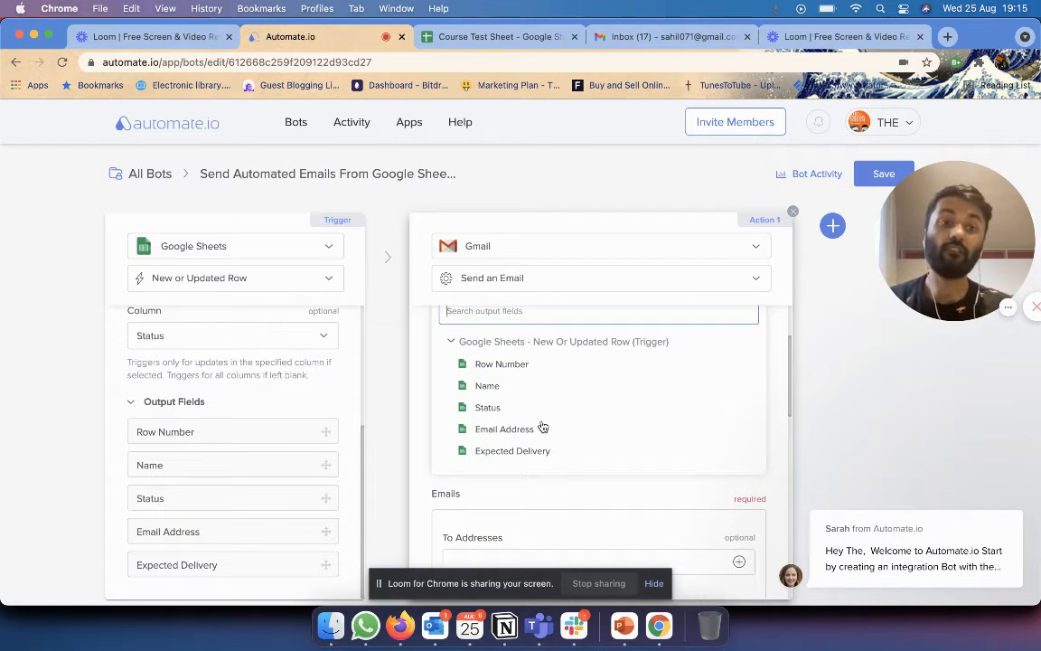
scroll(553, 441, "up", 3)
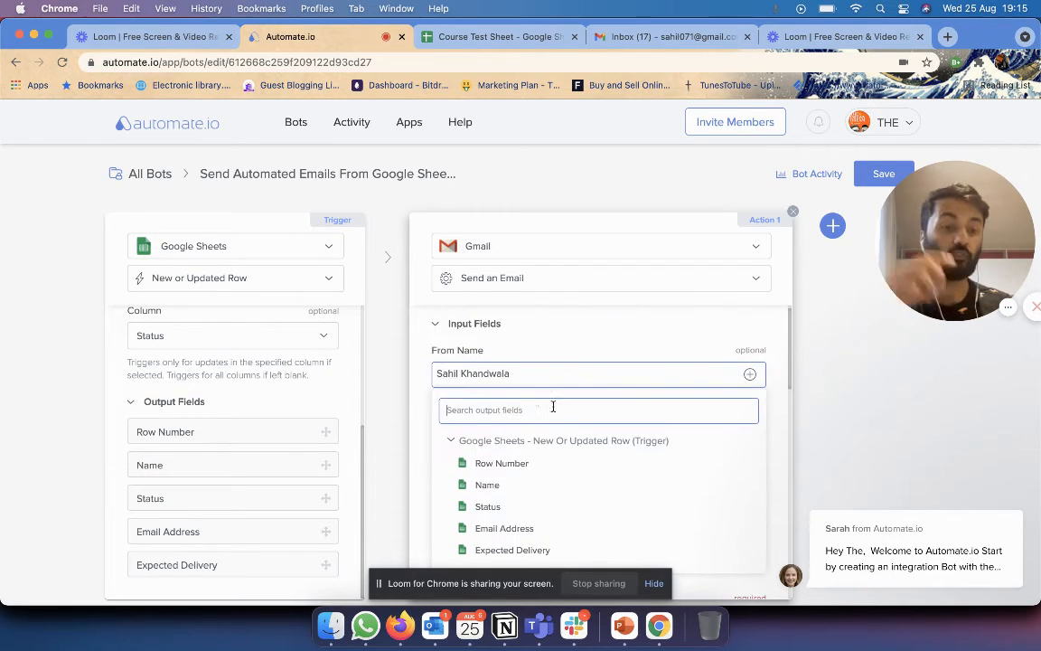
scroll(555, 409, "down", 3)
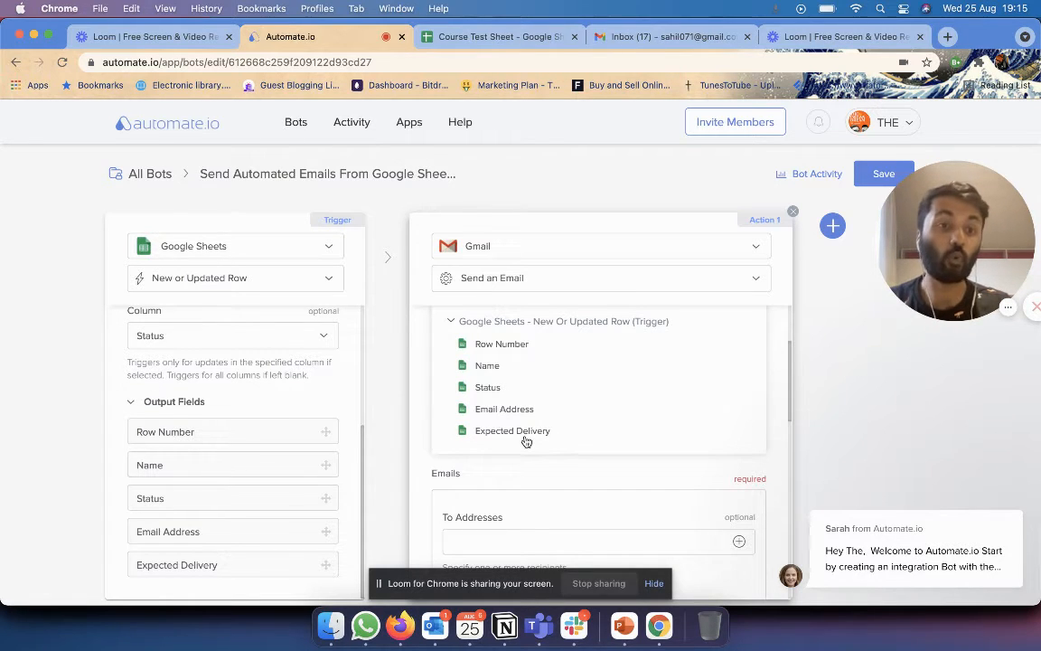
scroll(526, 441, "up", 3)
left_click(683, 339)
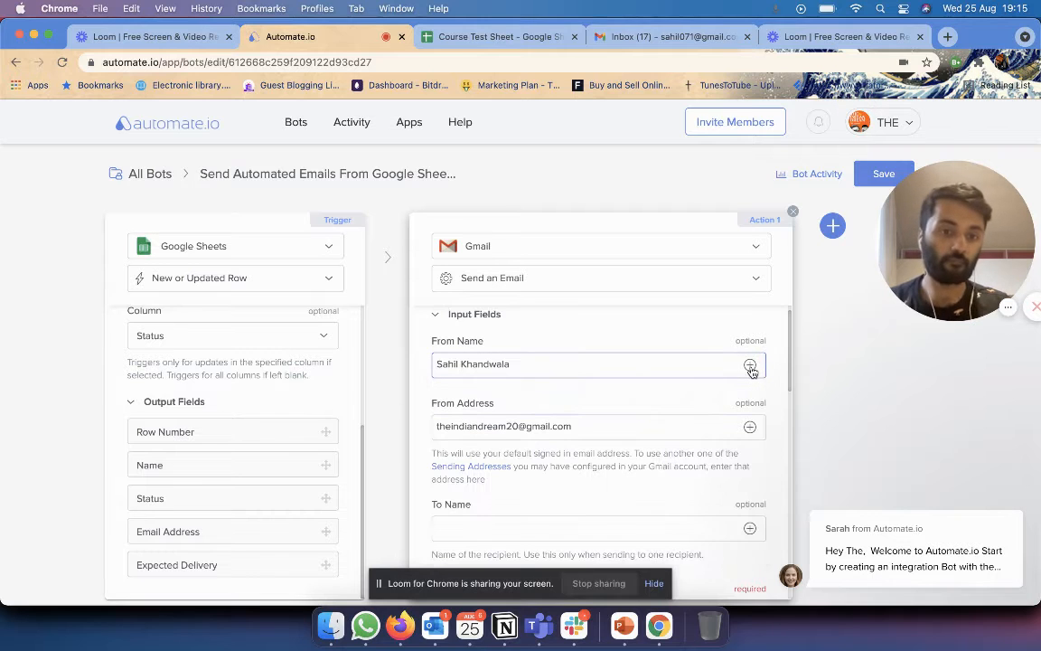
scroll(683, 338, "down", 1)
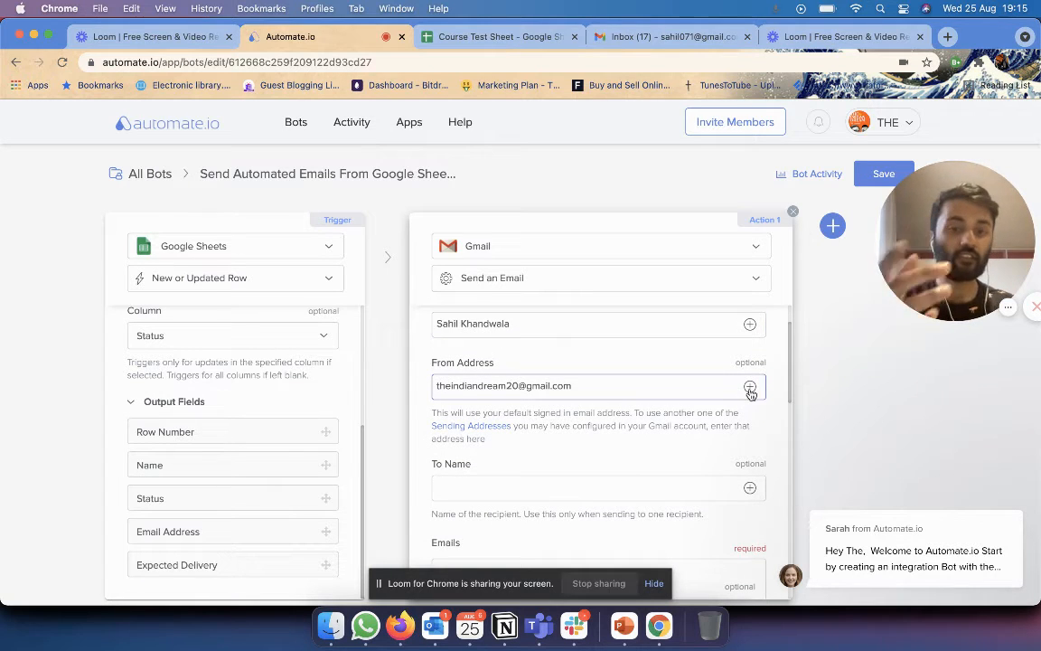
left_click(429, 36)
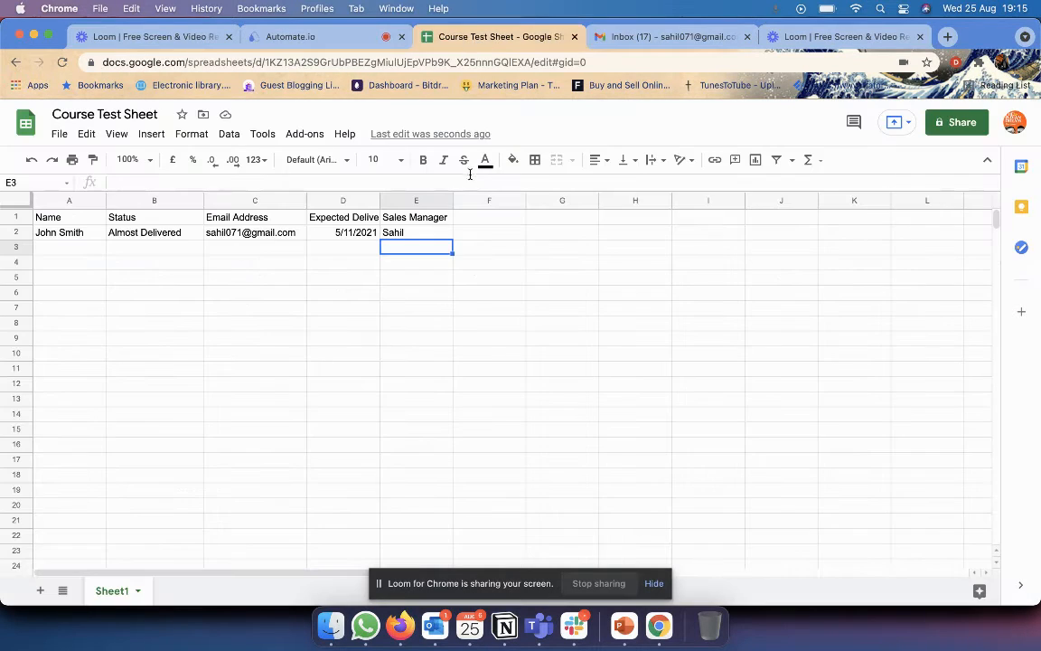
left_click(490, 223)
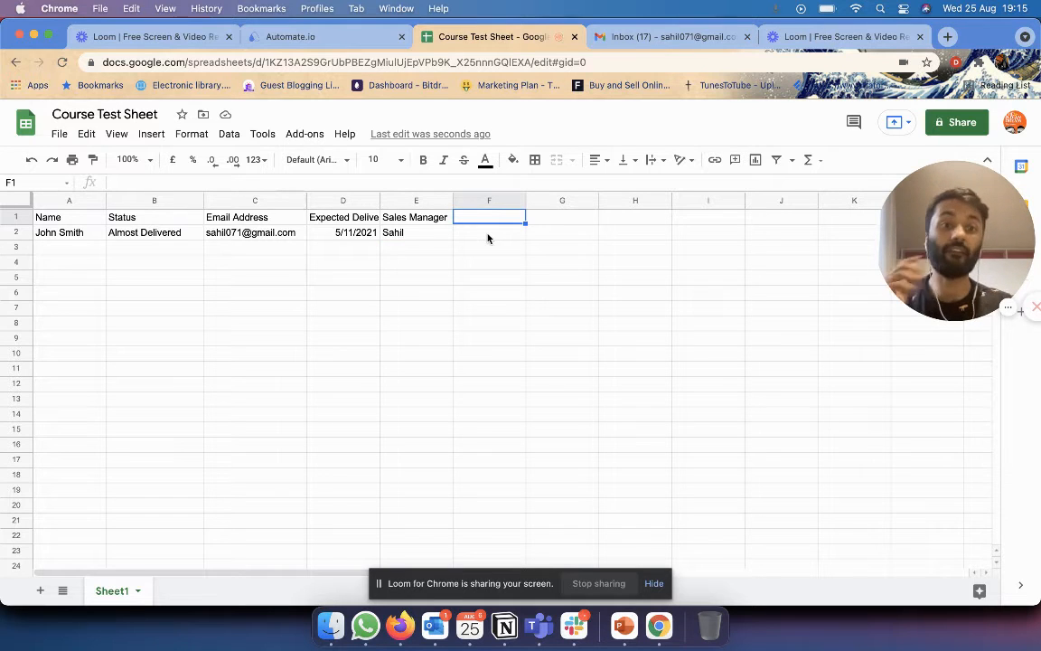
left_click(347, 36)
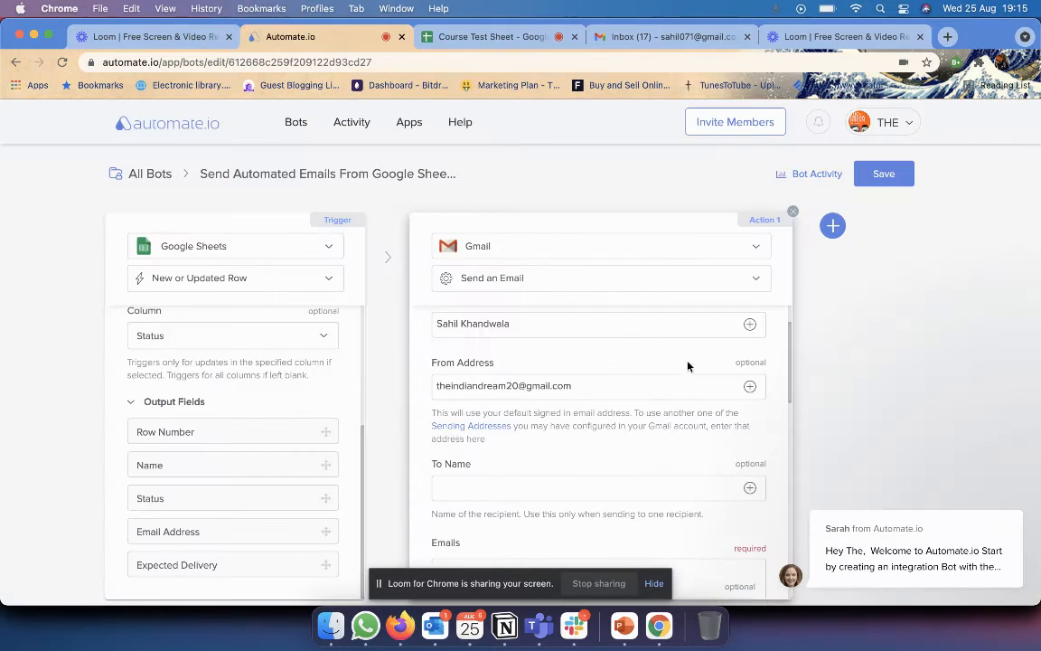
scroll(635, 374, "up", 2)
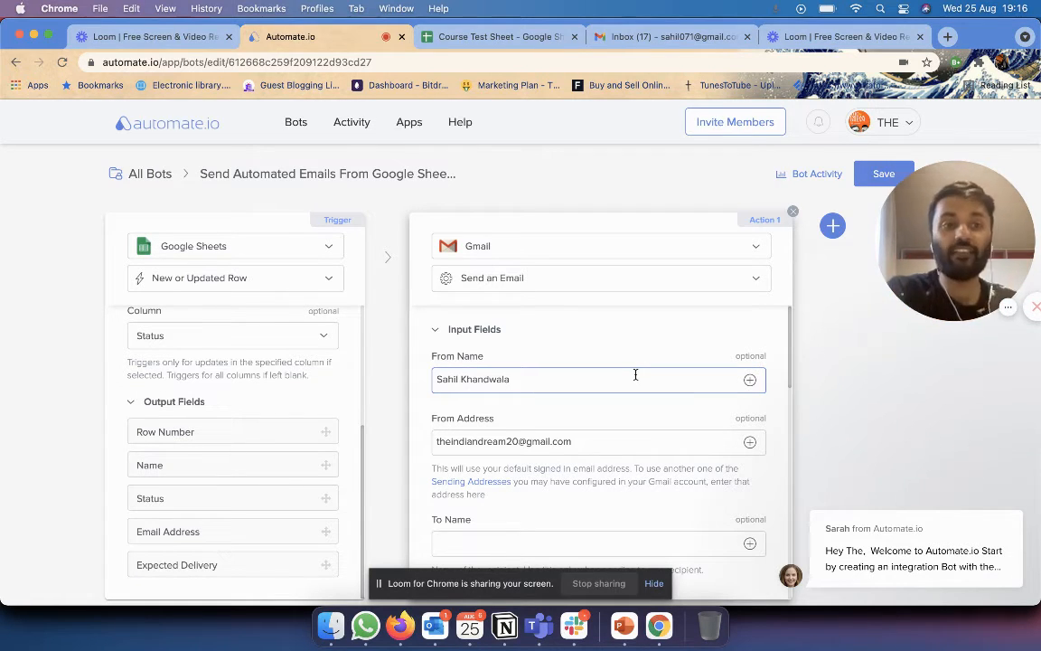
Map the Gmail To Name field to the sheet's Name column.
scroll(636, 374, "down", 2)
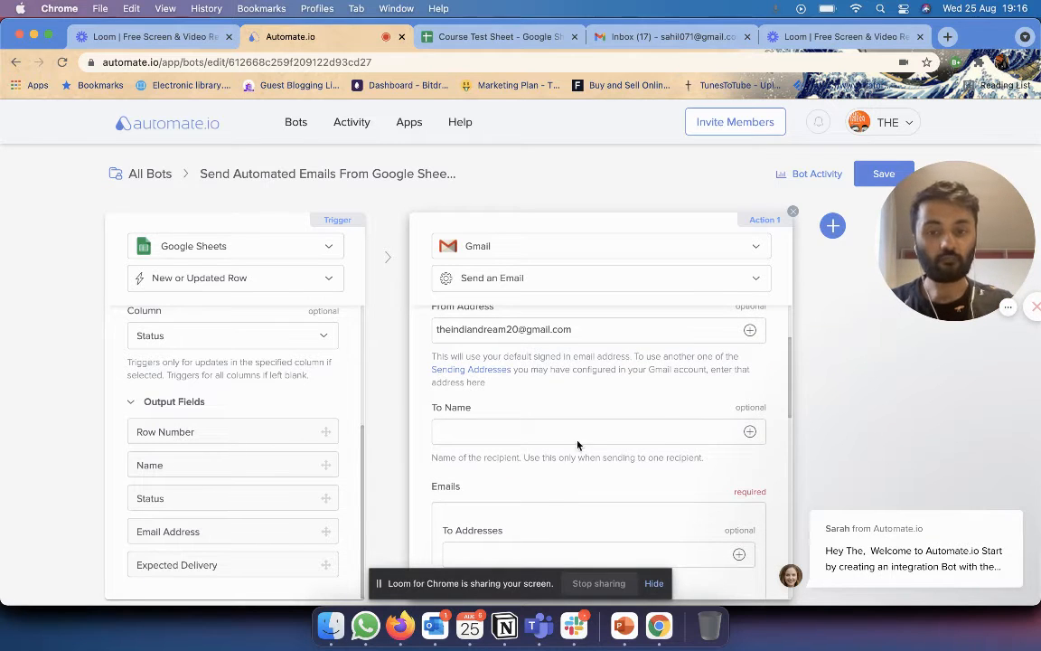
left_click(576, 432)
scroll(664, 367, "down", 2)
scroll(667, 376, "up", 1)
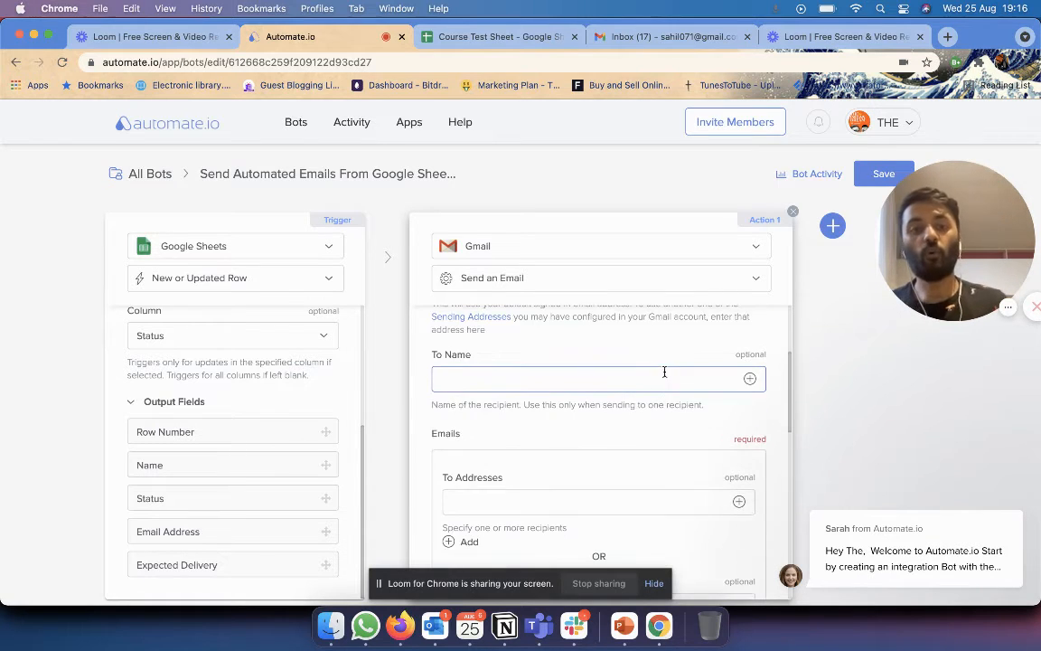
left_click(749, 378)
left_click(480, 36)
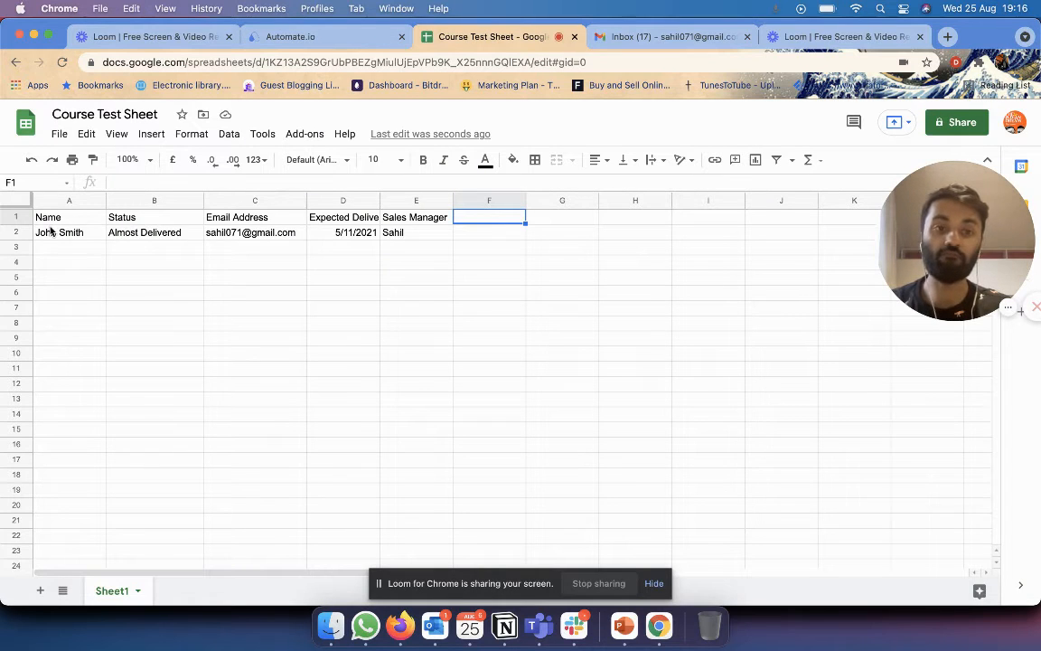
left_click(294, 37)
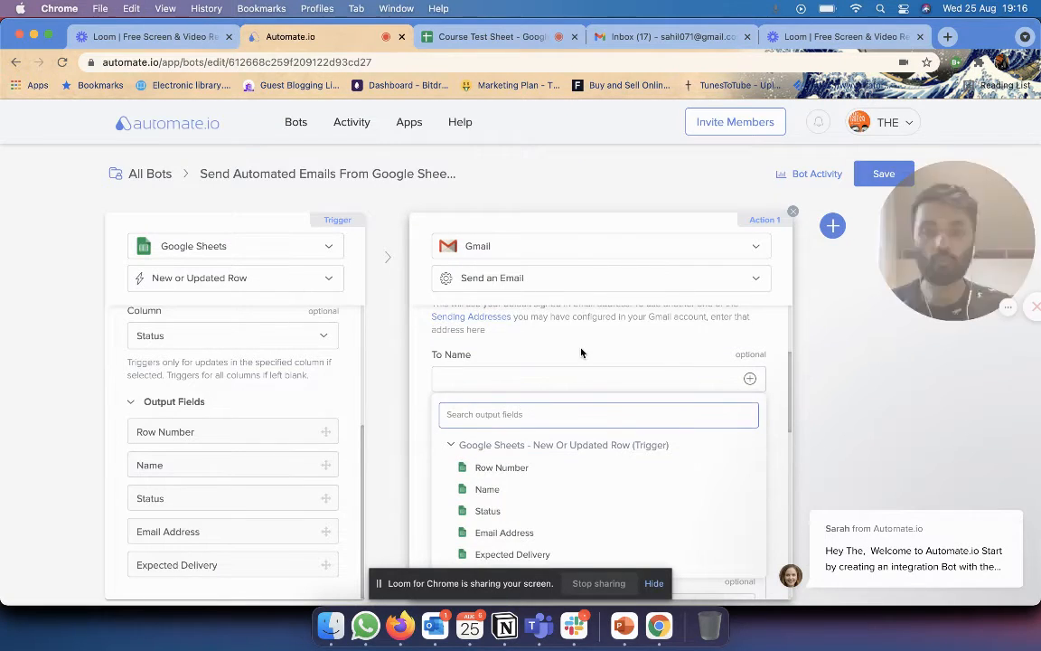
scroll(583, 389, "down", 2)
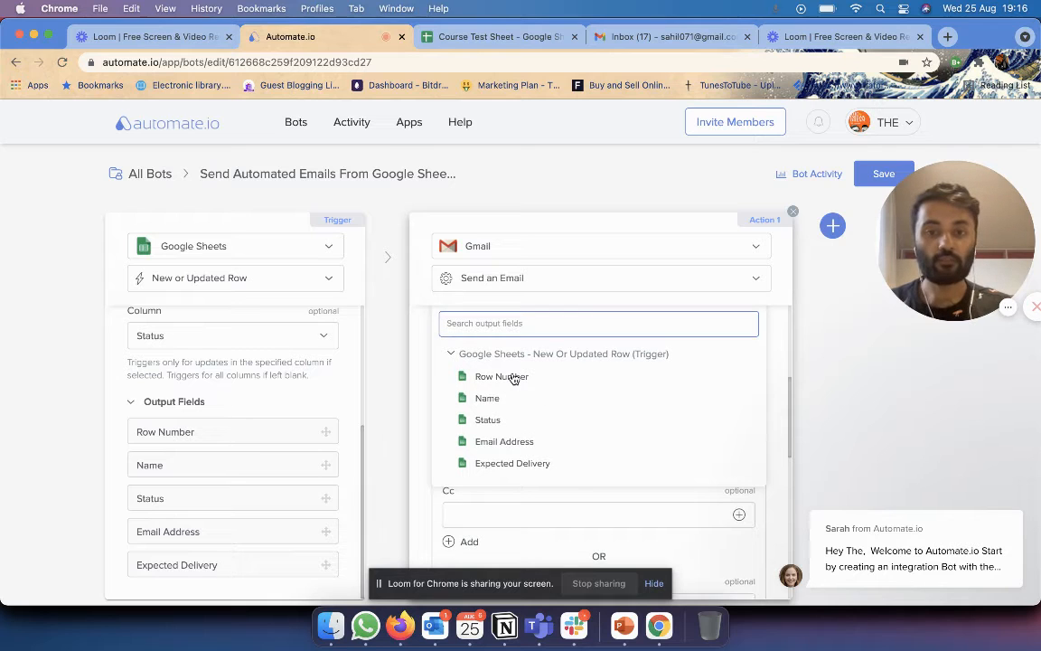
left_click(491, 400)
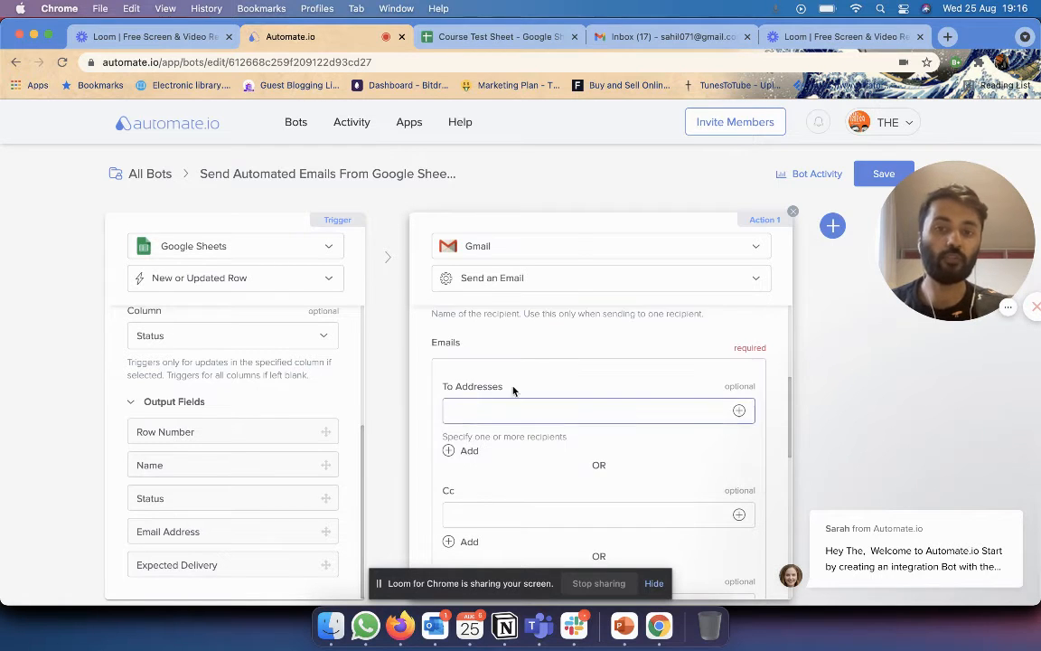
scroll(548, 375, "up", 2)
scroll(548, 374, "down", 2)
Map To Addresses to the sheet's Email Address field, then look over the Cc and reply-to fields.
left_click(553, 404)
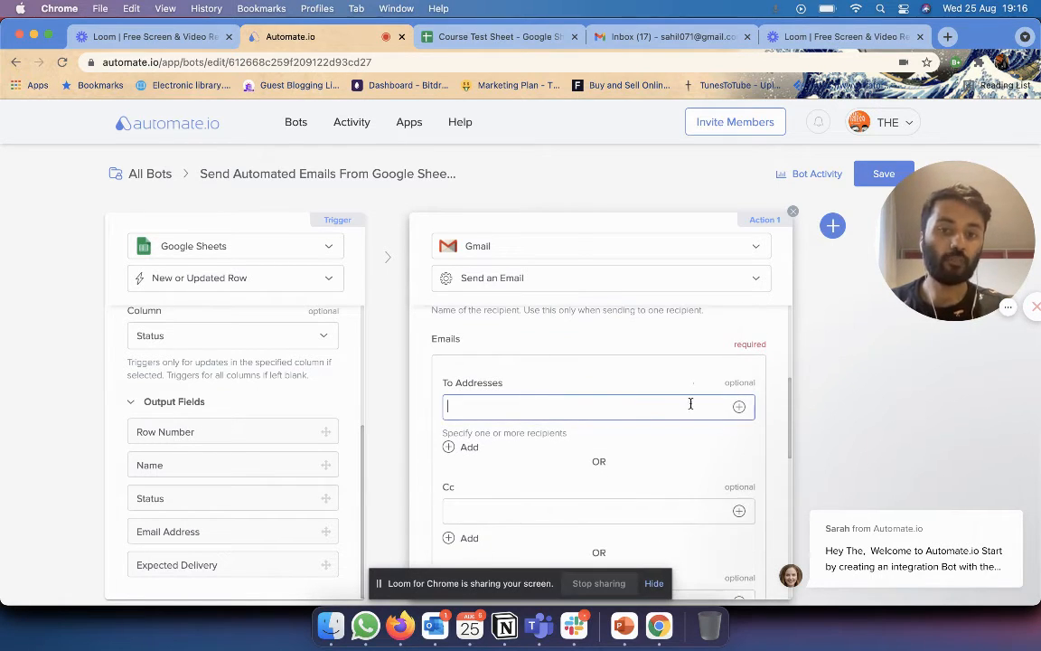
left_click(738, 406)
scroll(481, 448, "down", 2)
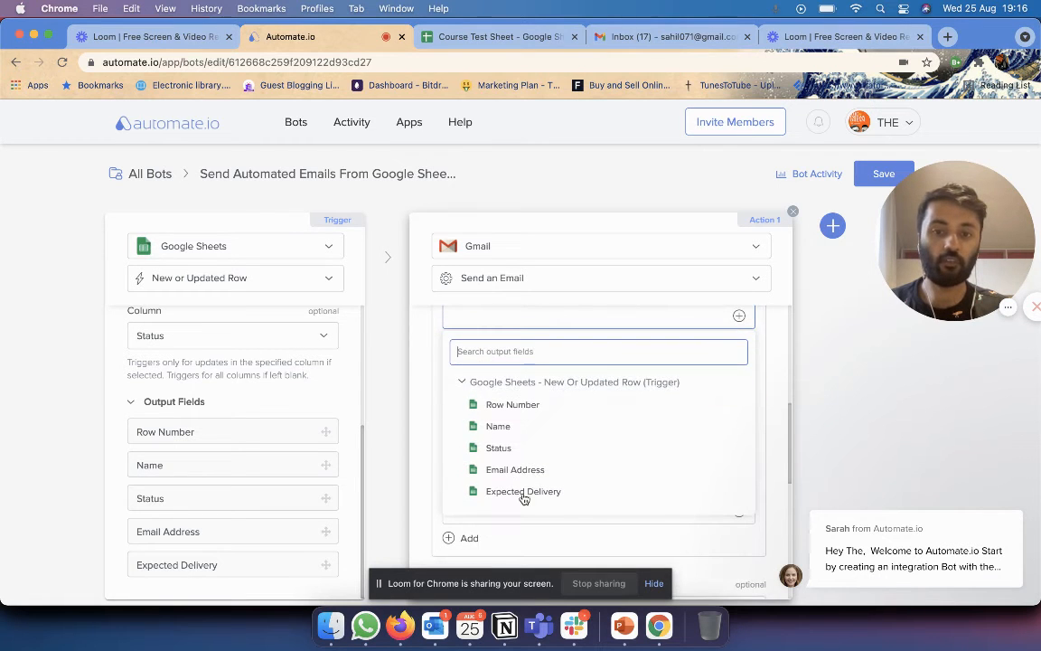
left_click(517, 469)
scroll(658, 340, "up", 2)
scroll(658, 340, "down", 2)
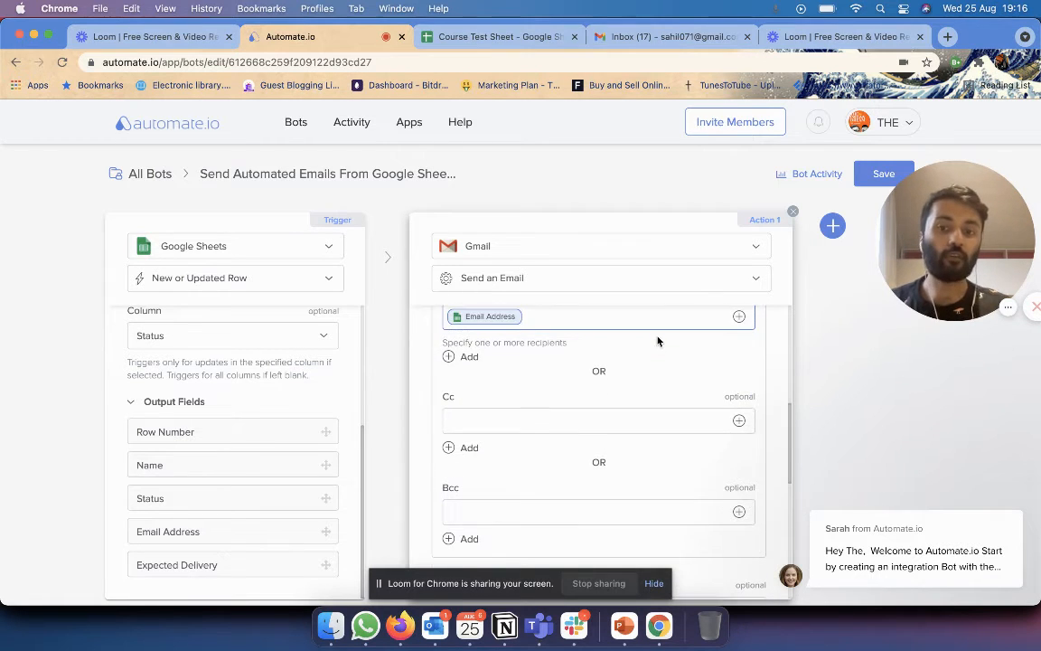
left_click(535, 429)
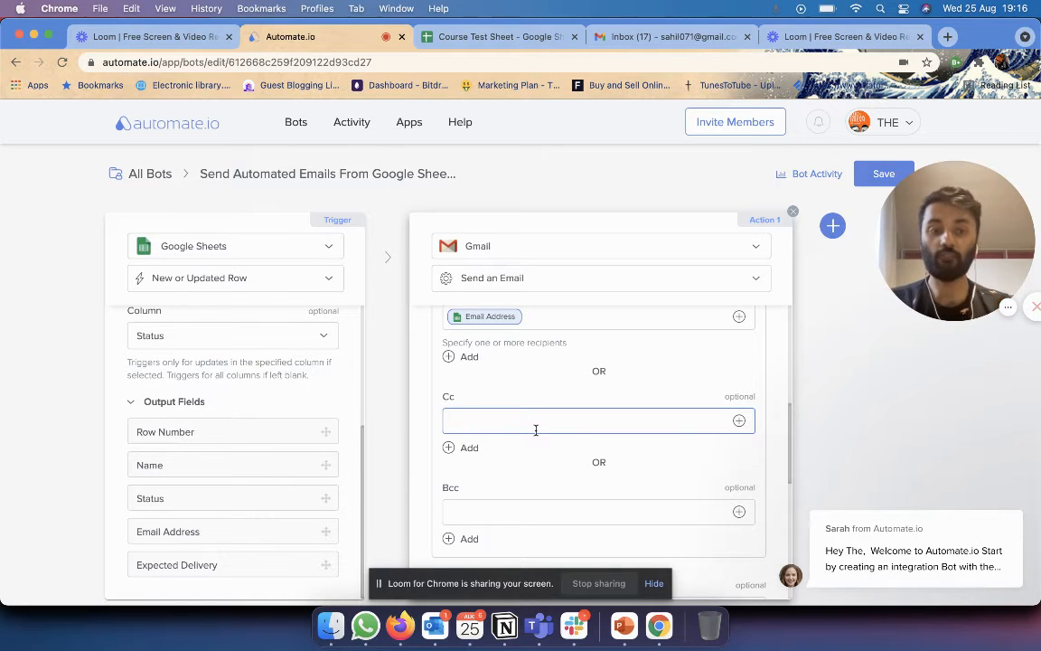
scroll(536, 430, "down", 5)
left_click(538, 420)
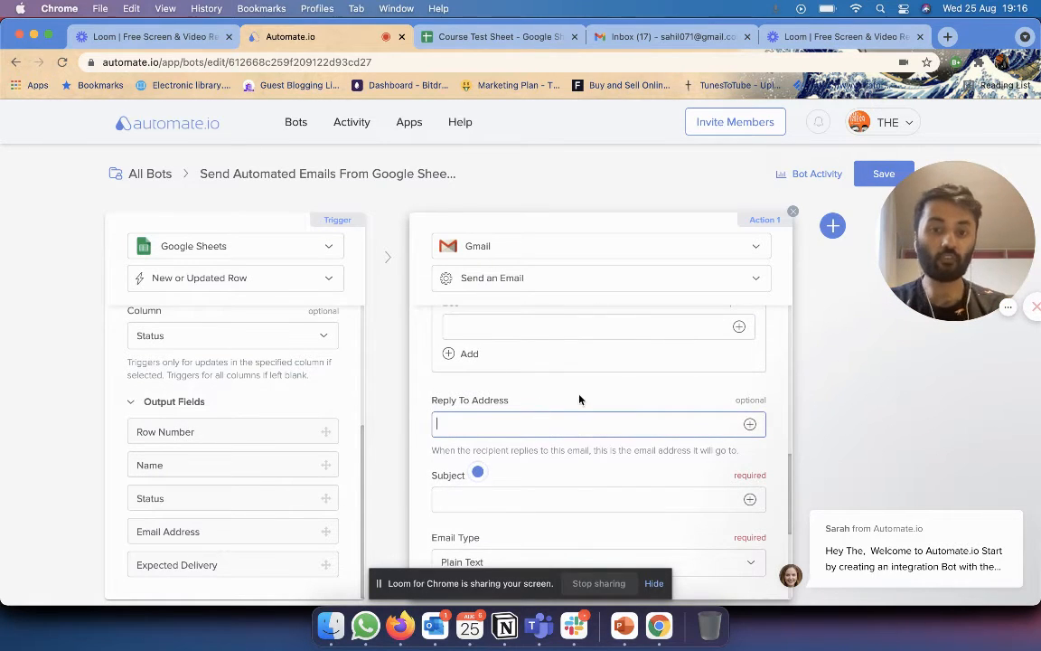
scroll(581, 398, "down", 1)
Build the email subject from the row's Name field plus ', update to your order'.
scroll(588, 398, "up", 10)
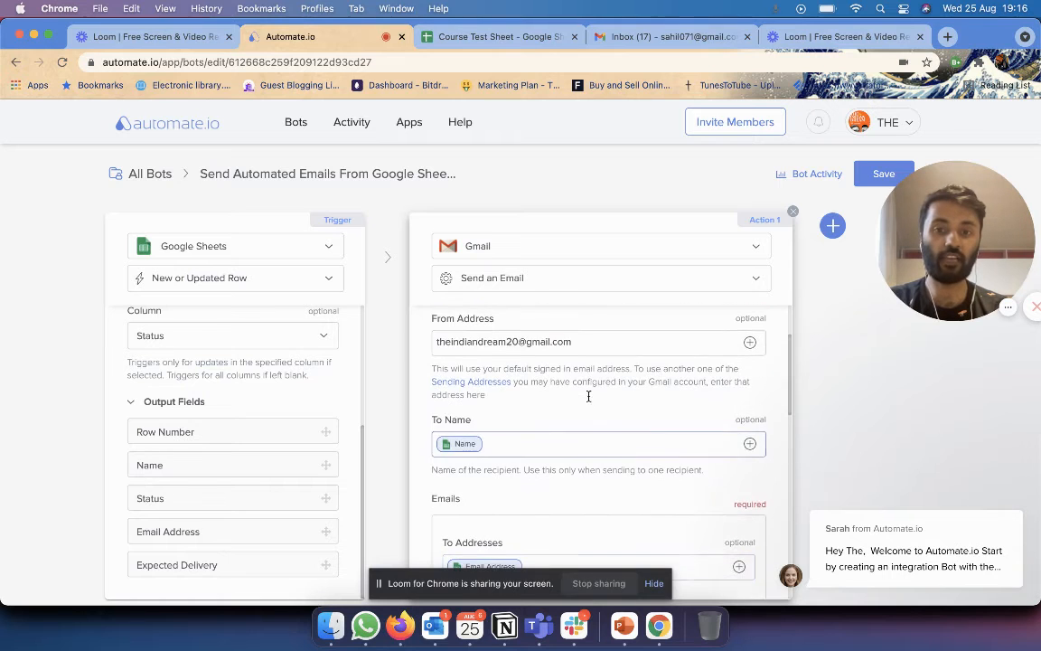
scroll(534, 379, "up", 3)
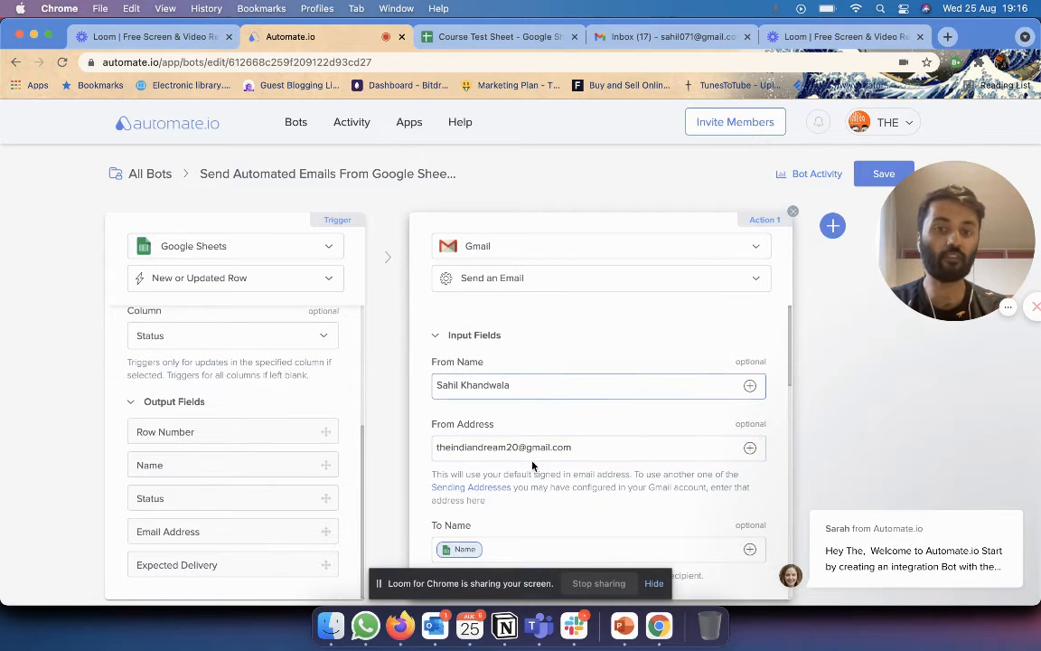
scroll(538, 465, "down", 12)
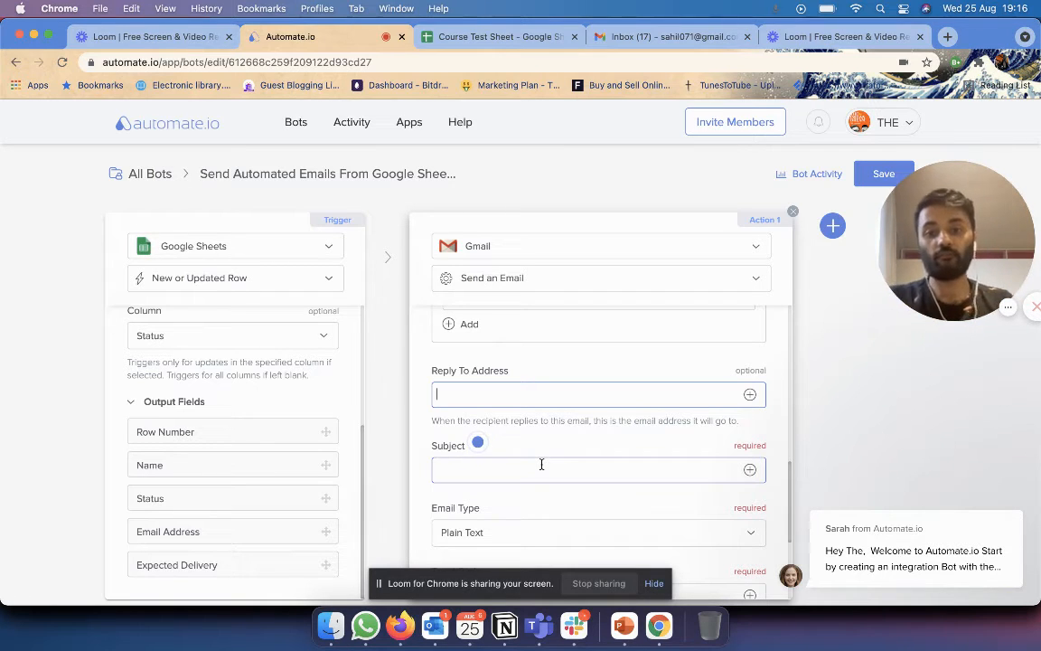
left_click(541, 463)
scroll(553, 435, "down", 2)
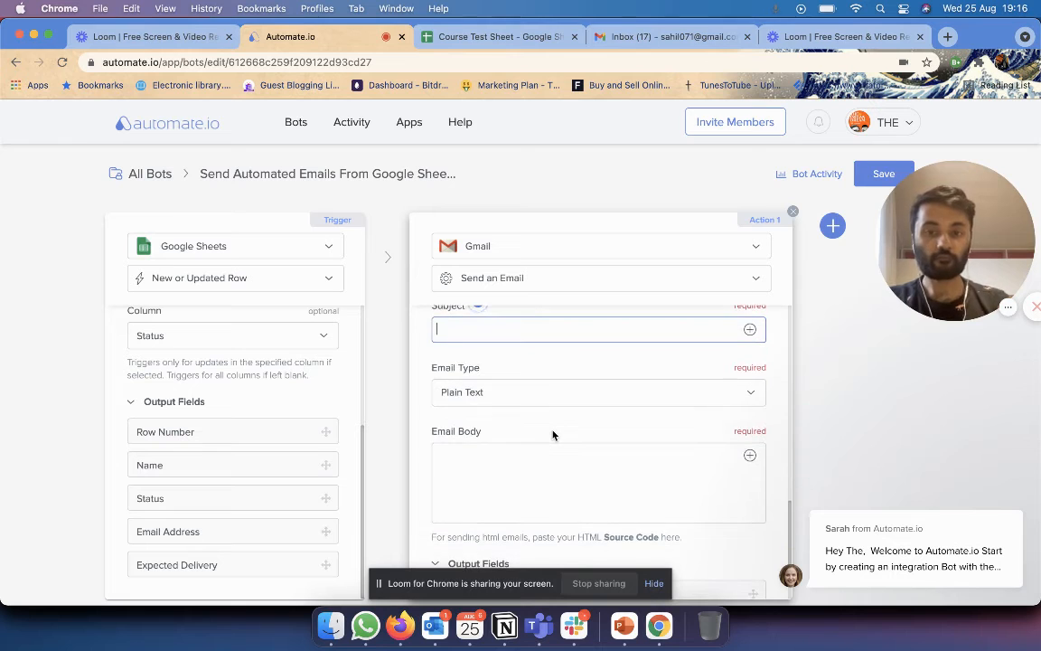
scroll(553, 435, "up", 1)
type("The")
key("BackSpace")
key("BackSpace")
key("BackSpace")
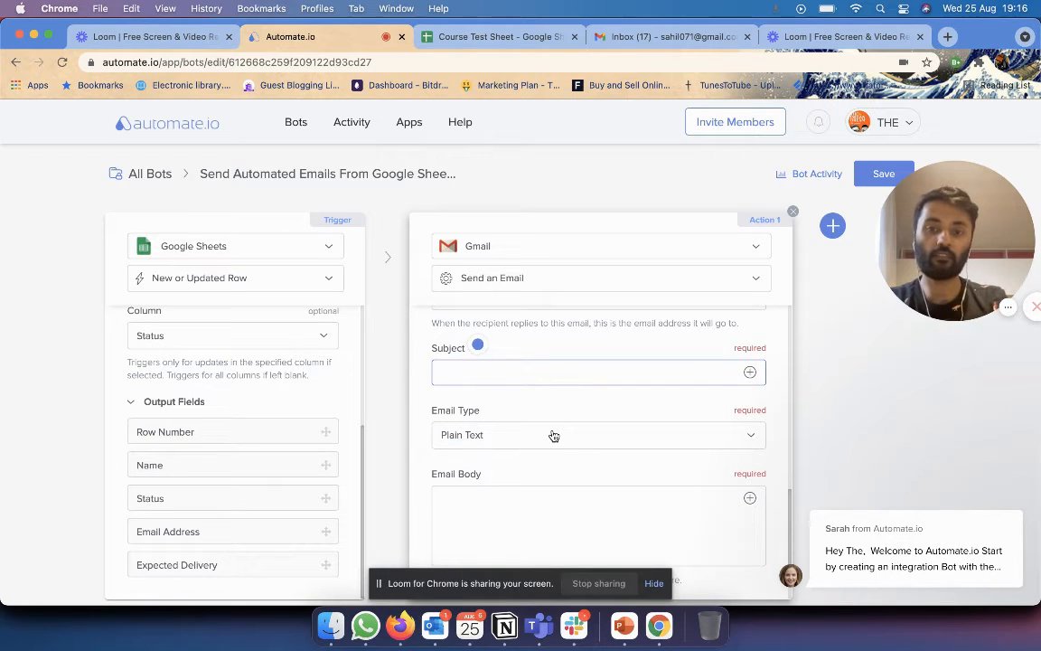
left_click(750, 373)
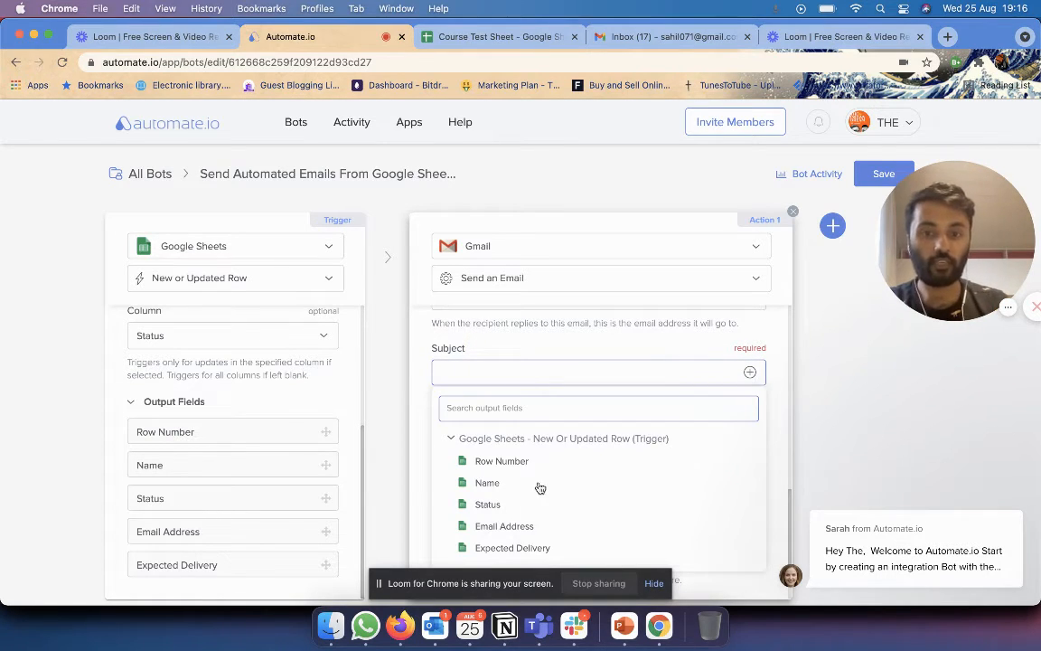
left_click(488, 485)
type(", update yo")
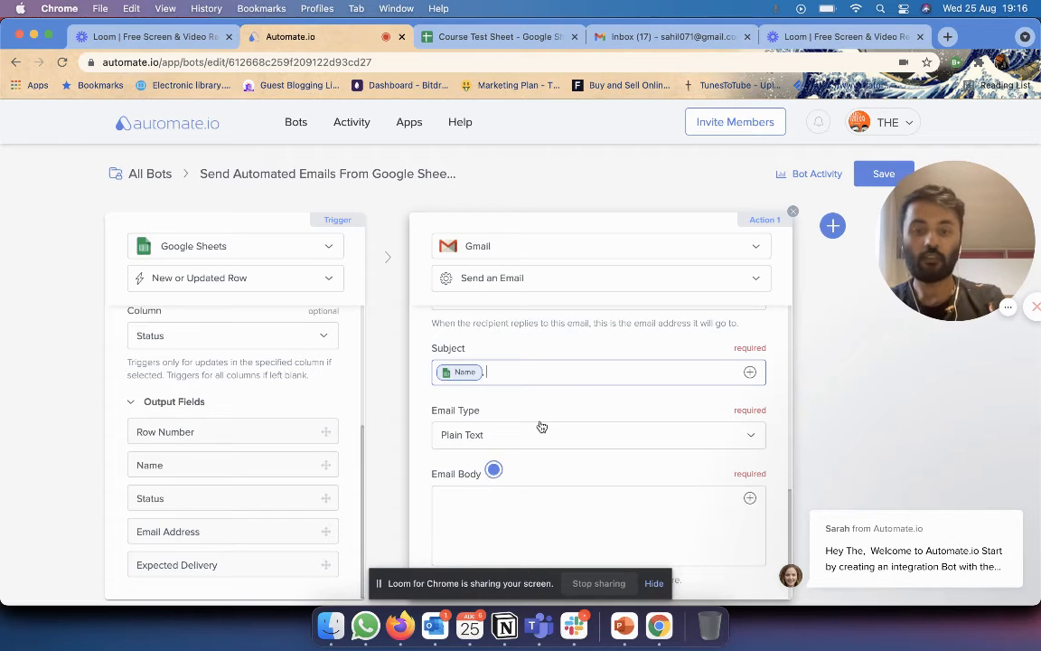
key("BackSpace")
key("BackSpace")
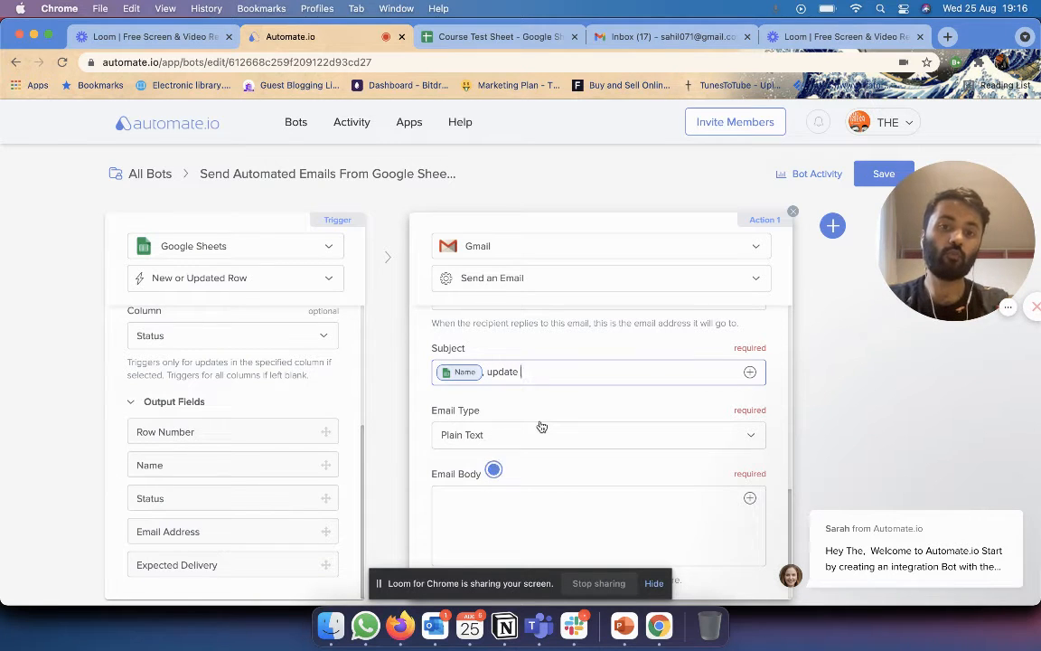
type("to your order")
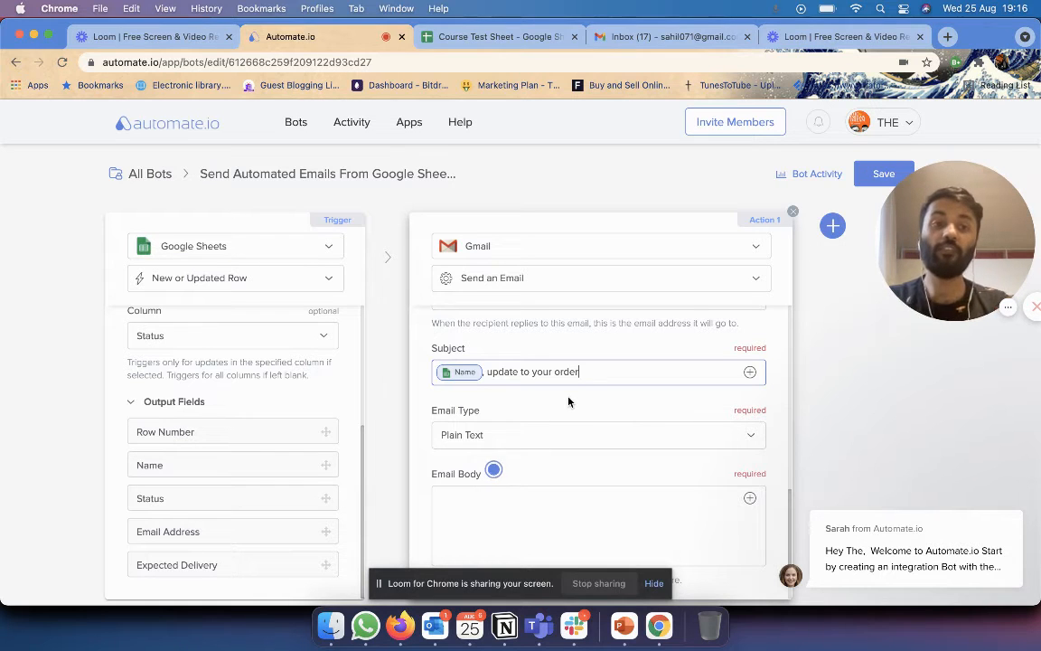
Review the Course Test Sheet data and bring up the Email Type format options.
left_click(492, 36)
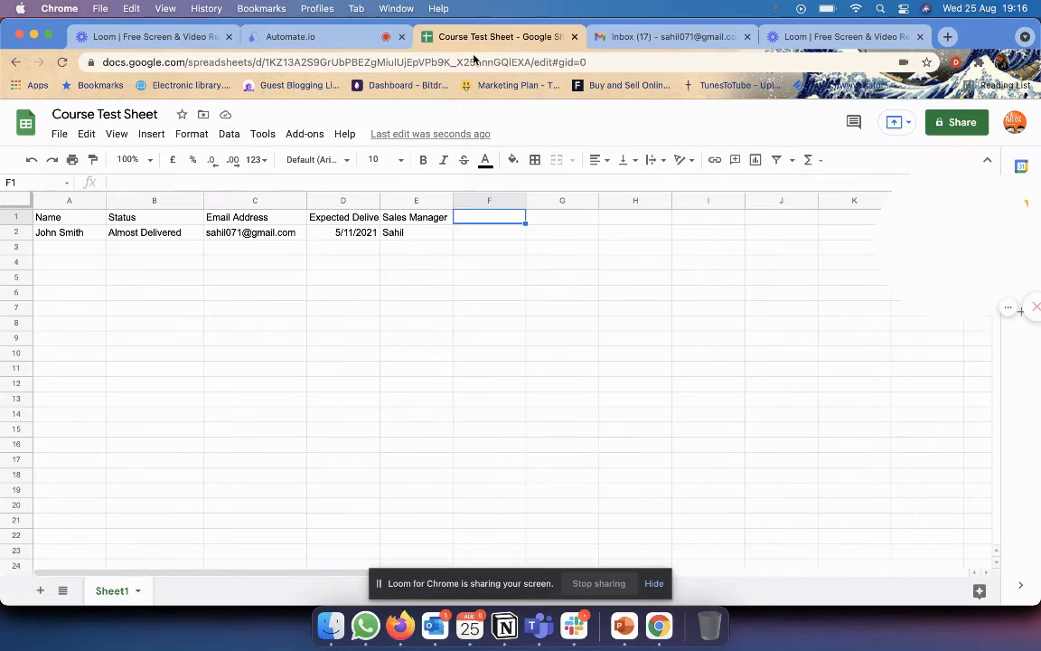
left_click(316, 36)
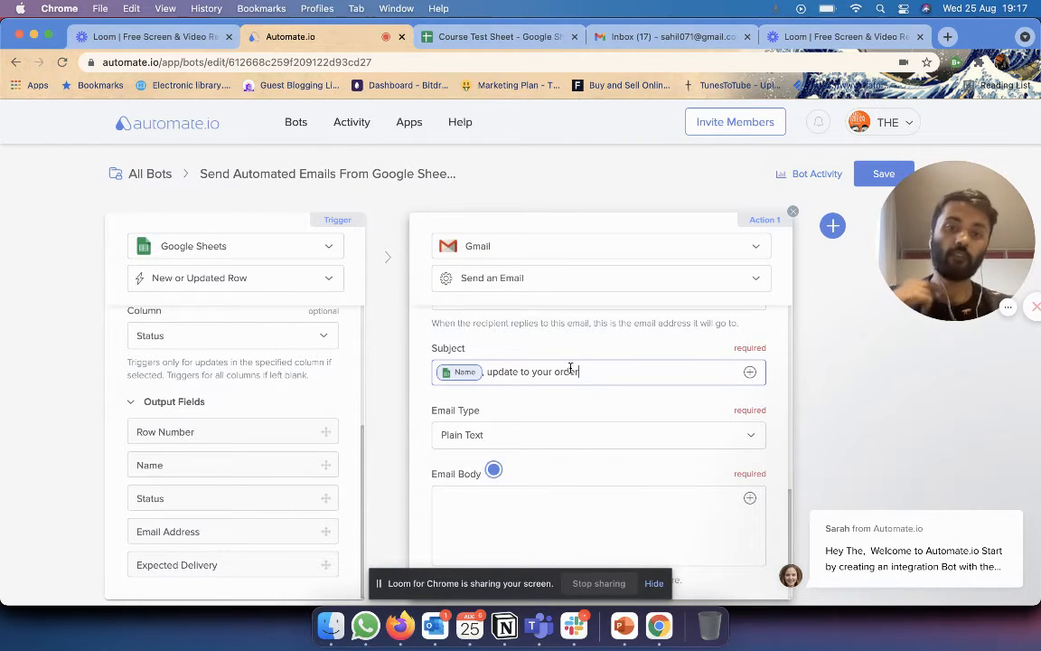
left_click(575, 447)
scroll(631, 419, "down", 2)
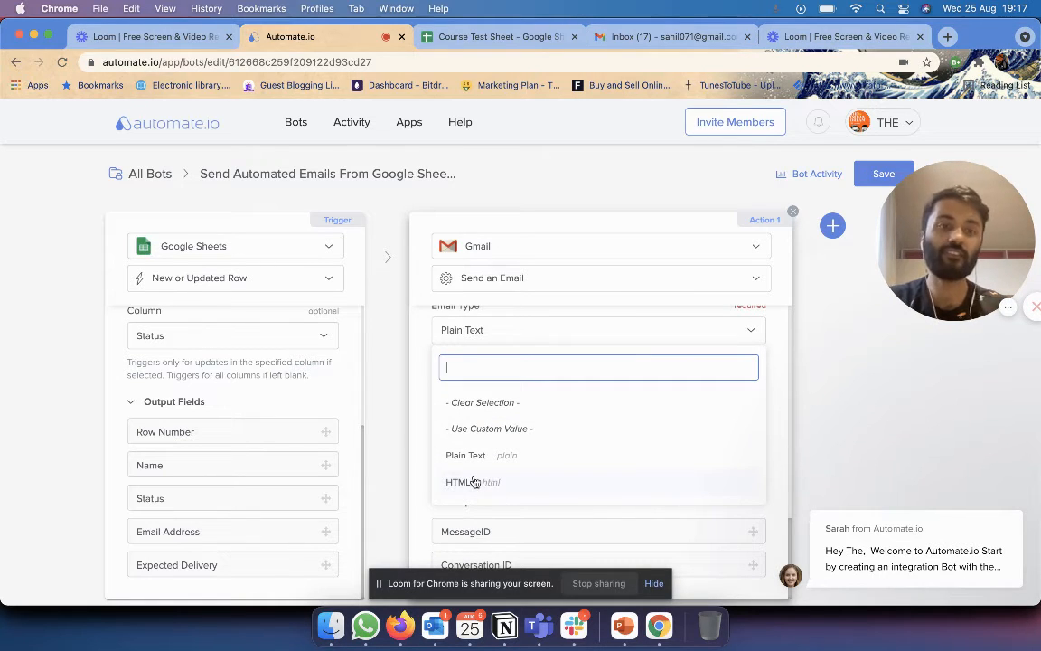
Keep Plain Text and start the email body with 'Hey' followed by the row's Name.
left_click(527, 456)
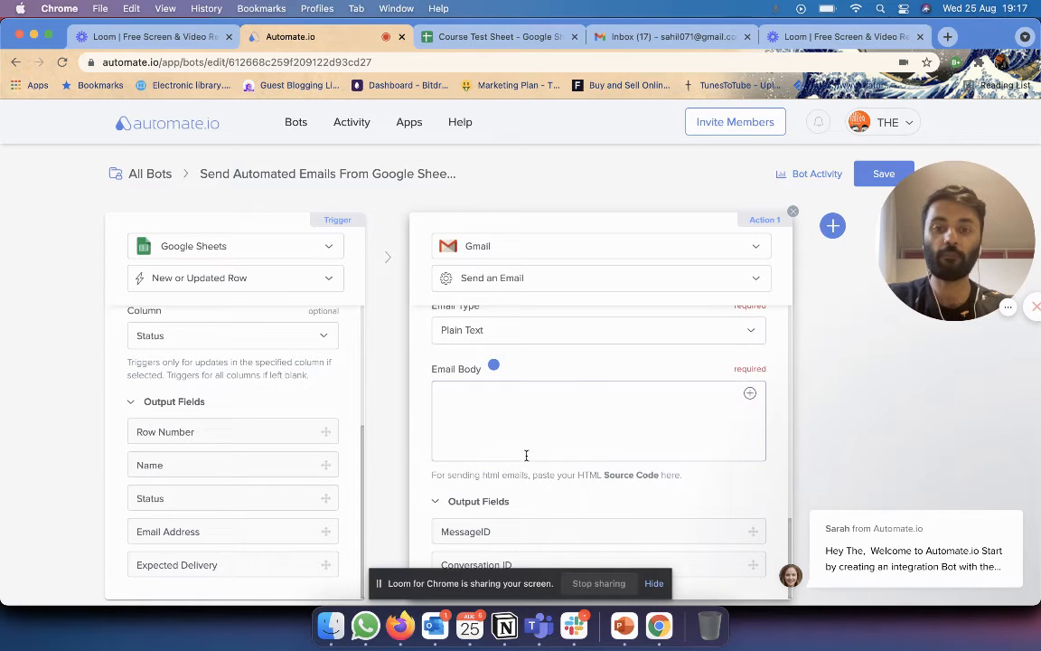
left_click(562, 415)
type("Hey")
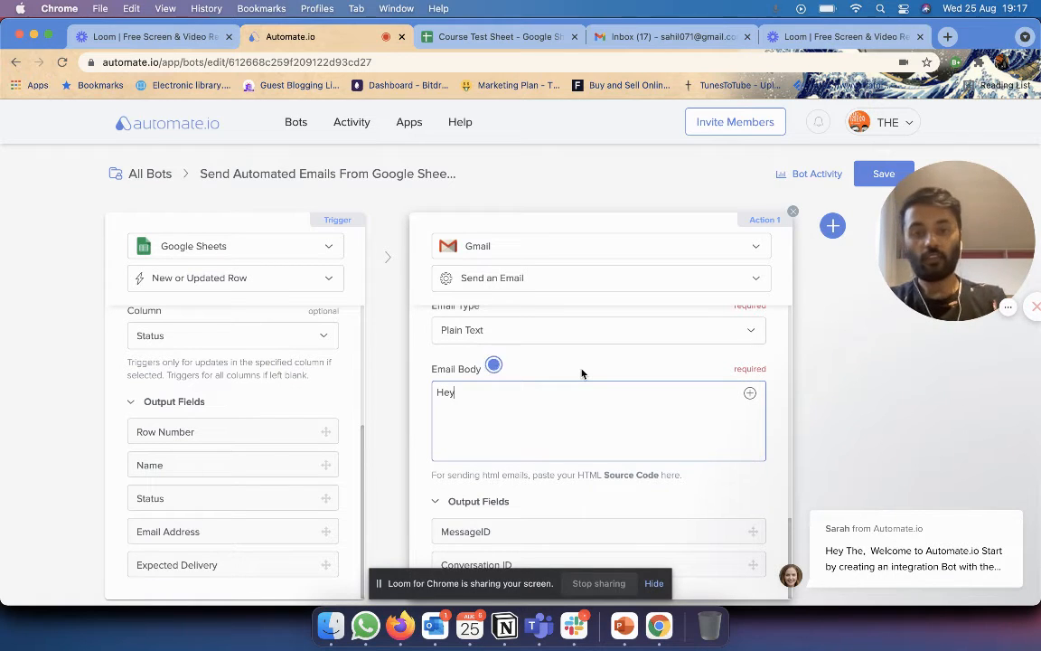
left_click(749, 392)
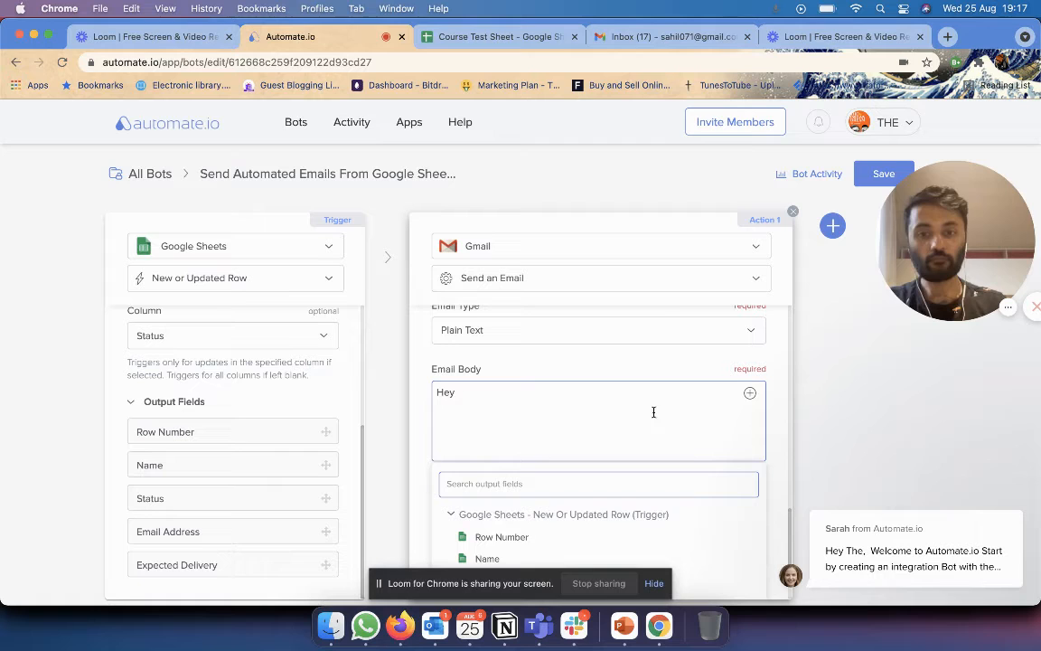
left_click(523, 559)
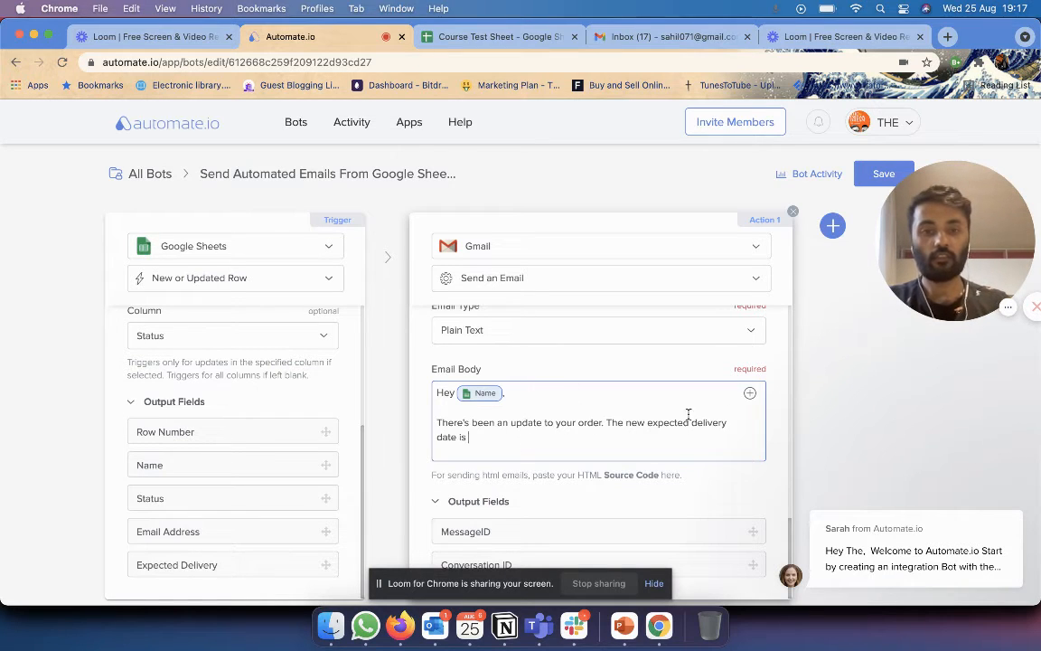
Insert the Expected Delivery date into the body and verify it against cell D2.
left_click(749, 393)
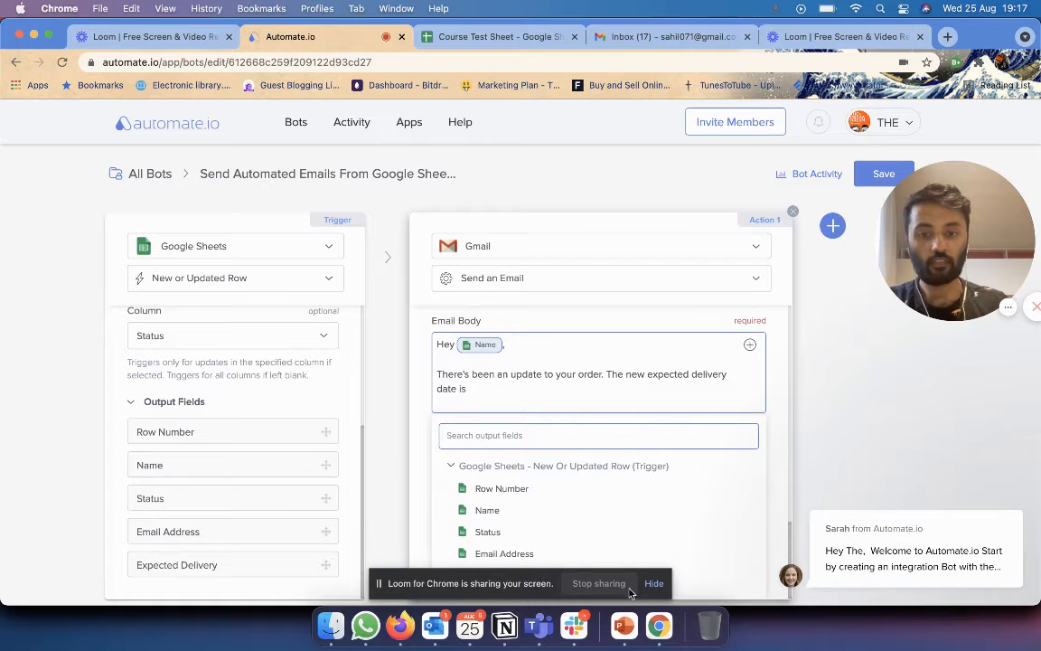
left_click_drag(474, 586, 191, 586)
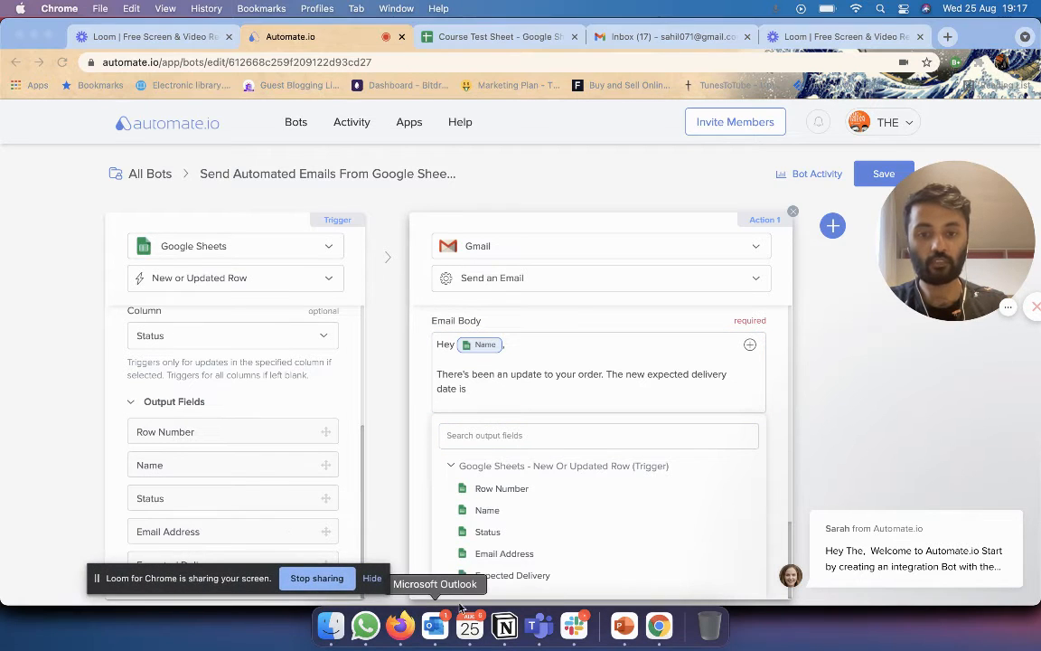
left_click(499, 574)
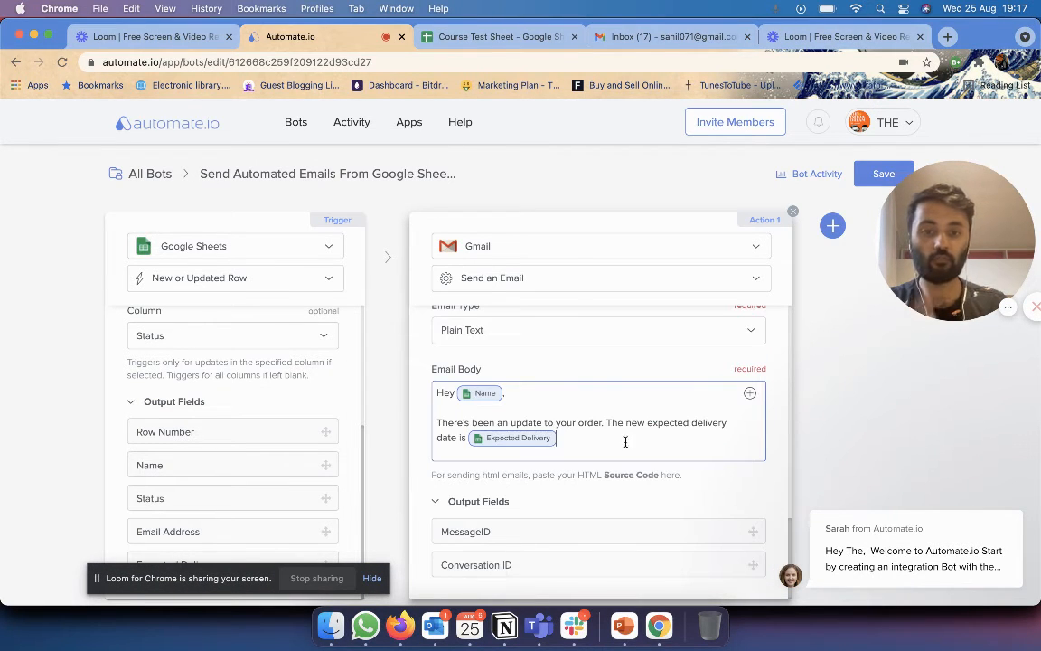
left_click(493, 36)
left_click(357, 233)
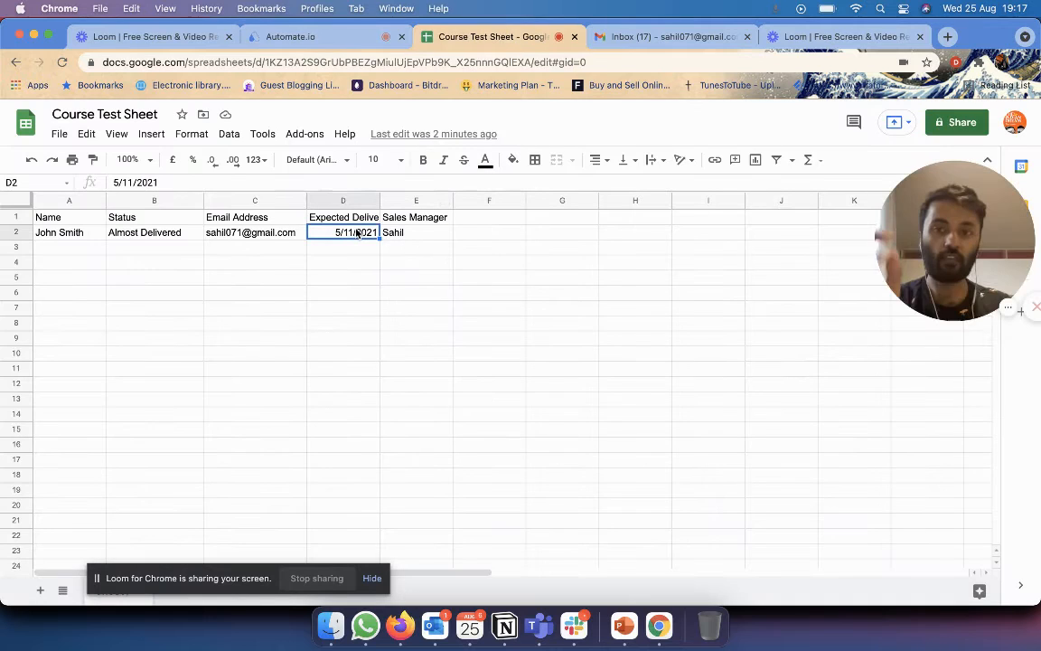
Close the email body with 'Thanks,' and the sender's first name on the next line.
left_click(294, 34)
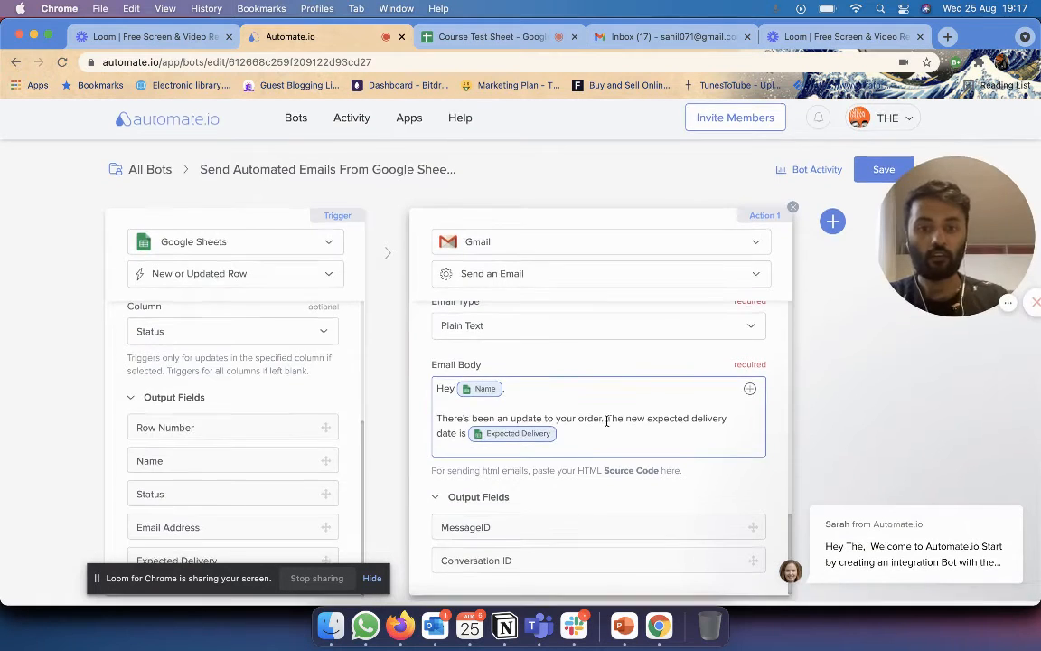
key("Return")
key("Return")
type("Thanks,")
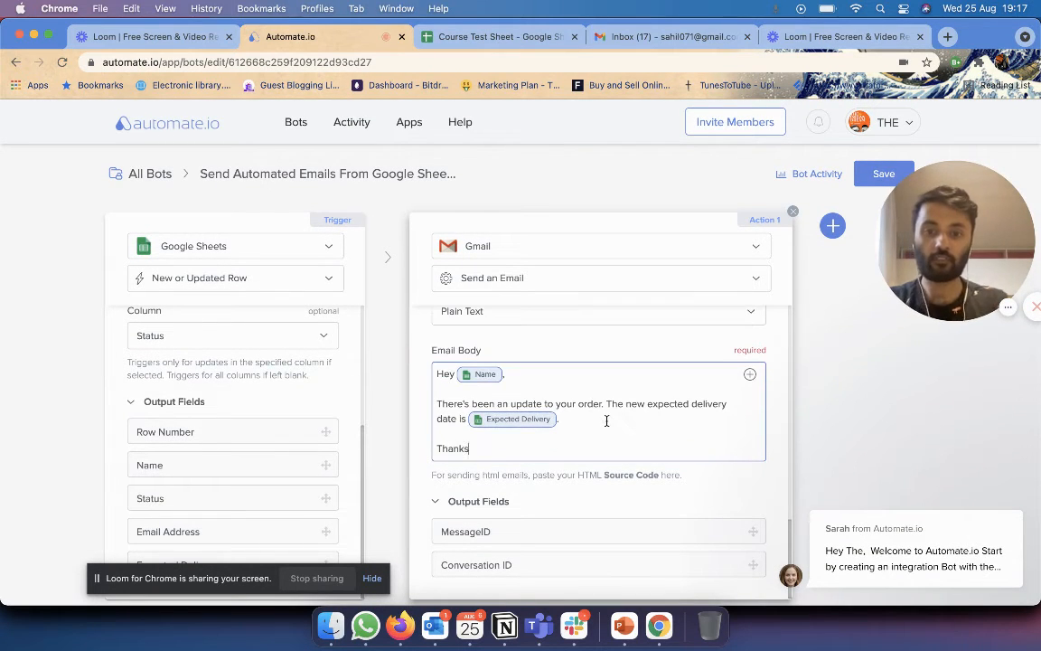
key("Return")
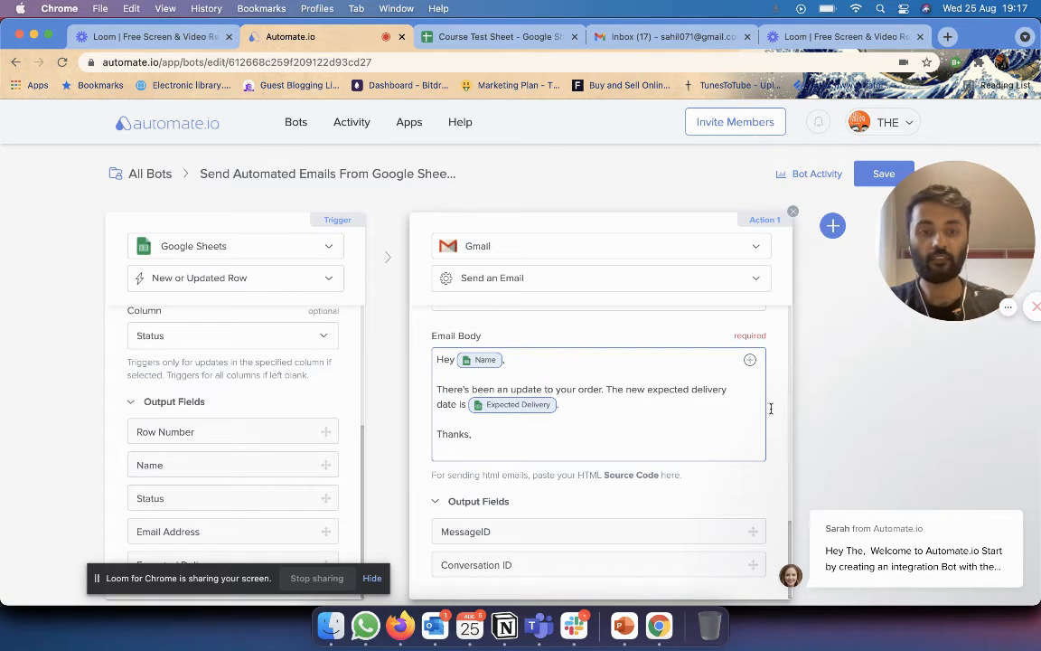
left_click(441, 38)
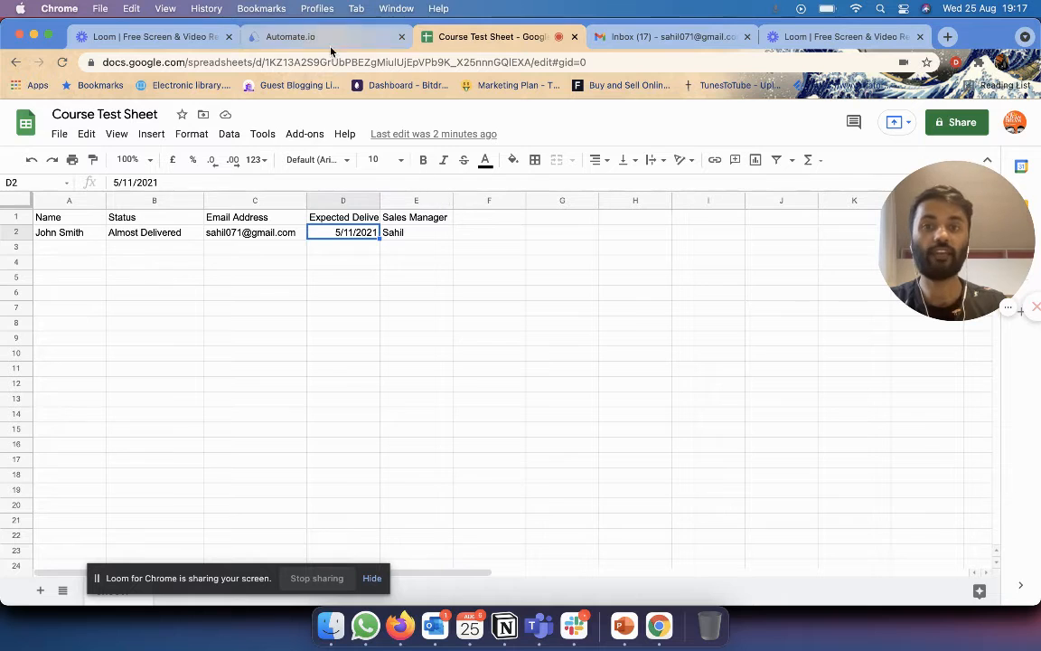
left_click(305, 36)
type("Sahil")
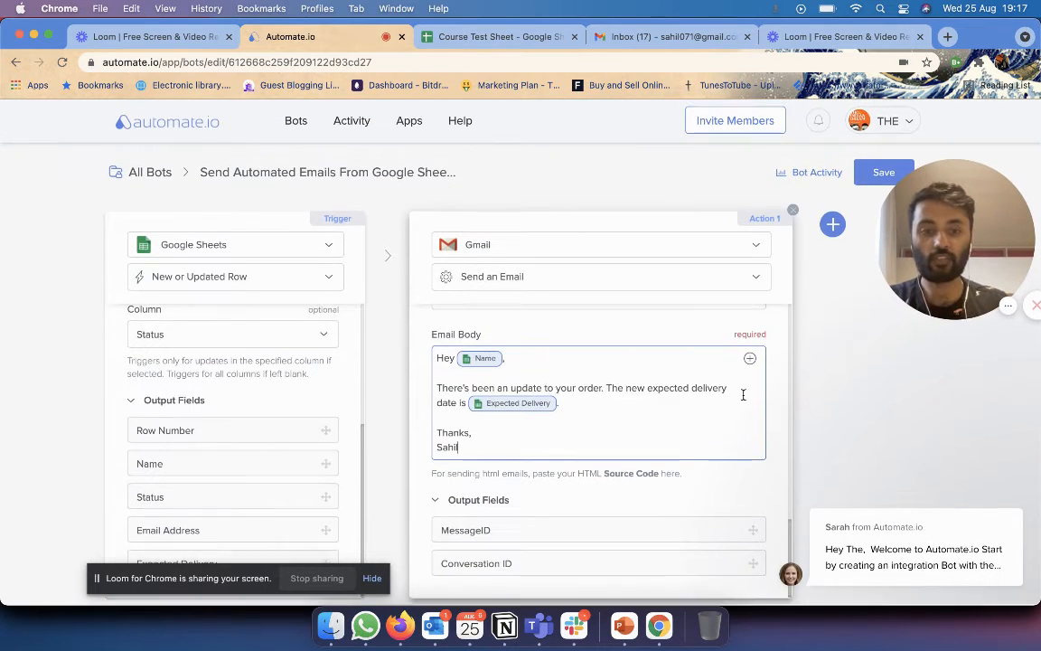
scroll(709, 378, "up", 10)
scroll(709, 378, "down", 10)
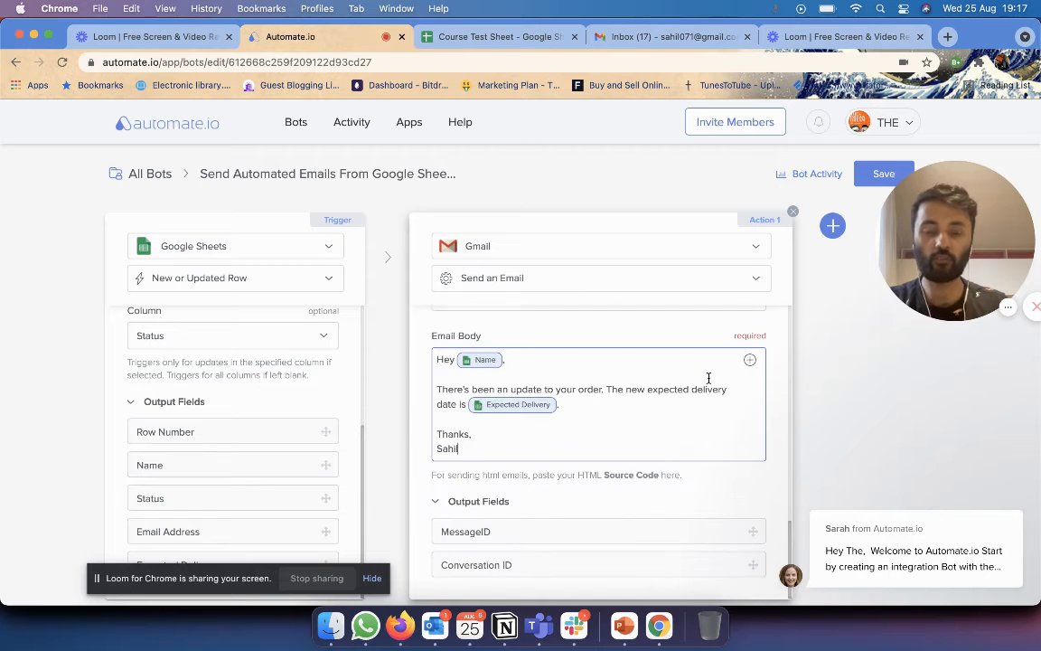
scroll(709, 380, "up", 5)
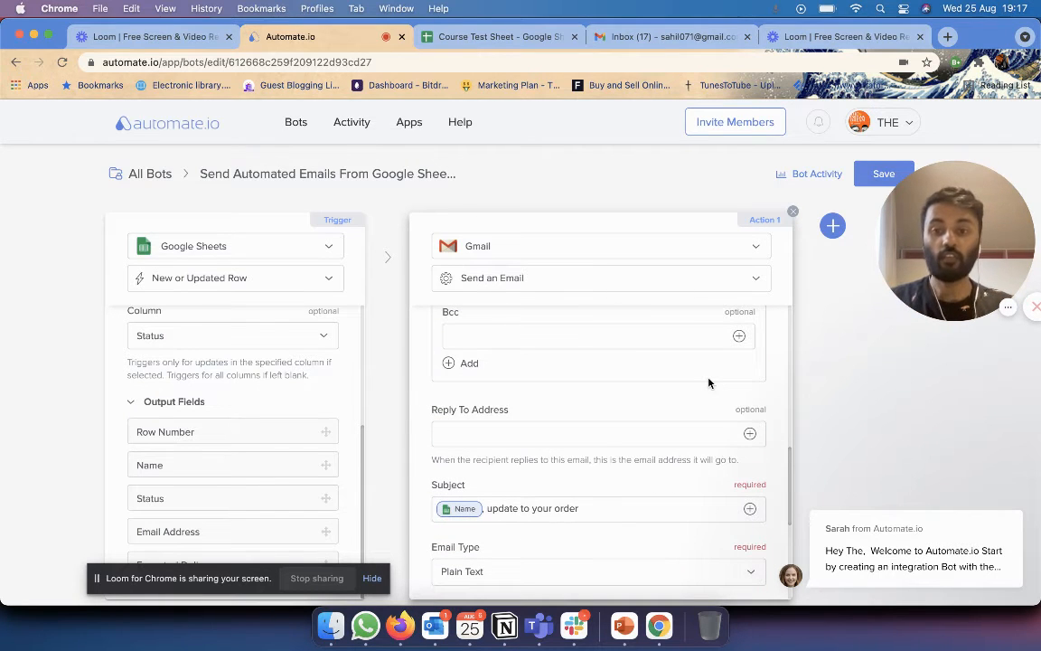
Scroll through the trigger and Gmail action settings, comparing them with the Course Test Sheet columns.
scroll(297, 334, "up", 1)
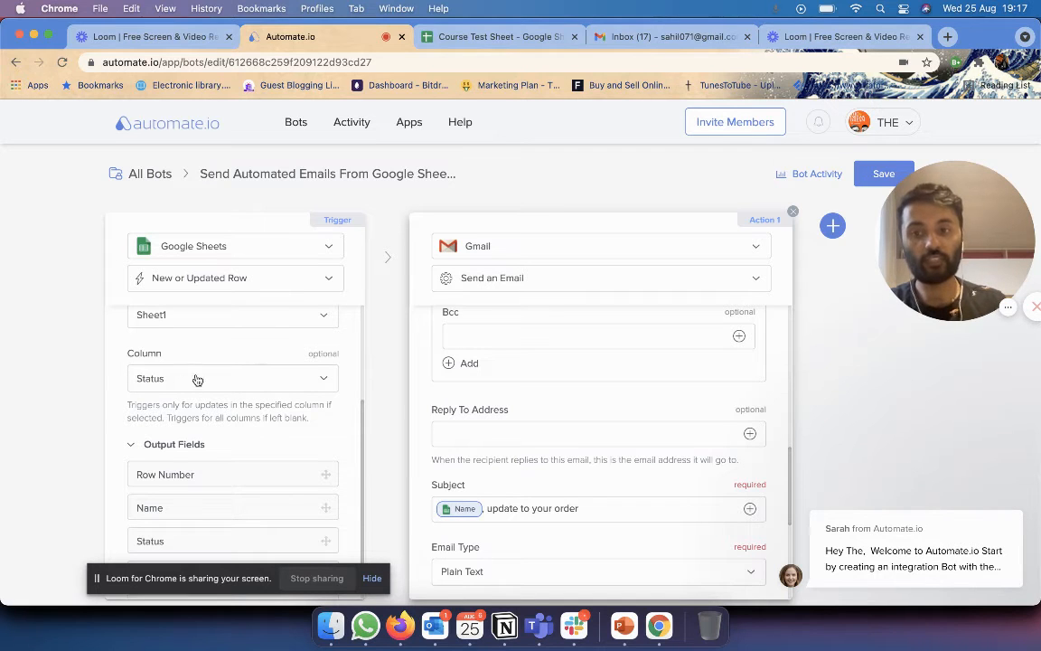
left_click(490, 36)
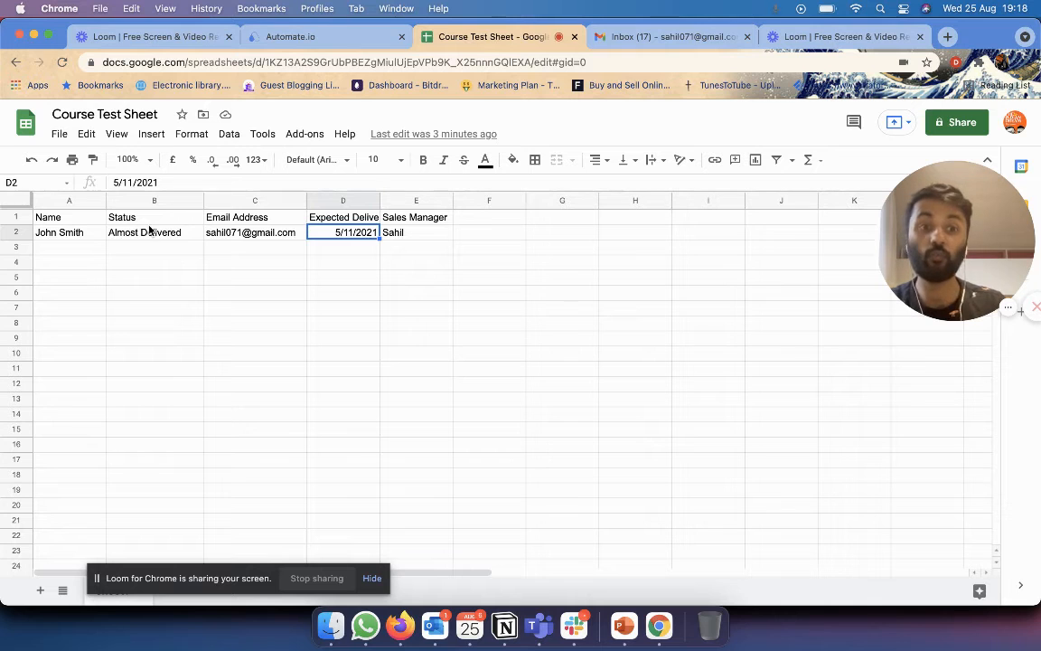
left_click(314, 34)
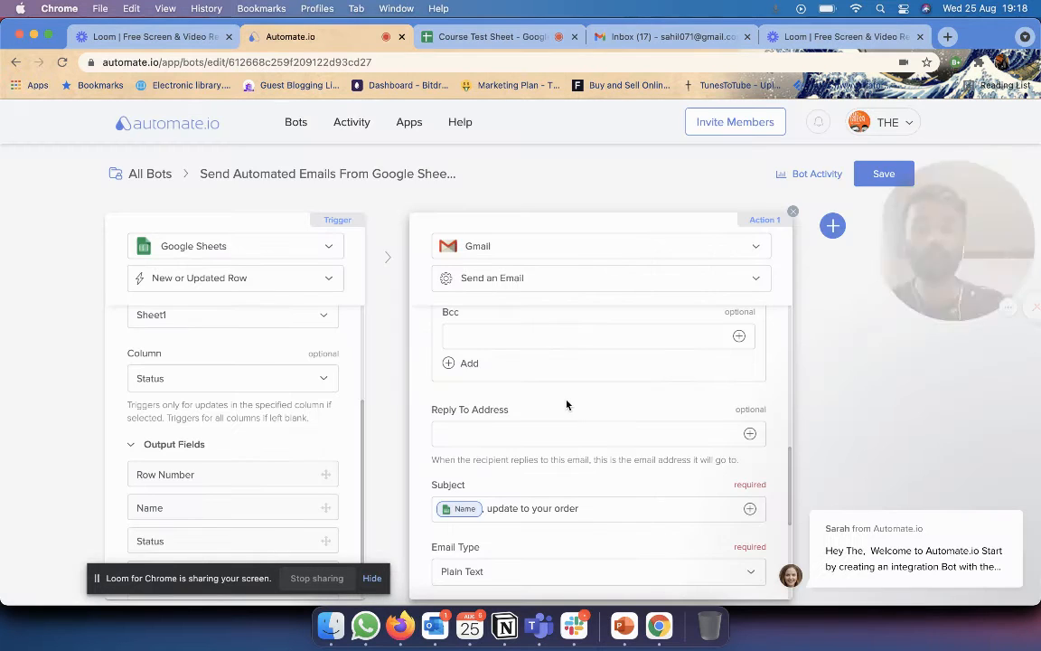
scroll(567, 404, "up", 3)
scroll(566, 404, "up", 3)
scroll(566, 403, "down", 10)
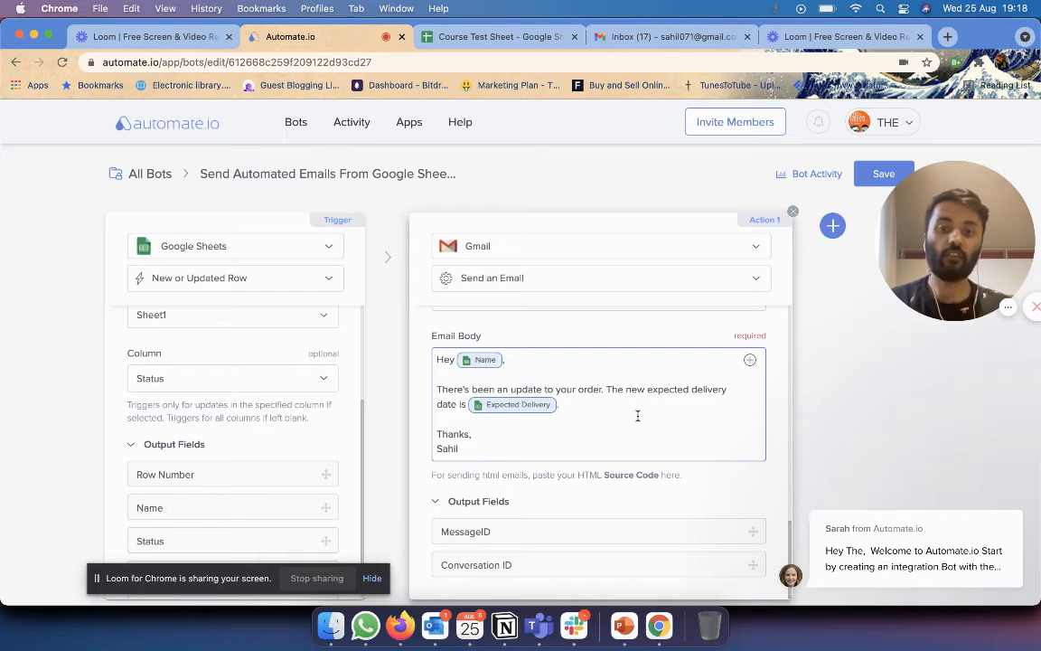
left_click(496, 34)
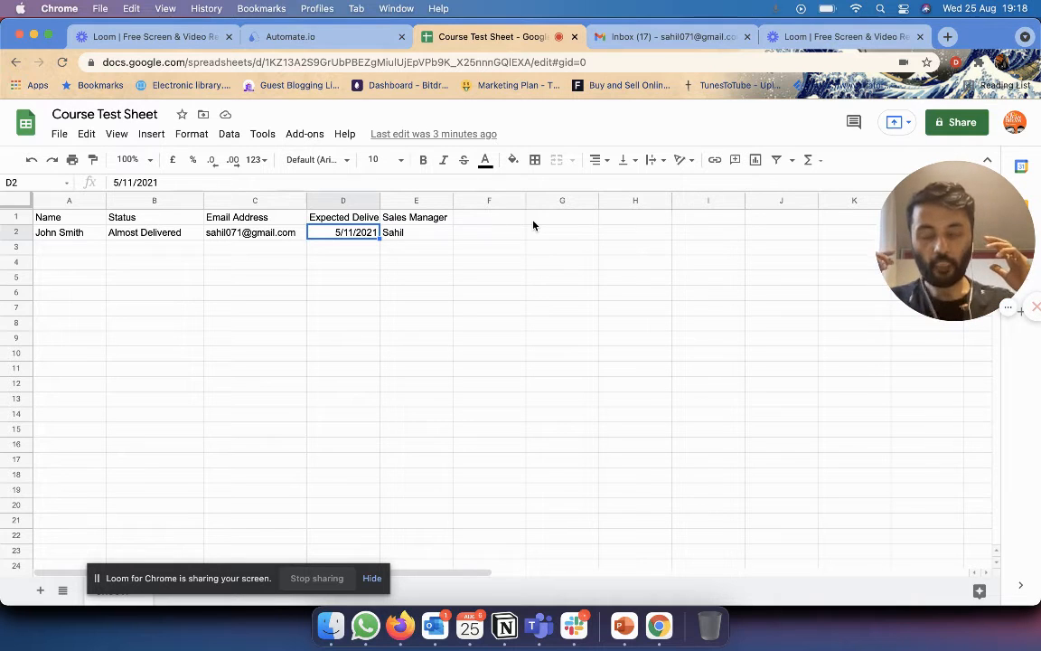
left_click(311, 39)
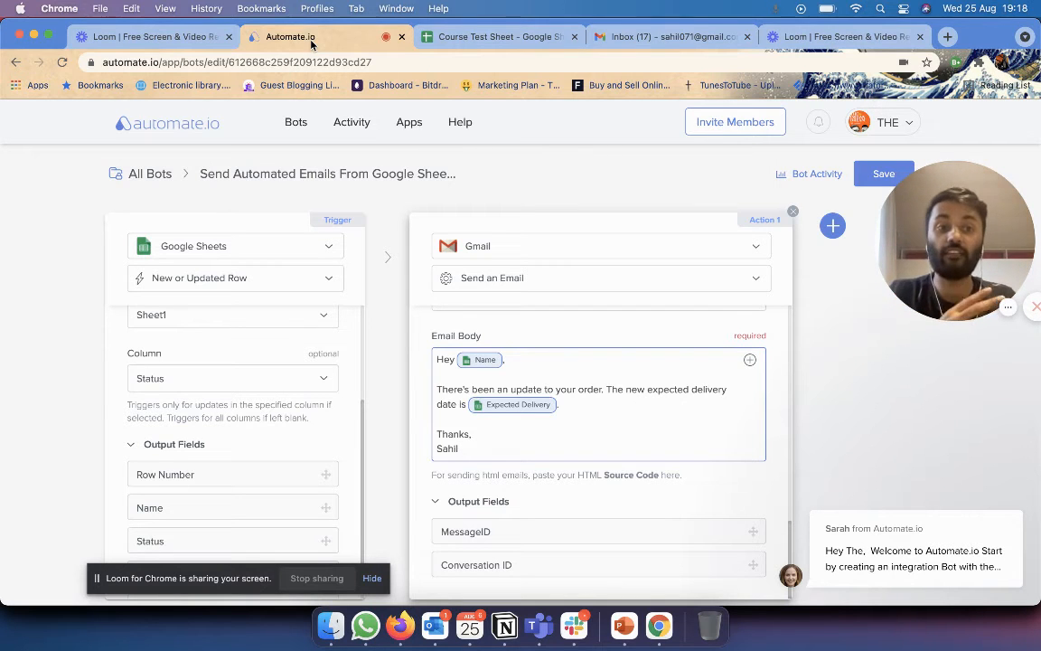
left_click(495, 37)
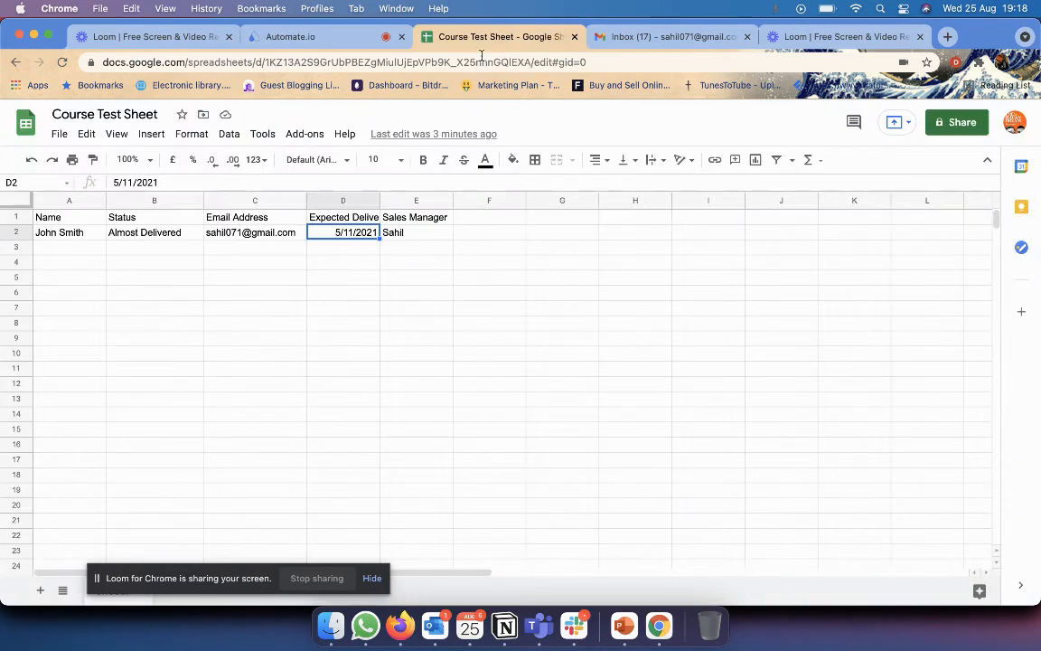
Enter the header 'Current Process' in F1 and 'Manufacturing' in F2 of Course Test Sheet.
left_click(494, 216)
type("Current")
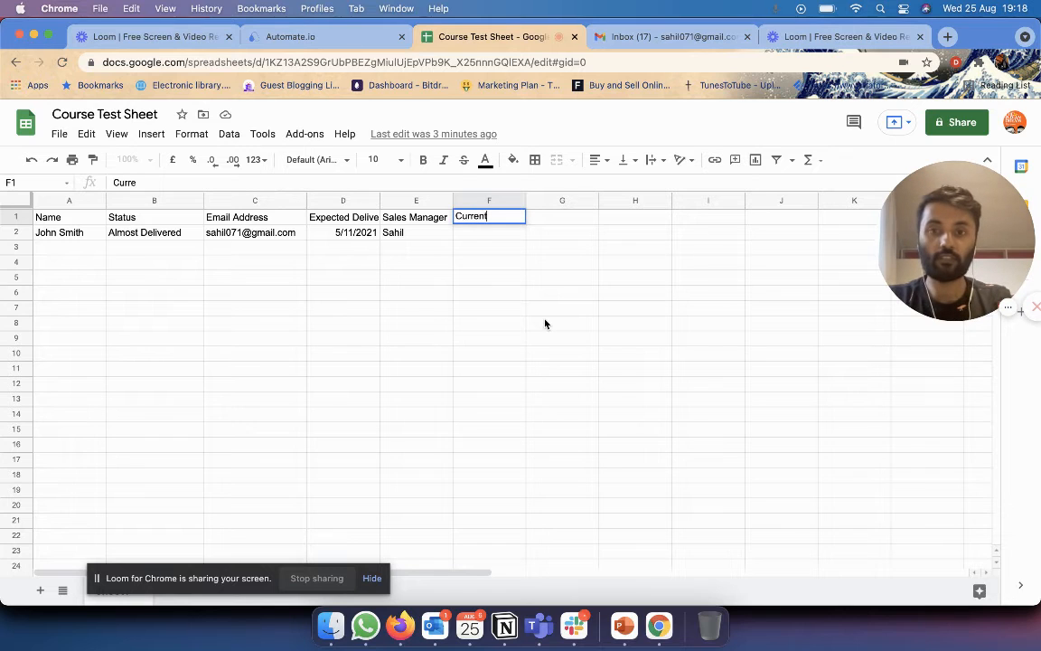
type(" Th")
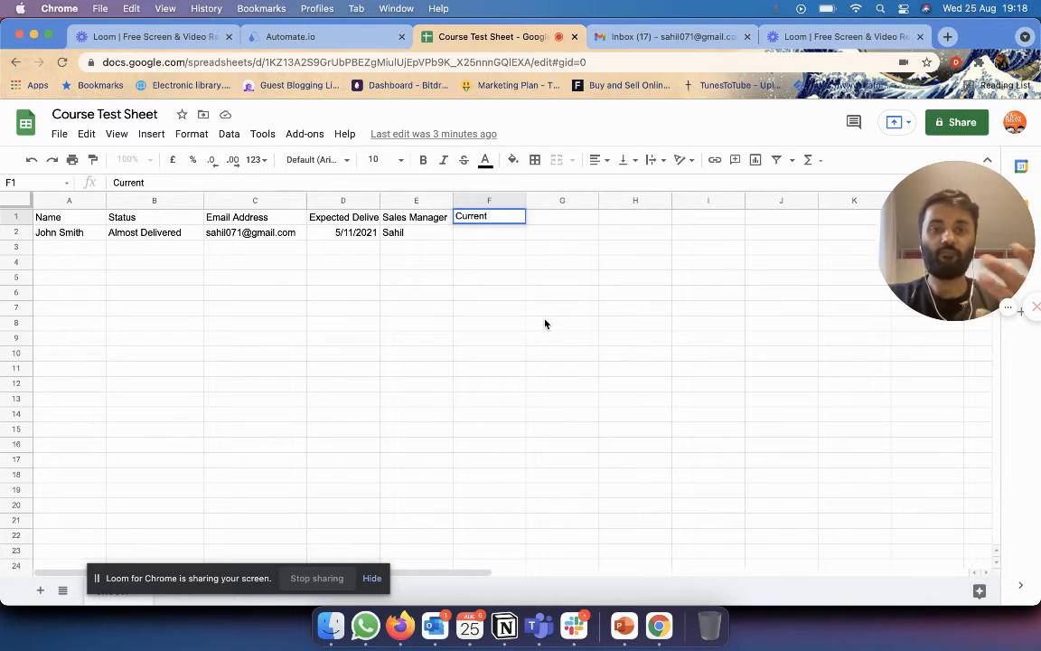
type("ing")
key("BackSpace")
key("BackSpace")
key("BackSpace")
key("BackSpace")
key("BackSpace")
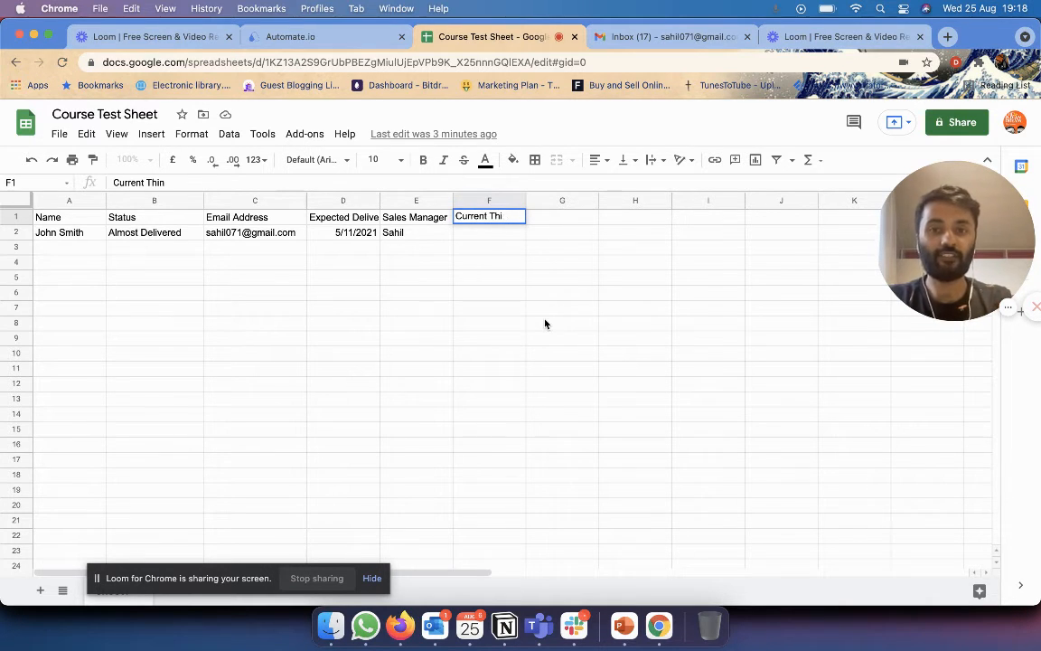
type("Process")
key("Return")
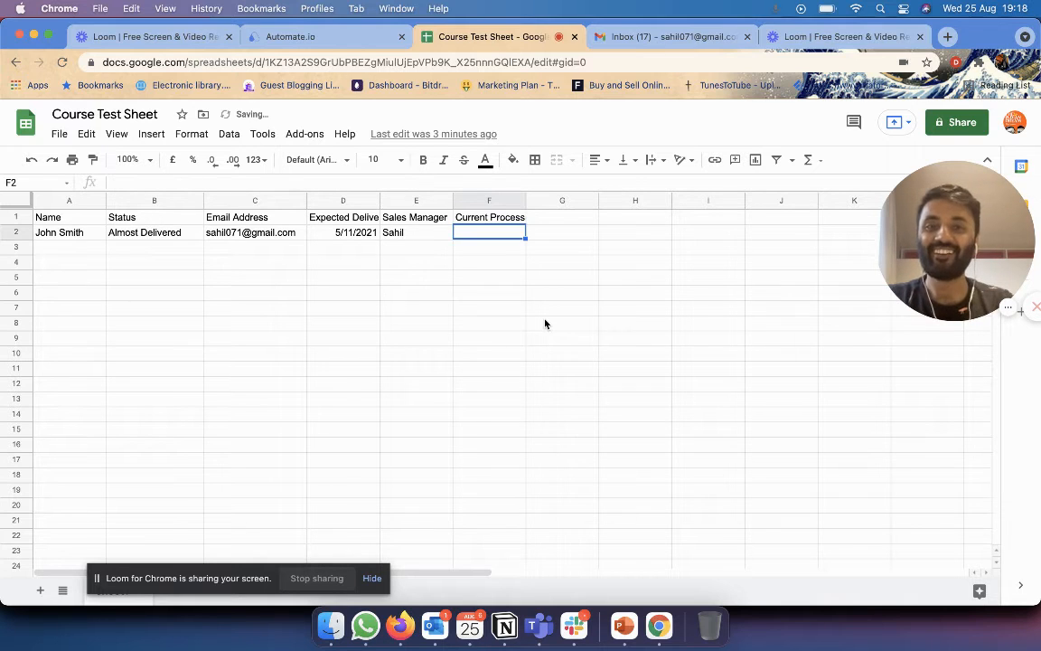
type("Man")
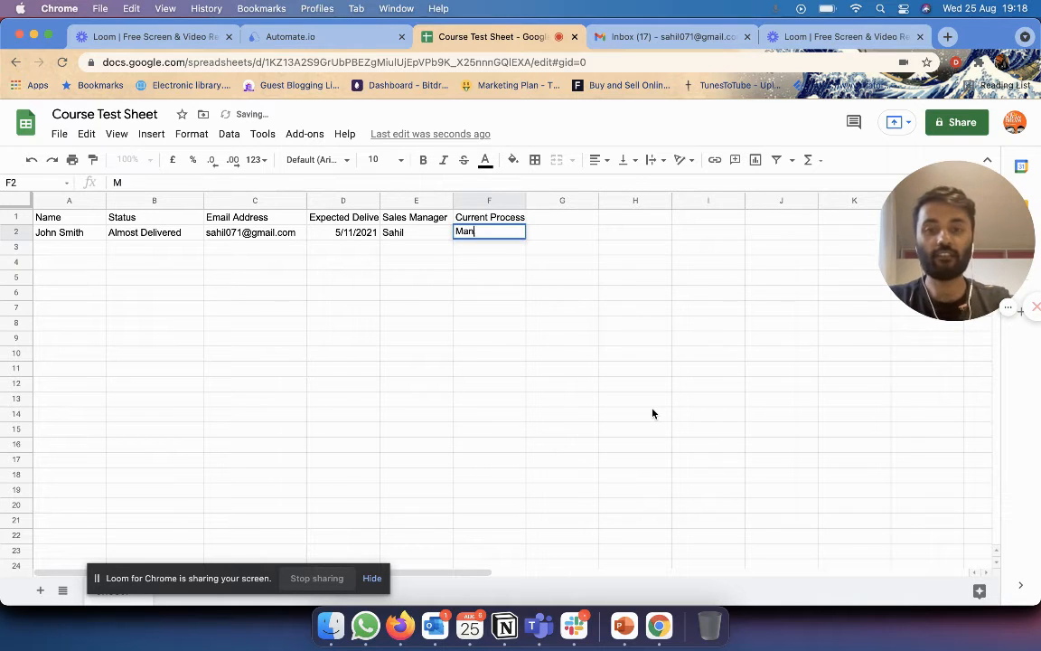
type("ufactut")
key("BackSpace")
type("r")
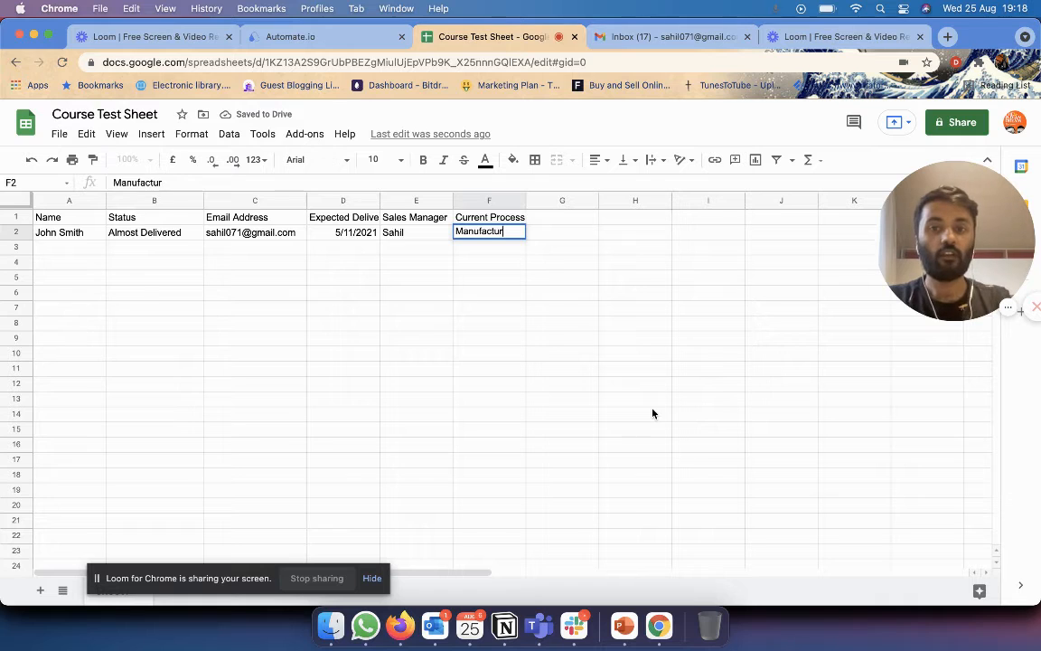
type("ing")
left_click(634, 459)
left_click(149, 233)
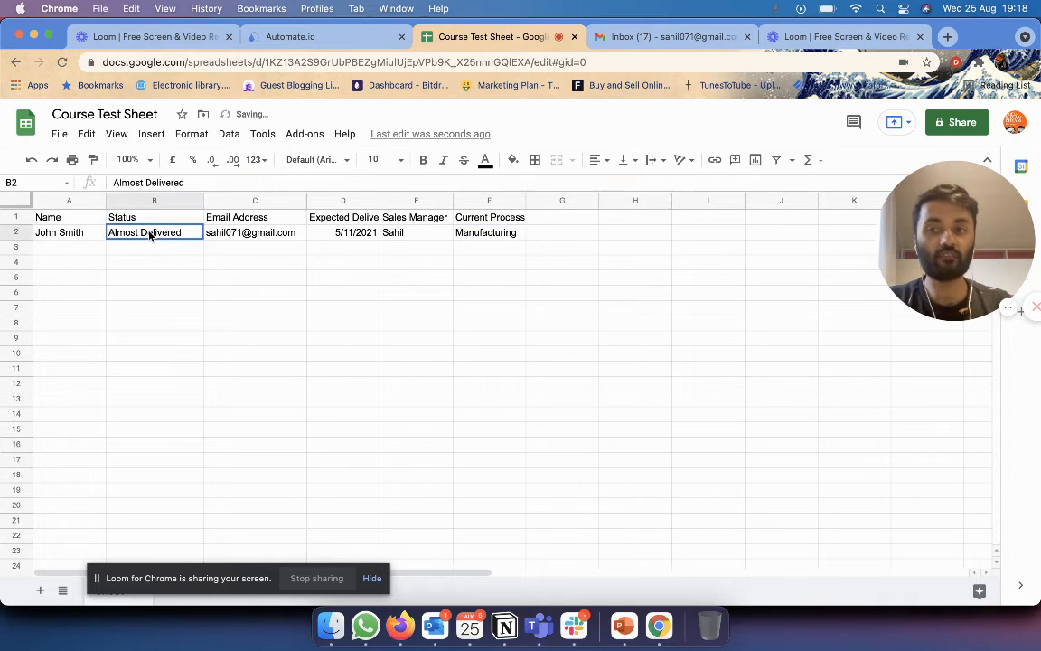
left_click(488, 233)
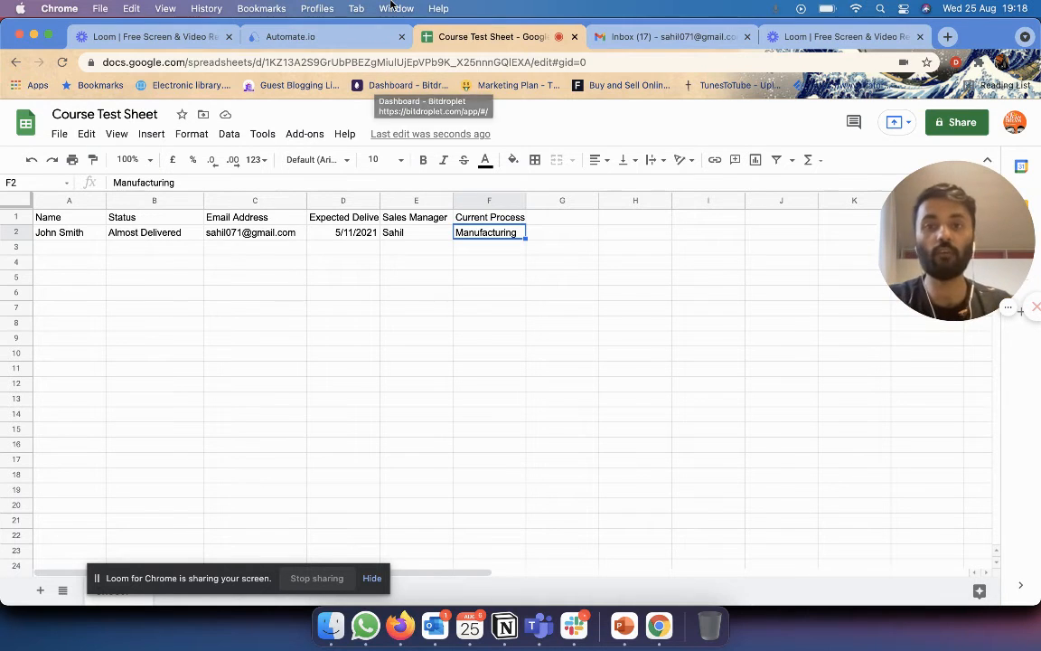
left_click(290, 36)
Add 'The current status of your order is in' after the delivery date line, checking the spreadsheet.
left_click(618, 412)
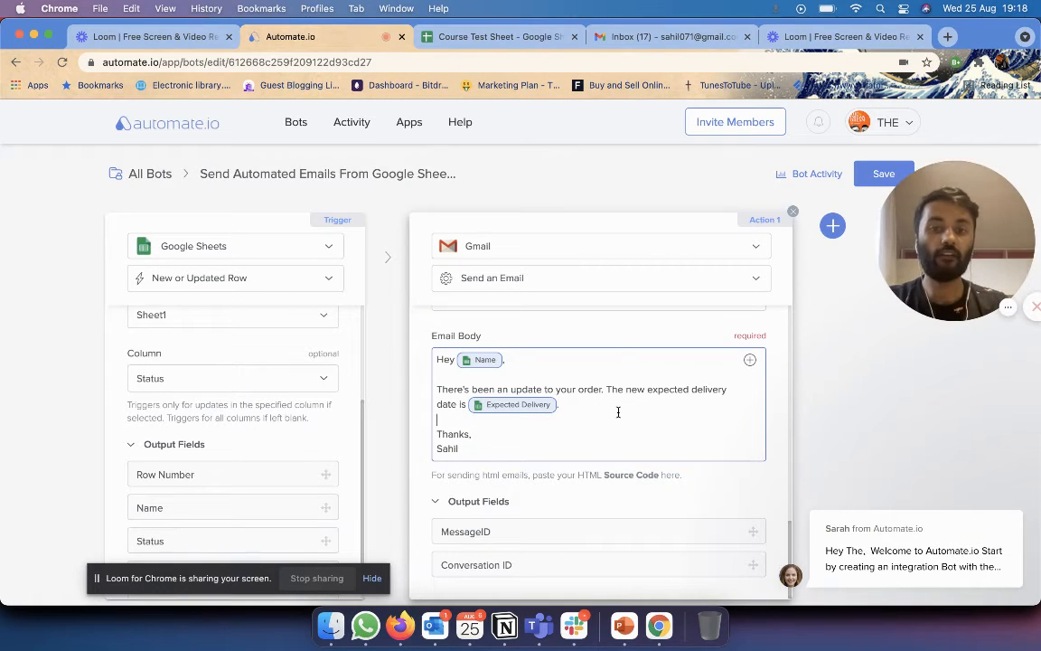
left_click(582, 403)
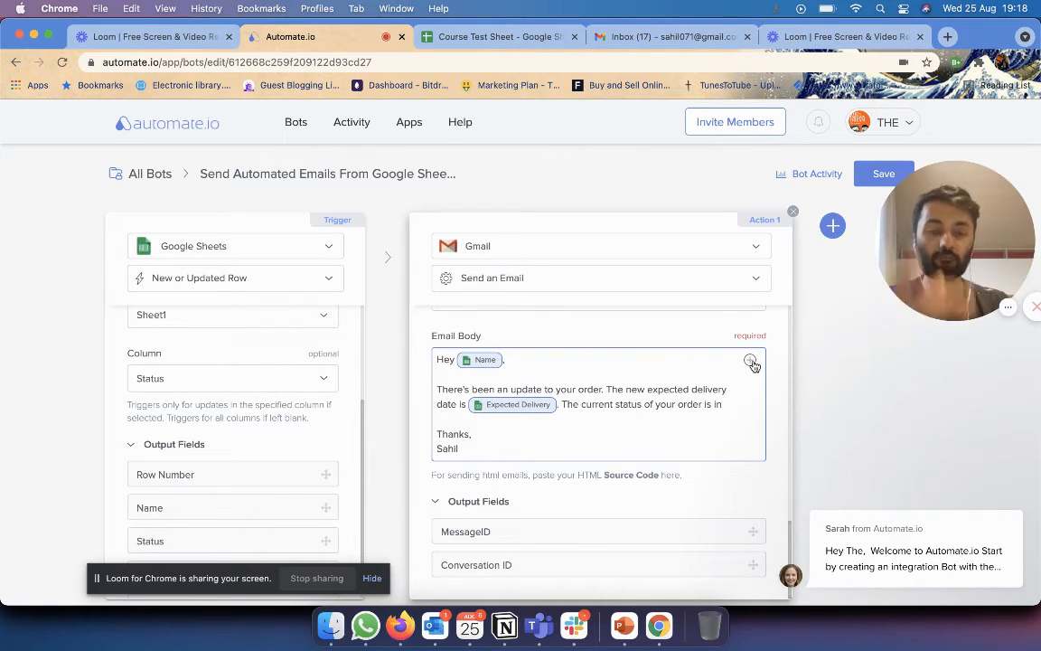
left_click(431, 39)
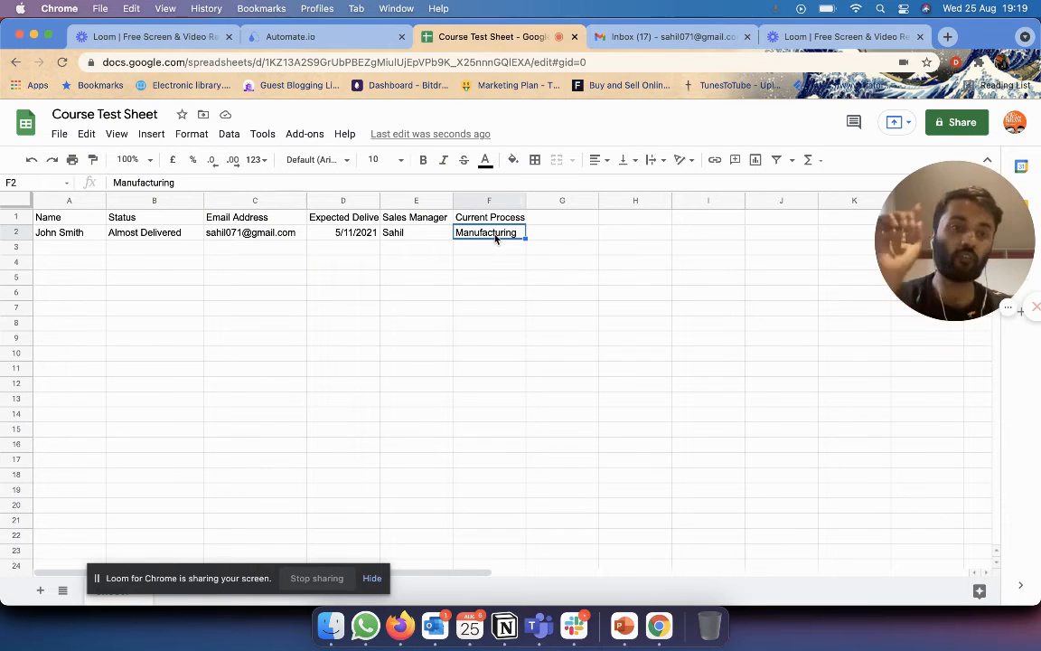
left_click(354, 37)
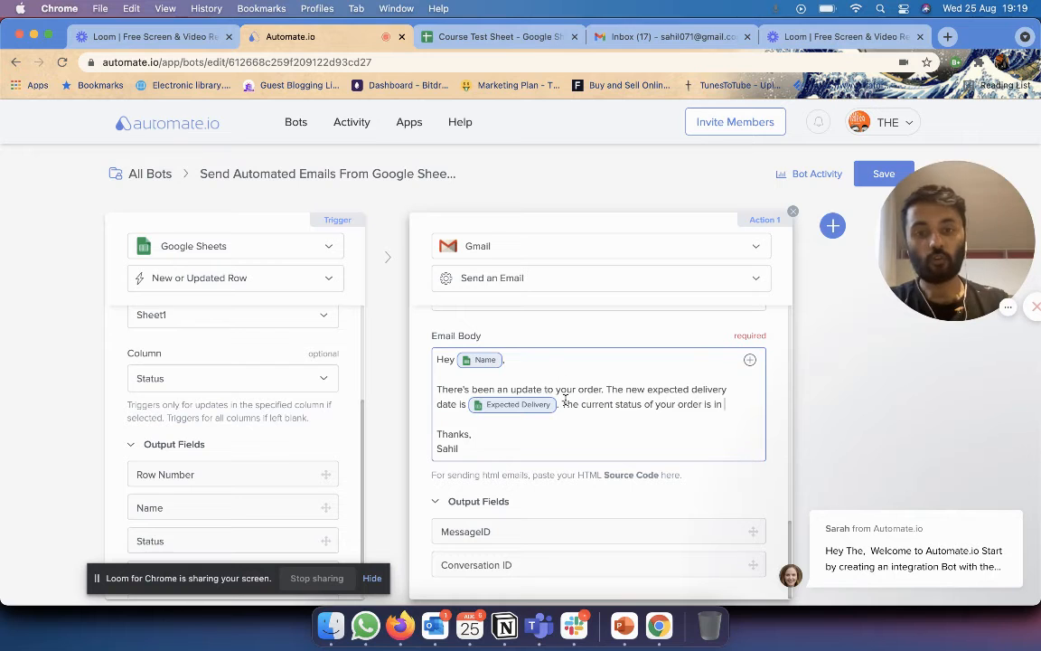
Delete the sentence 'The current status of your order is in' from the email body.
left_click_drag(561, 404, 728, 401)
key("BackSpace")
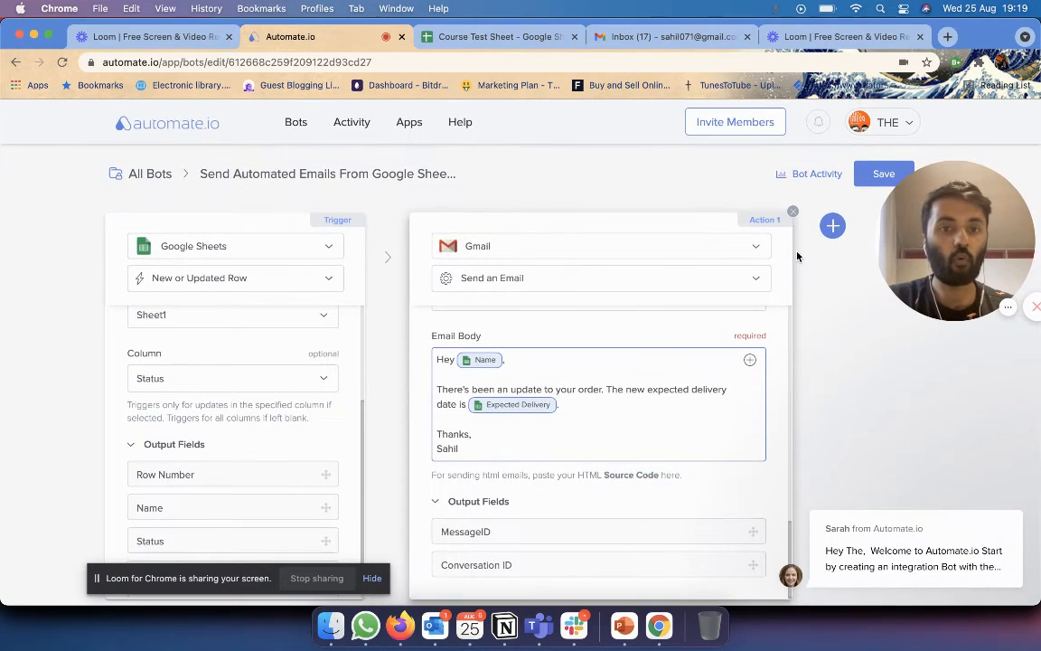
scroll(648, 312, "up", 5)
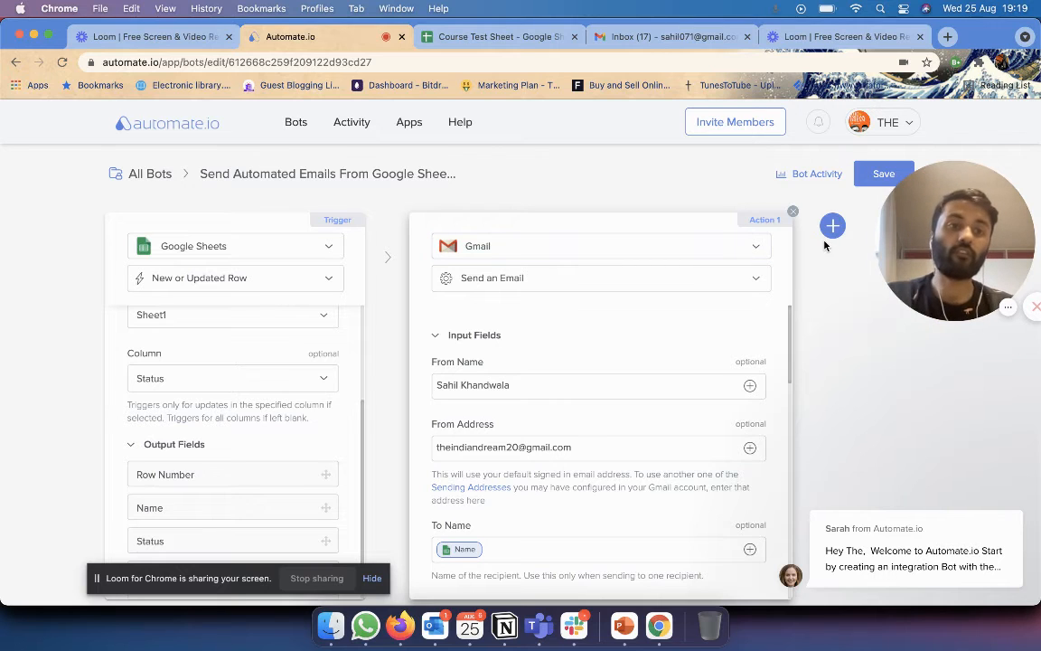
Save the bot and switch it ON, revealing the live-data and sample-data test options.
left_click(873, 174)
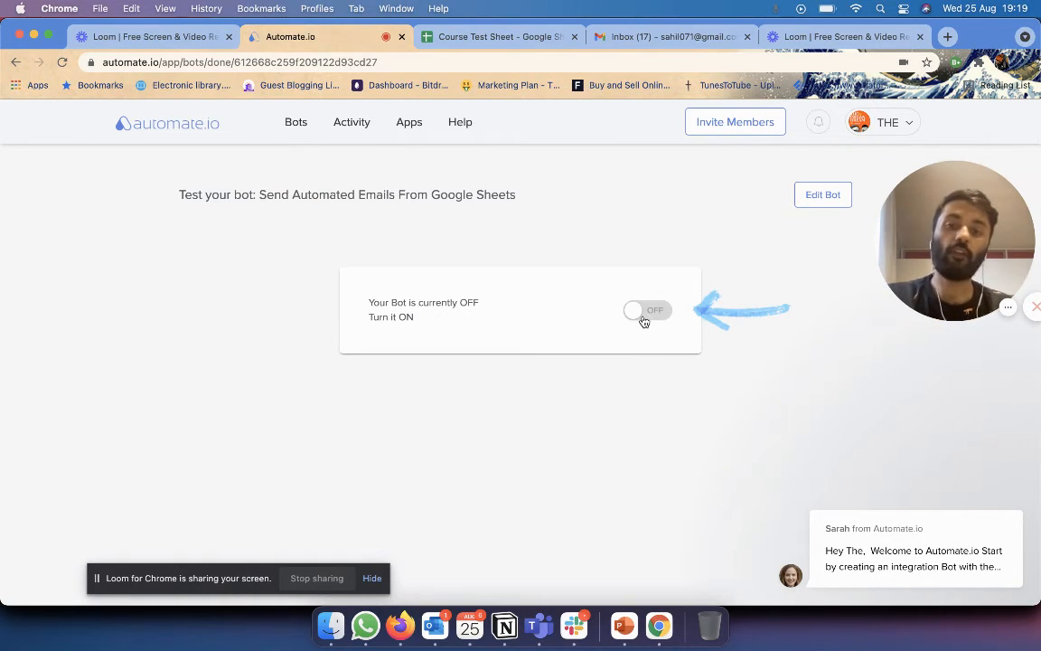
left_click(644, 318)
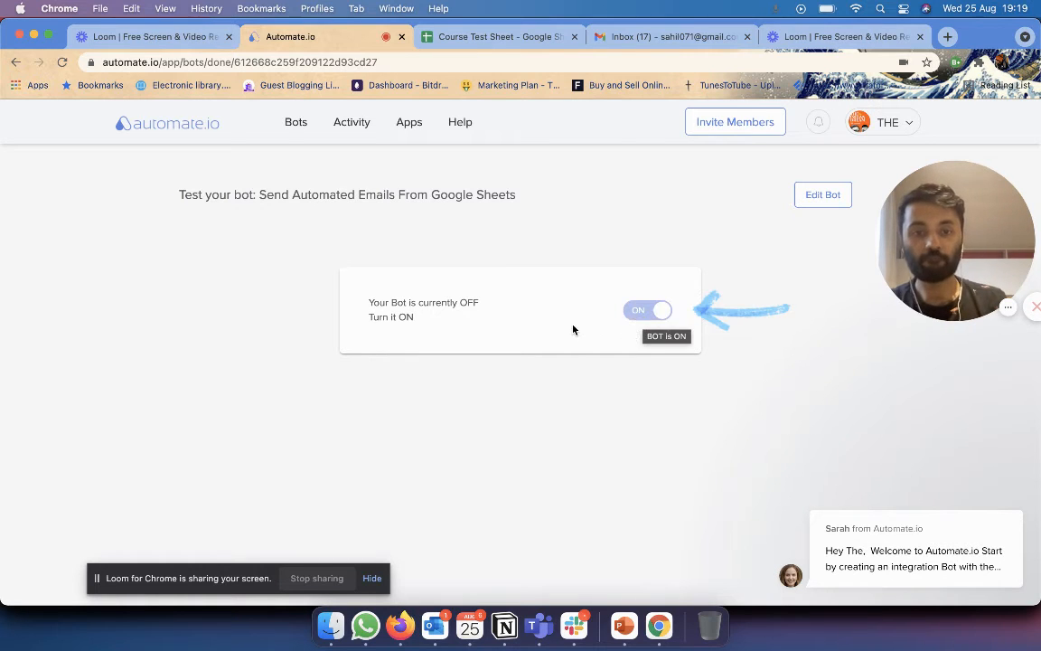
scroll(644, 272, "down", 2)
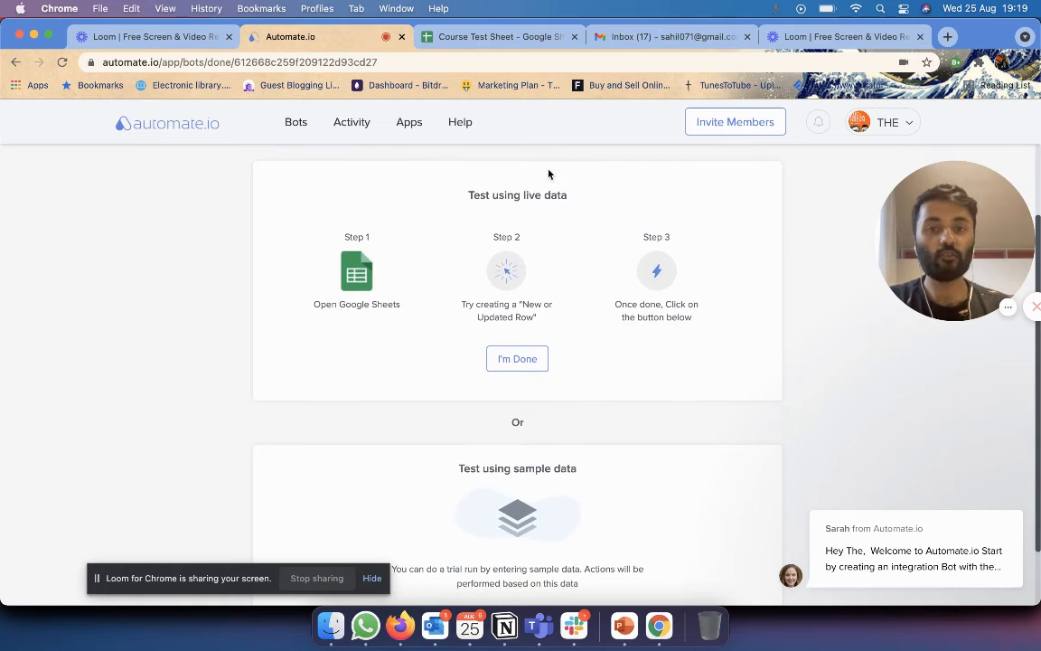
Confirm cell B2's Status reads Almost Delivered, then return to the bot test page.
left_click(480, 36)
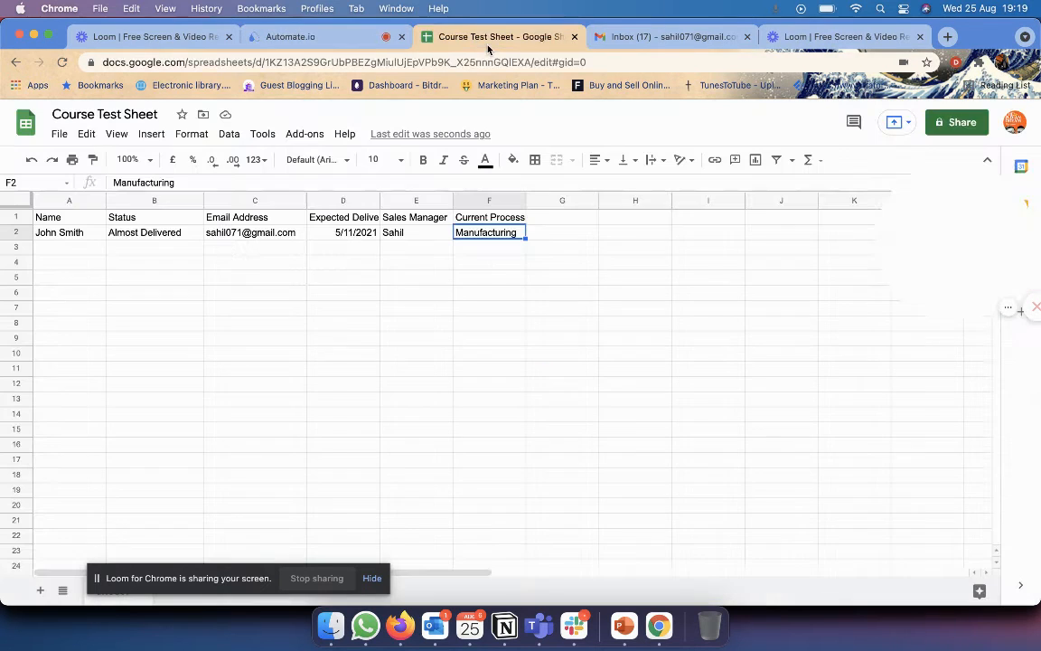
left_click(154, 234)
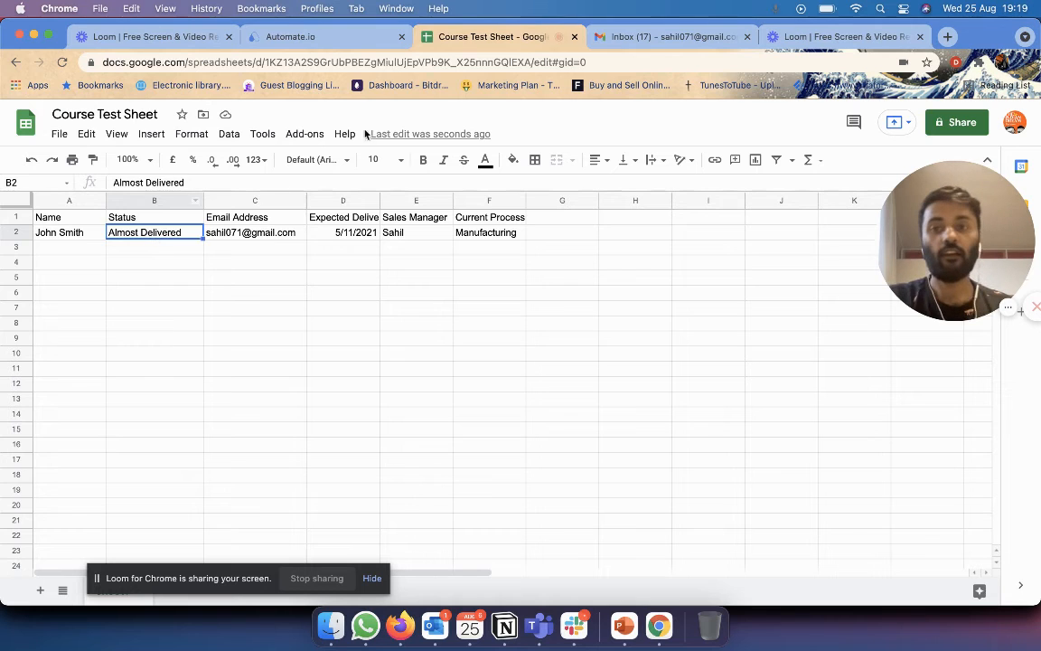
left_click(293, 36)
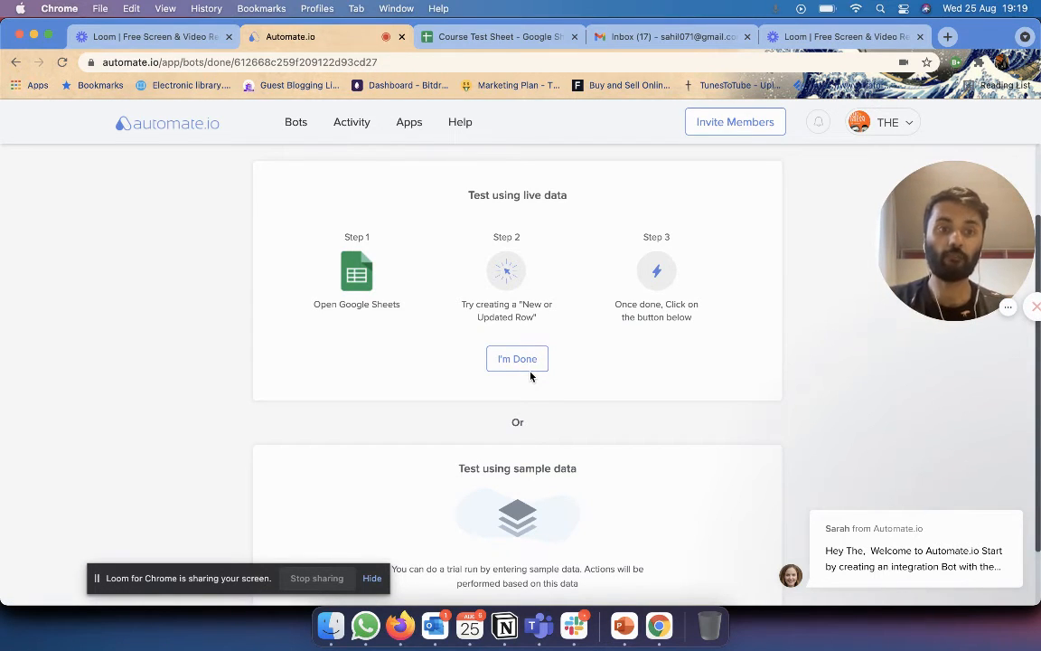
In the sample-data form, enter row number 2, the customer's full name and status Delivered.
scroll(532, 376, "down", 1)
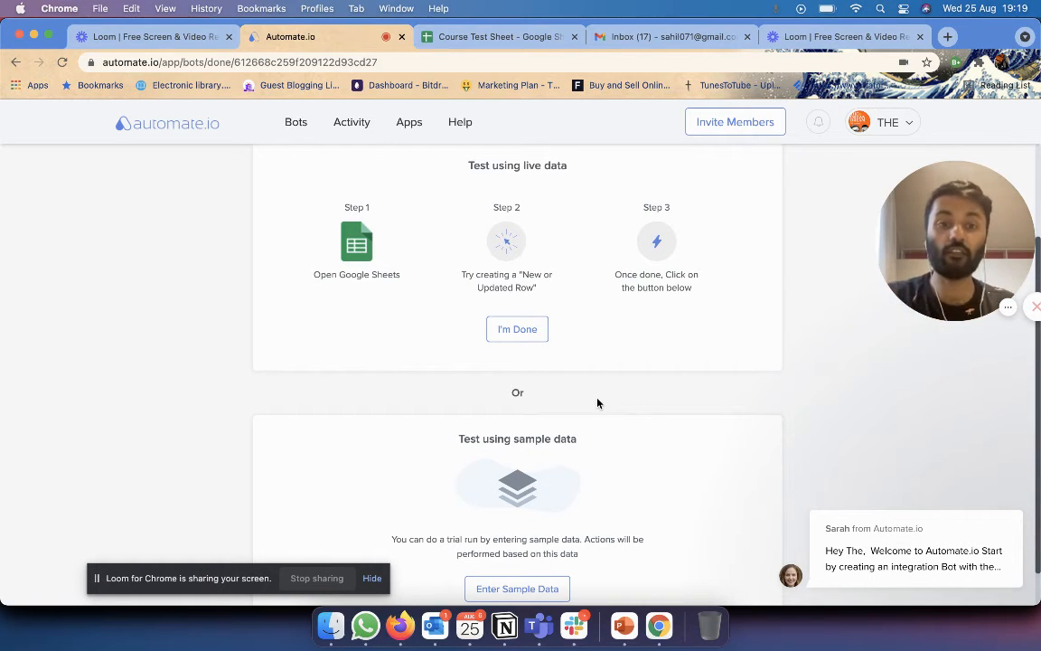
scroll(596, 403, "down", 1)
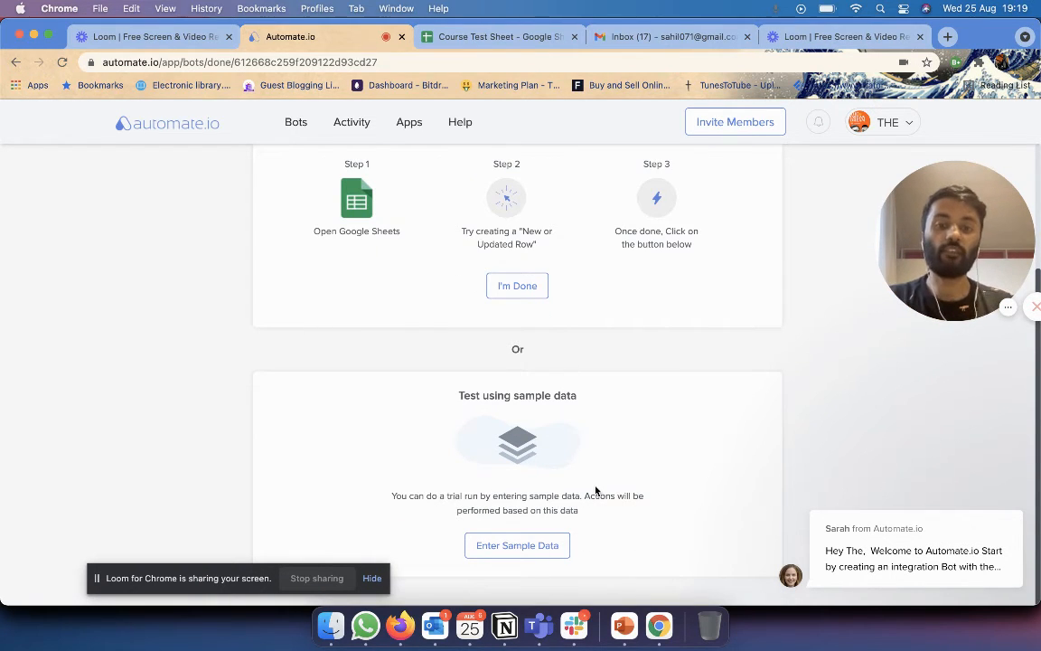
left_click(560, 545)
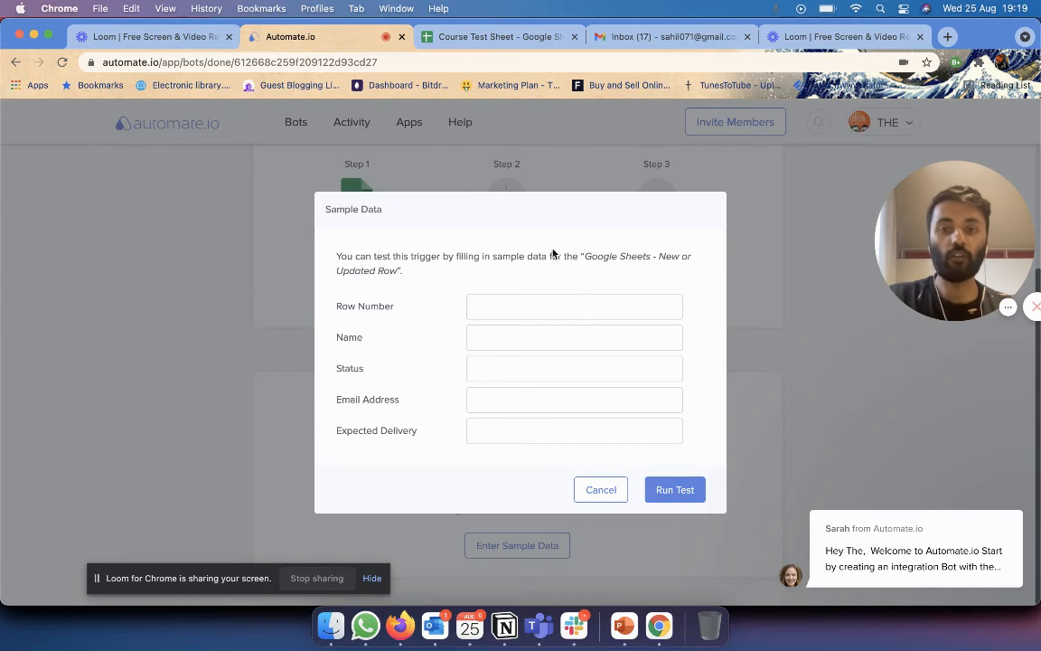
left_click(544, 300)
type("2")
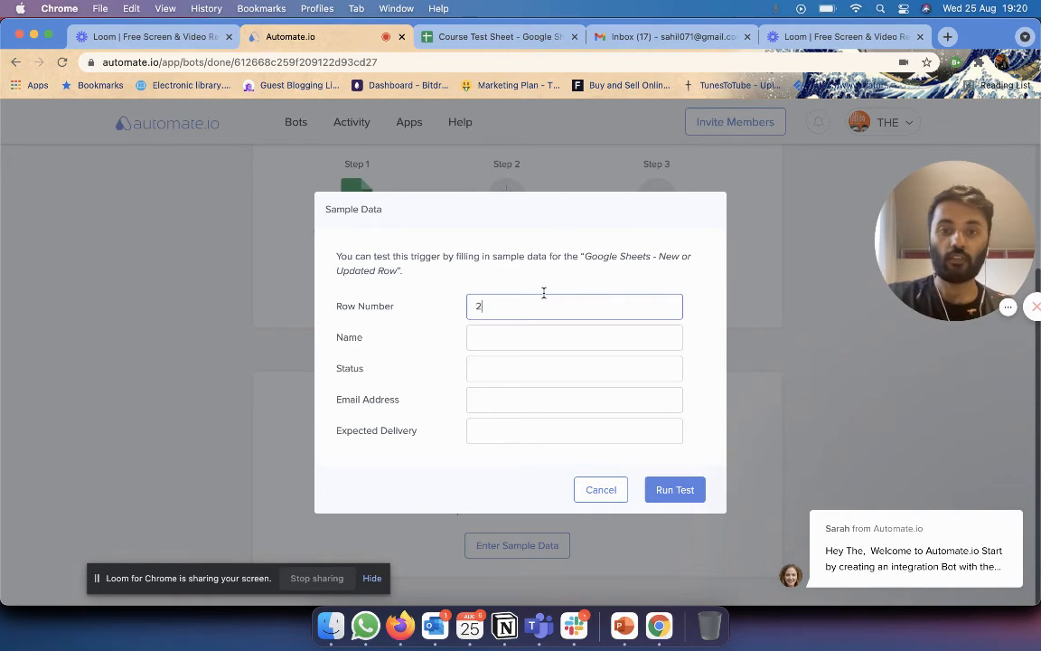
left_click(522, 340)
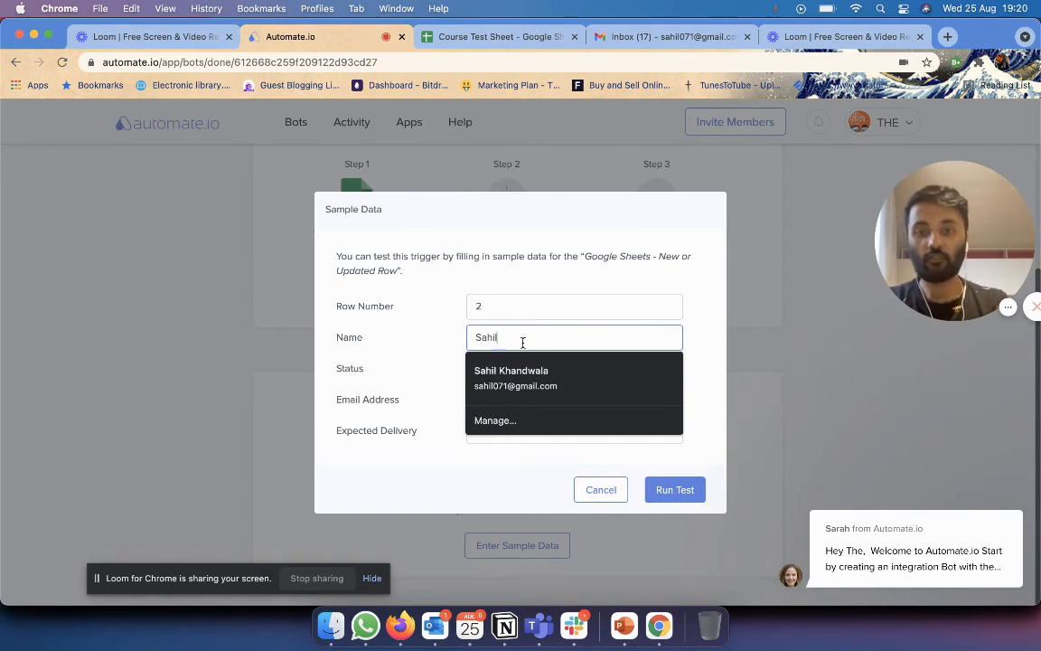
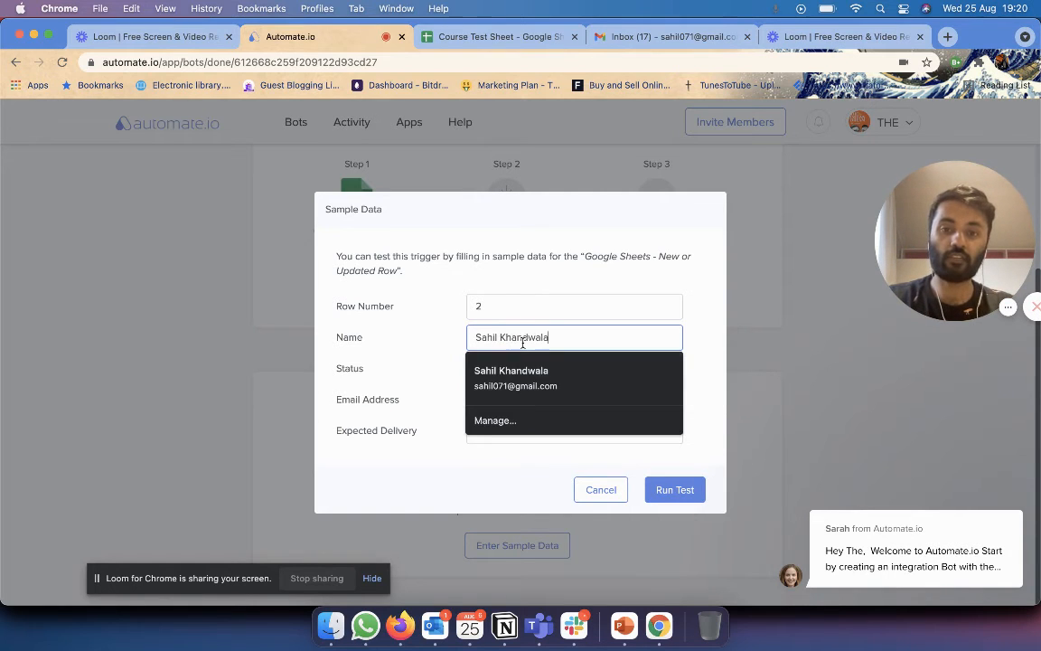
key("Tab")
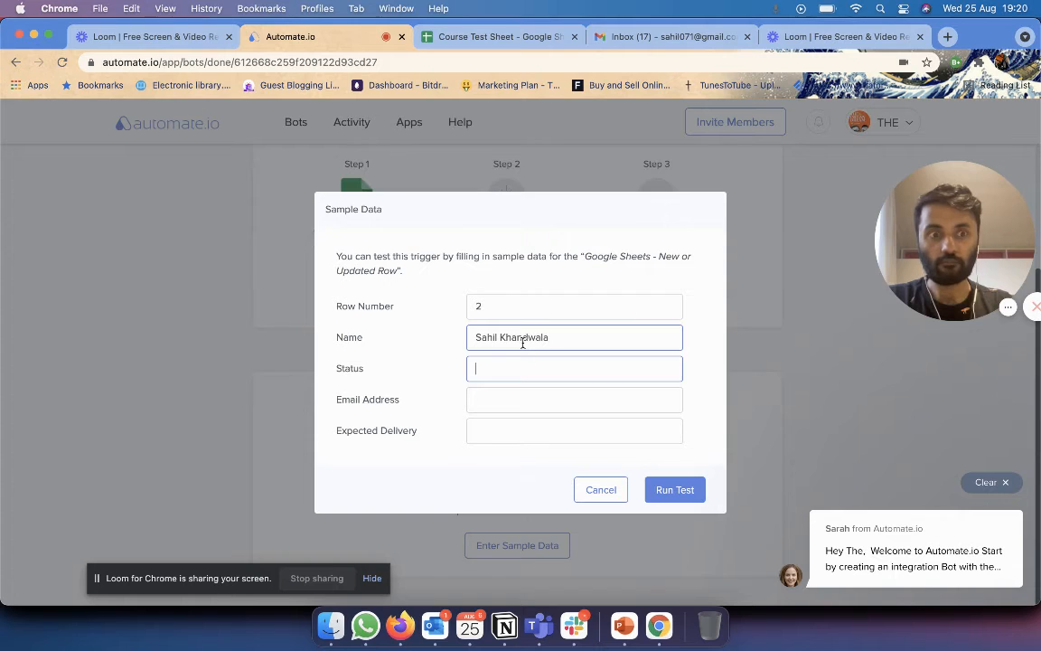
type("Delivered")
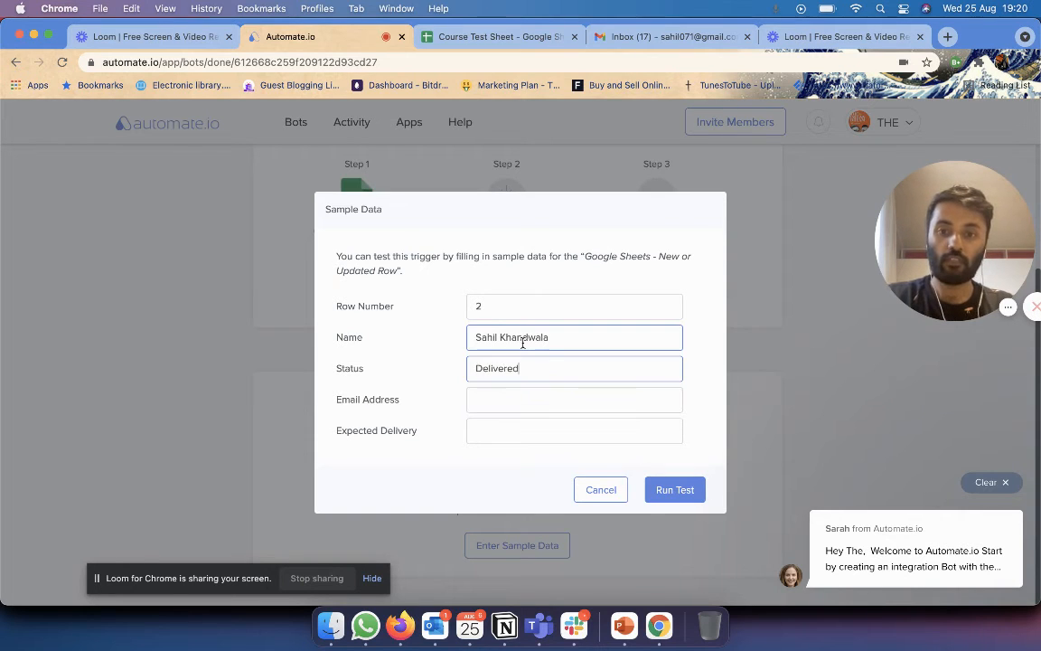
Fill in the customer's email address and Expected Delivery 25/08/2021, then run the test.
key("Tab")
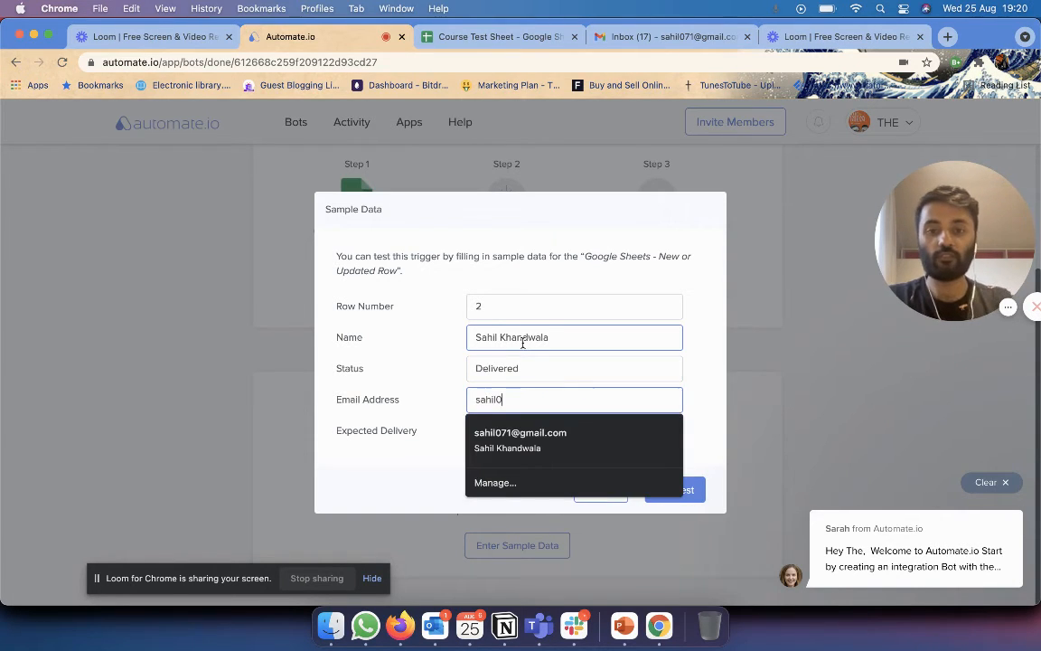
key("Down")
key("Tab")
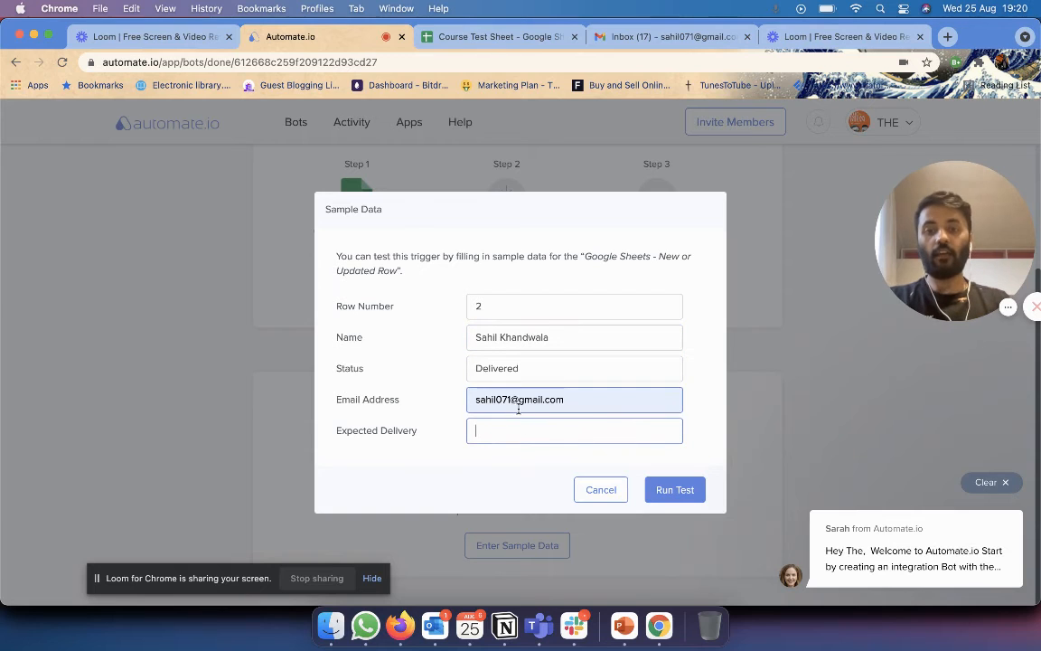
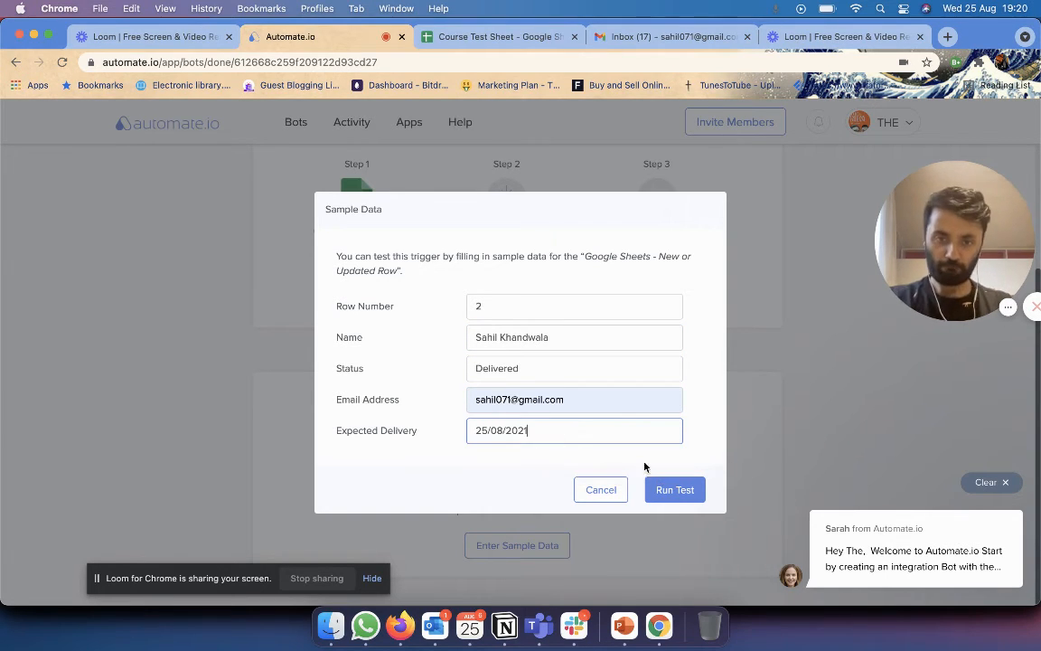
left_click(675, 489)
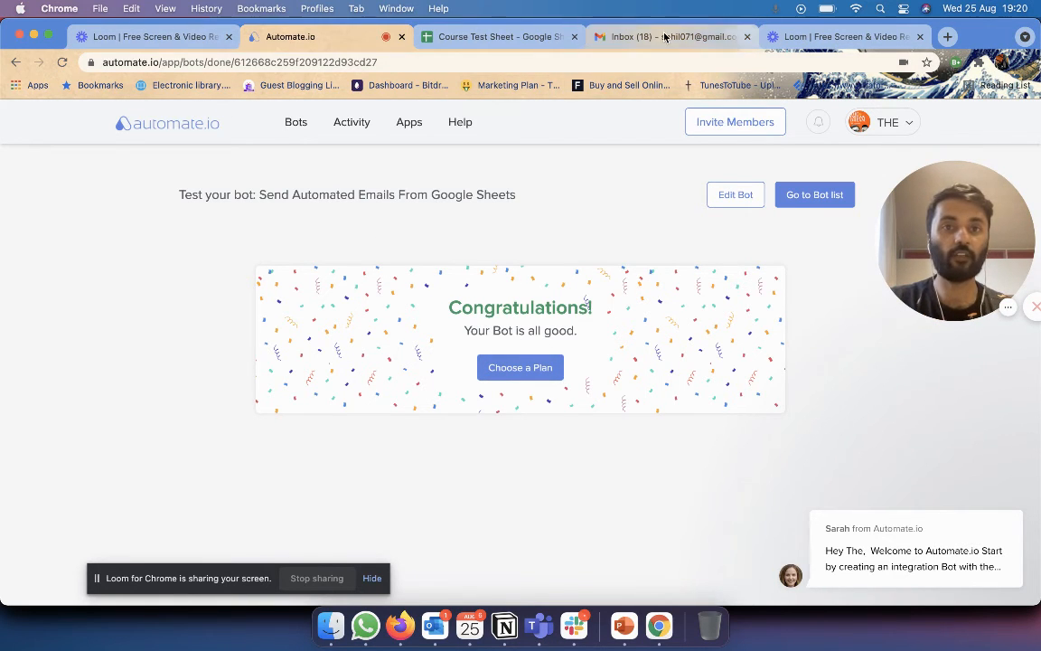
Open the bot's newest order-update test email in the Gmail inbox.
left_click(603, 34)
left_click(517, 254)
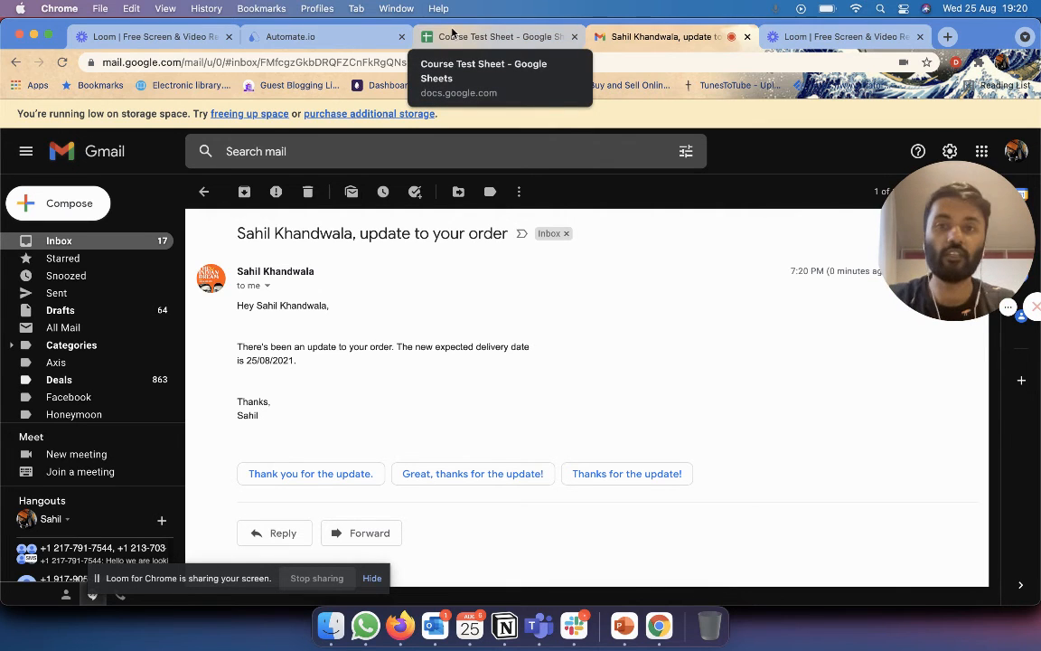
After checking the greeting and 25/08/2021 delivery date, go back to the Automate.io test page.
left_click(345, 50)
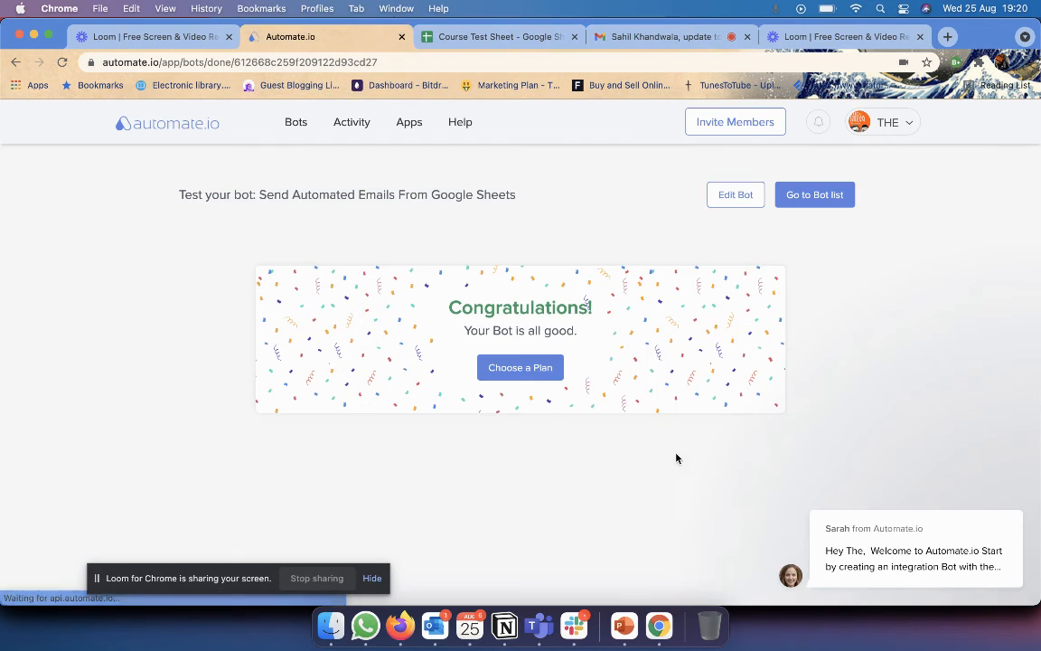
Open the pricing plans and advance the carousel twice to show the Personal and Free tiers.
left_click(538, 367)
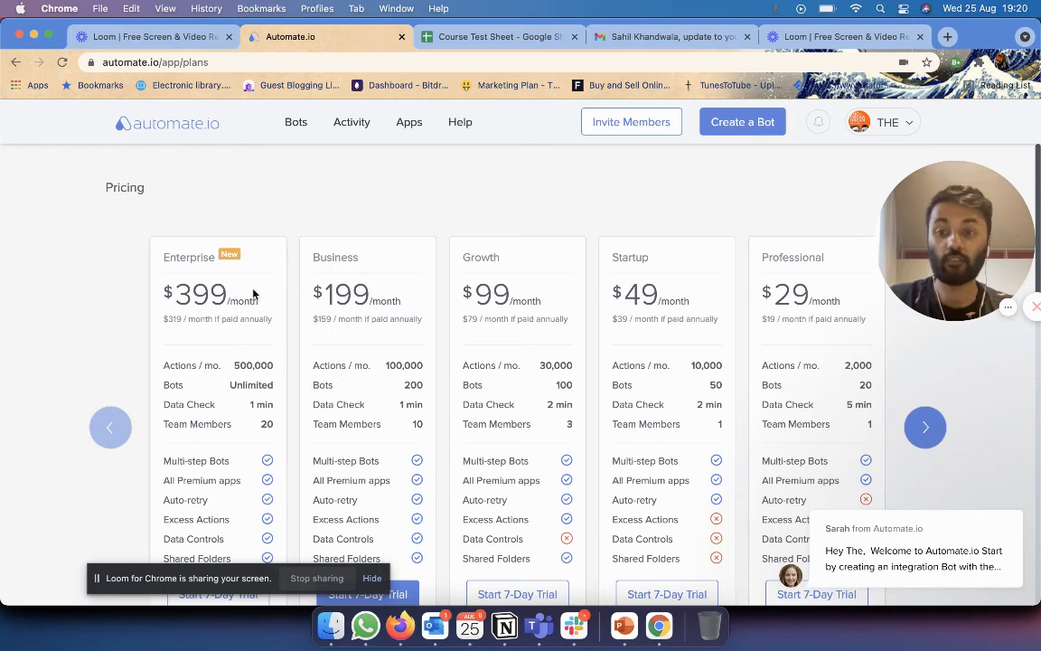
left_click(924, 425)
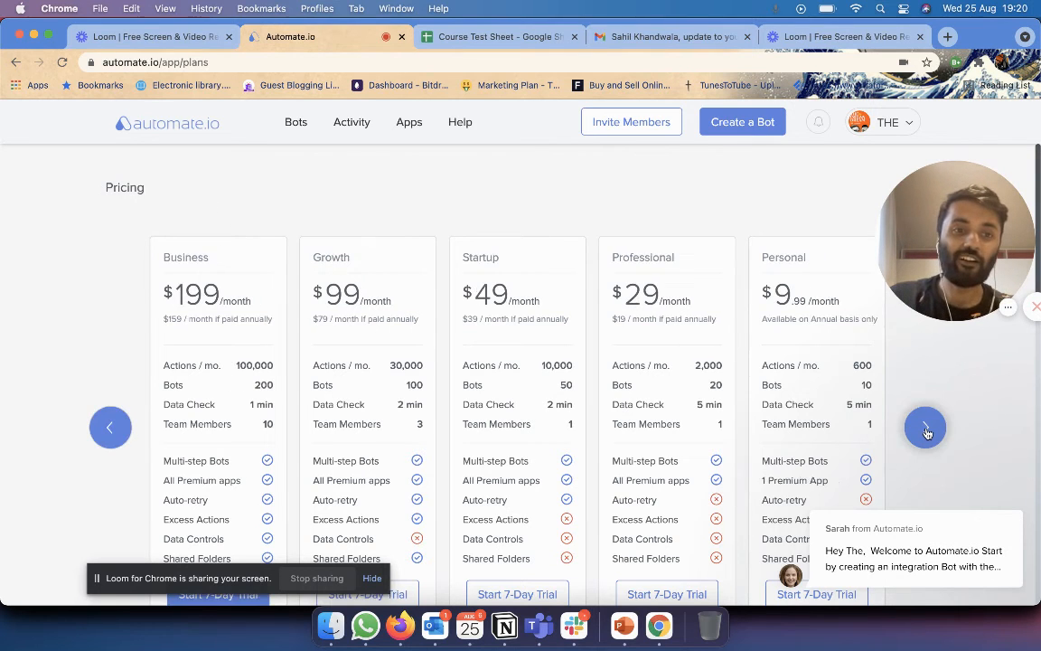
left_click(924, 426)
scroll(799, 242, "down", 2)
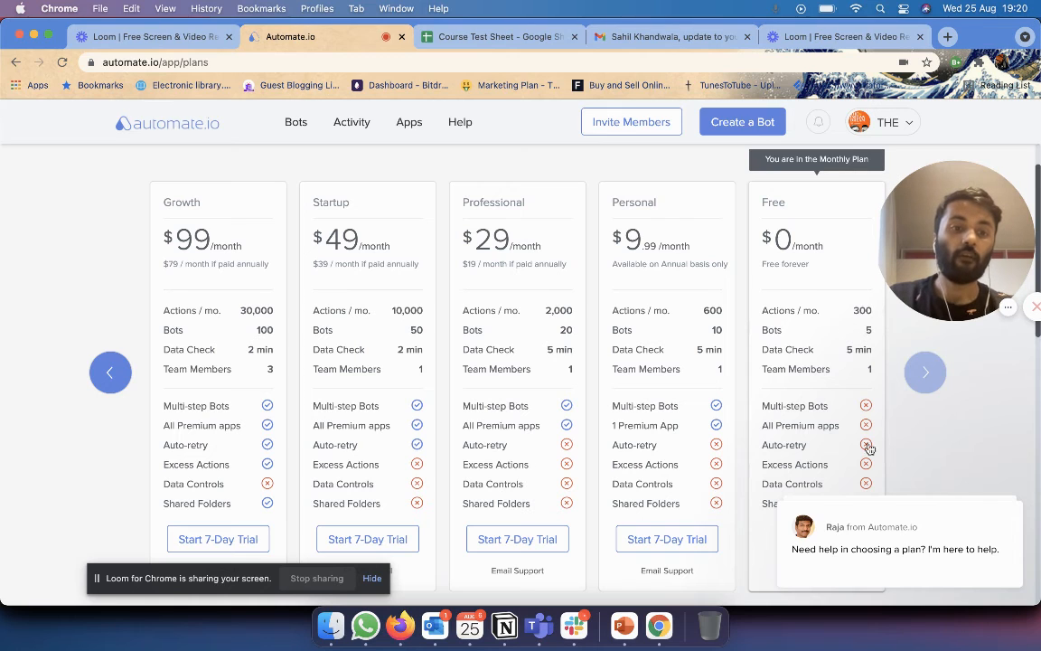
Clear the chat popups and read the FAQ explanation of how actions are counted.
mouse_move(985, 505)
left_click(981, 387)
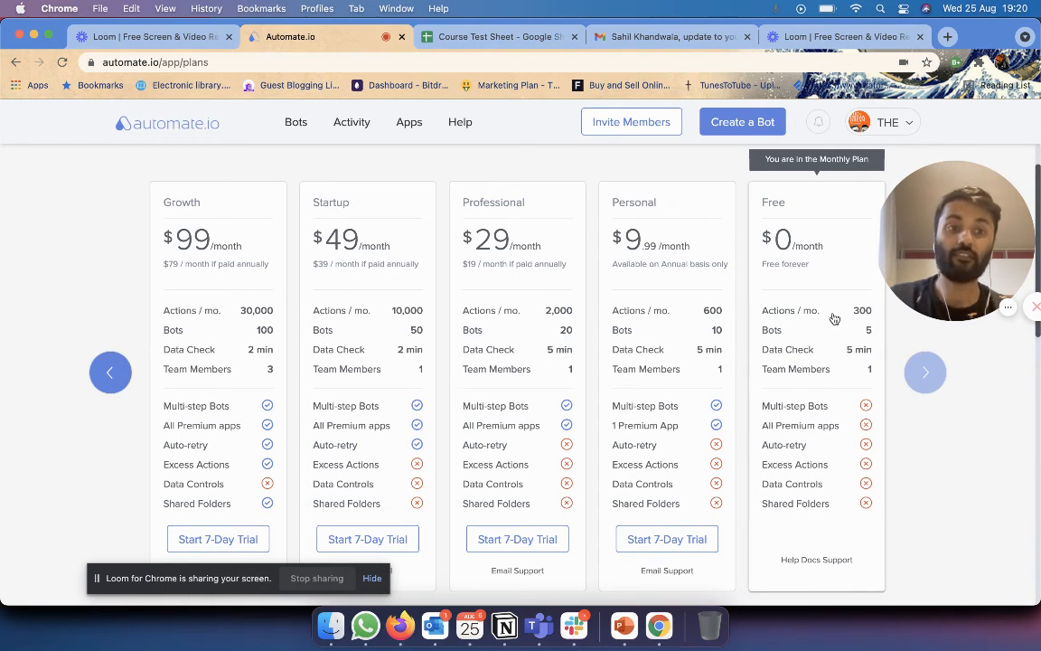
scroll(830, 315, "down", 5)
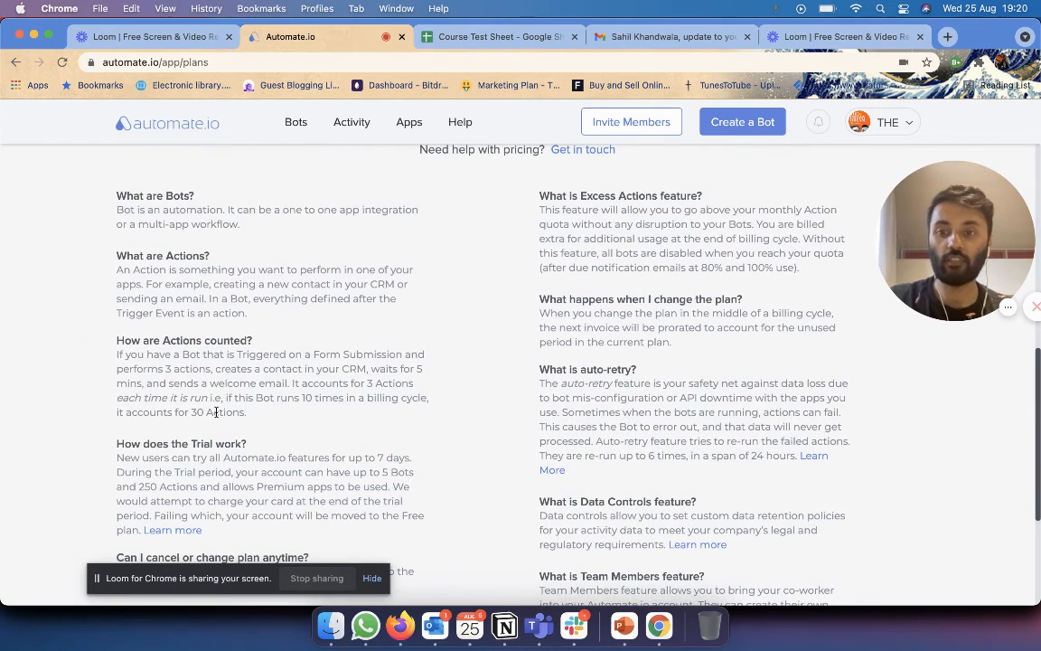
triple_click(216, 412)
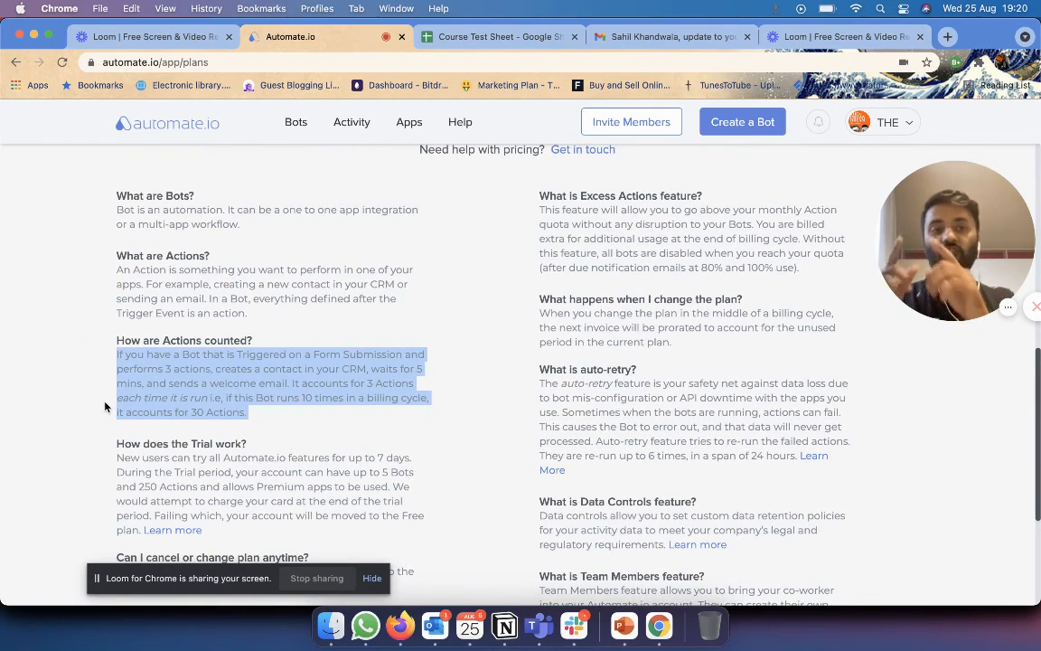
left_click(158, 397)
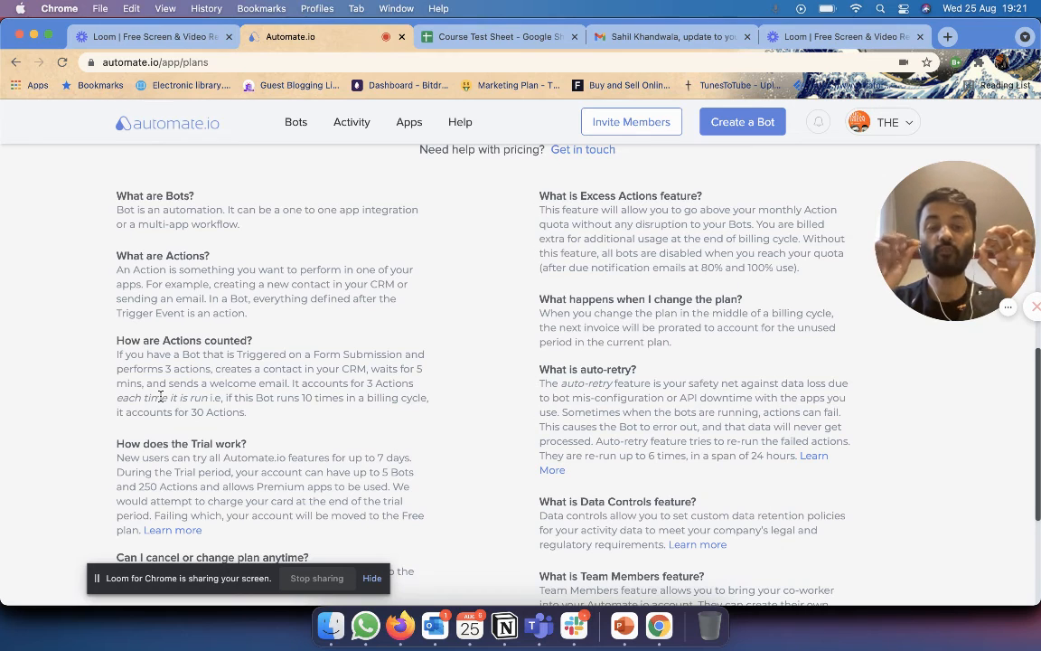
scroll(161, 397, "up", 10)
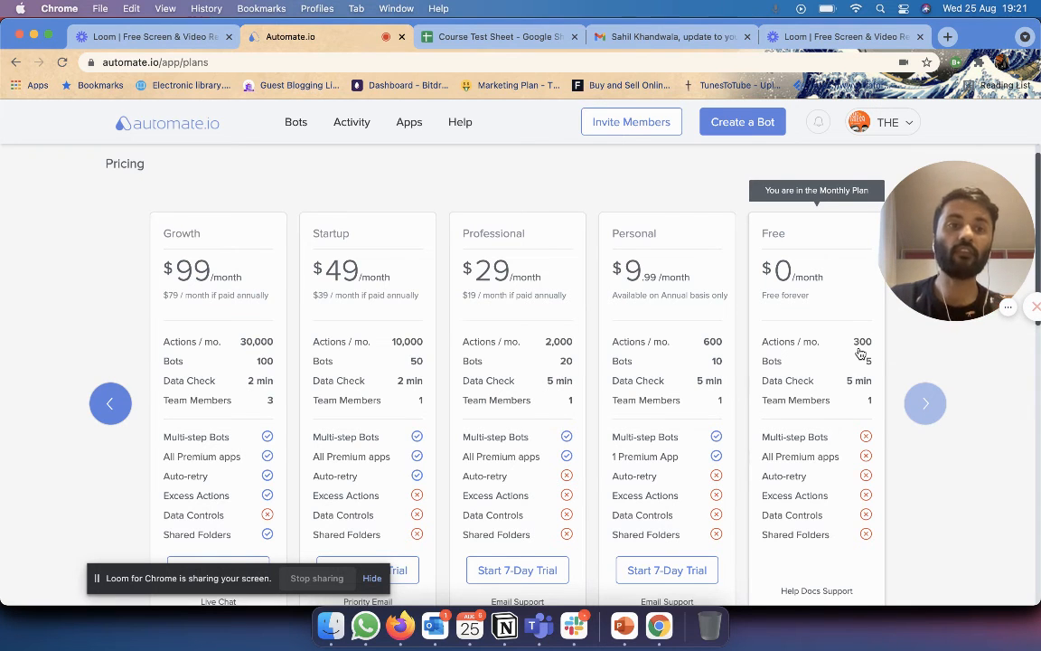
scroll(860, 353, "down", 1)
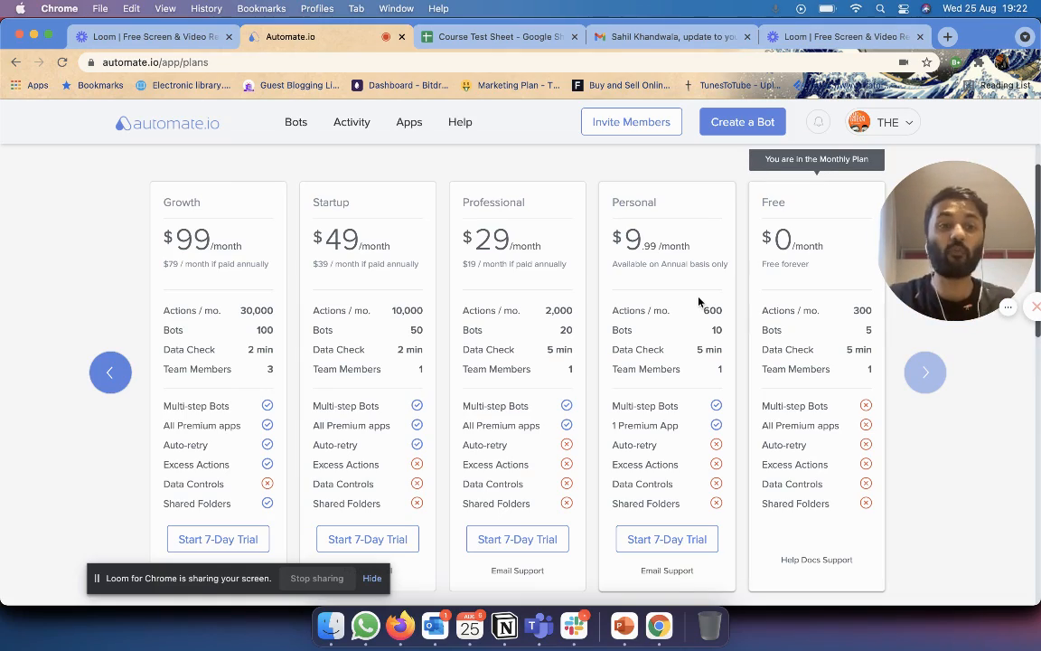
scroll(699, 301, "down", 10)
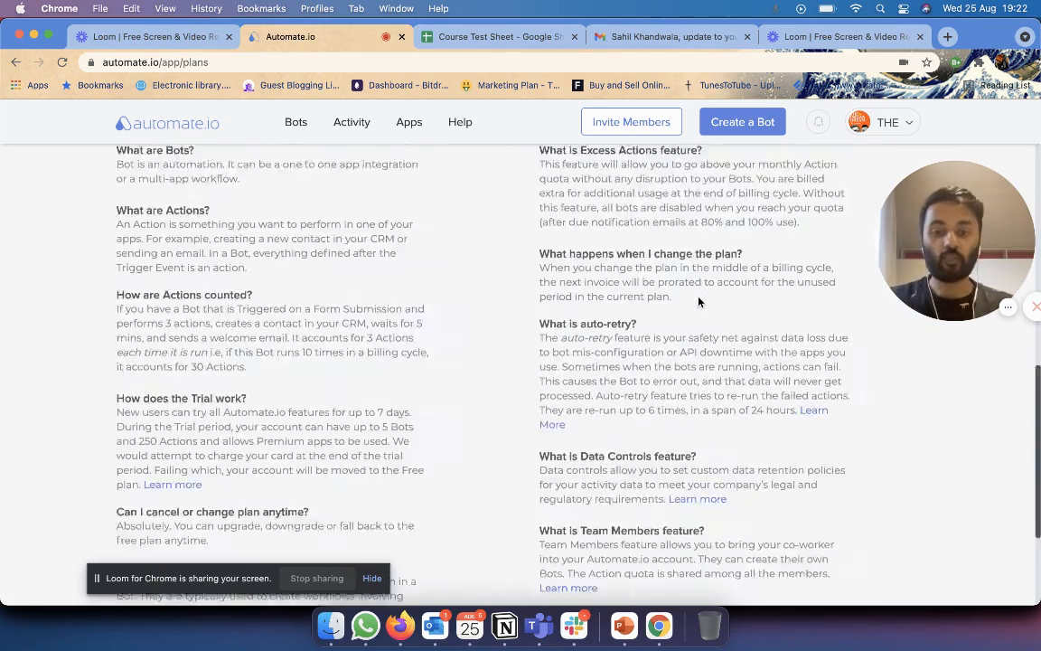
scroll(698, 301, "up", 10)
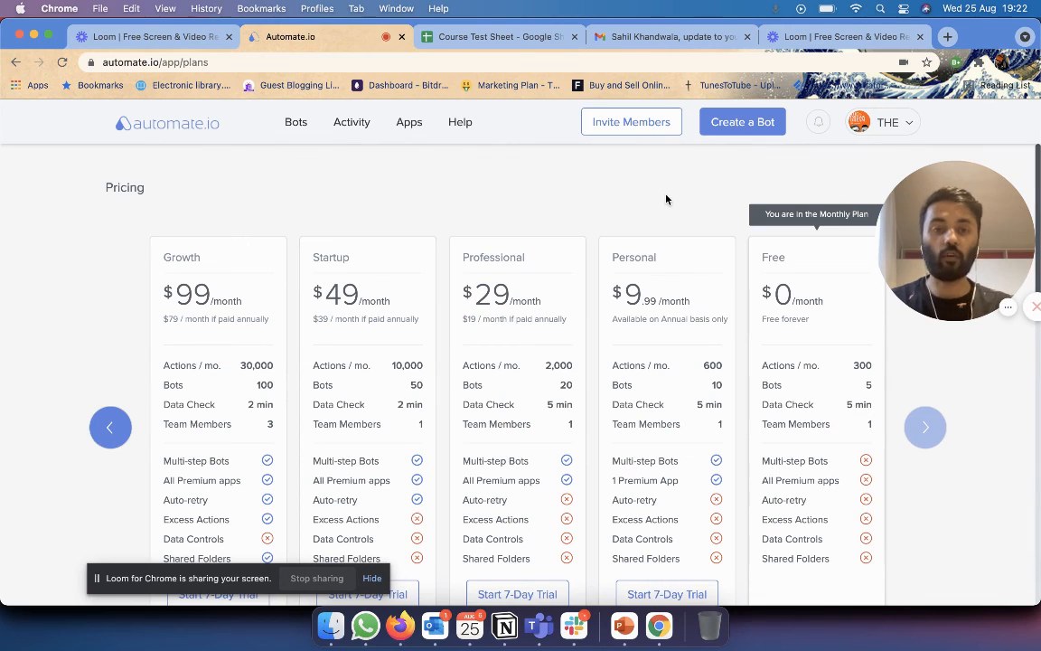
scroll(664, 198, "down", 3)
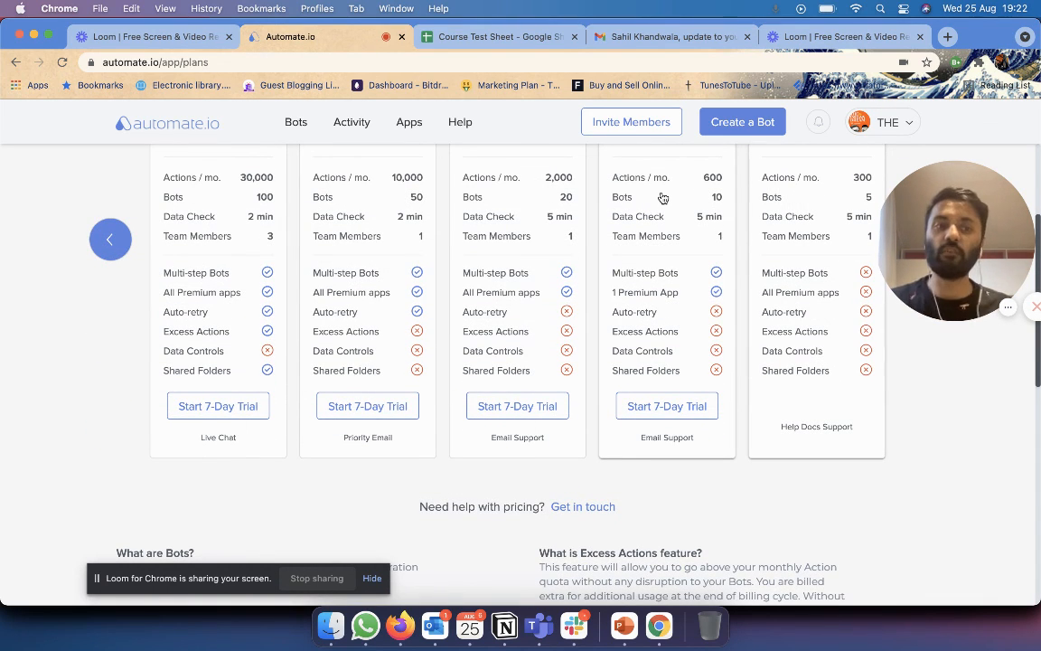
scroll(662, 198, "up", 3)
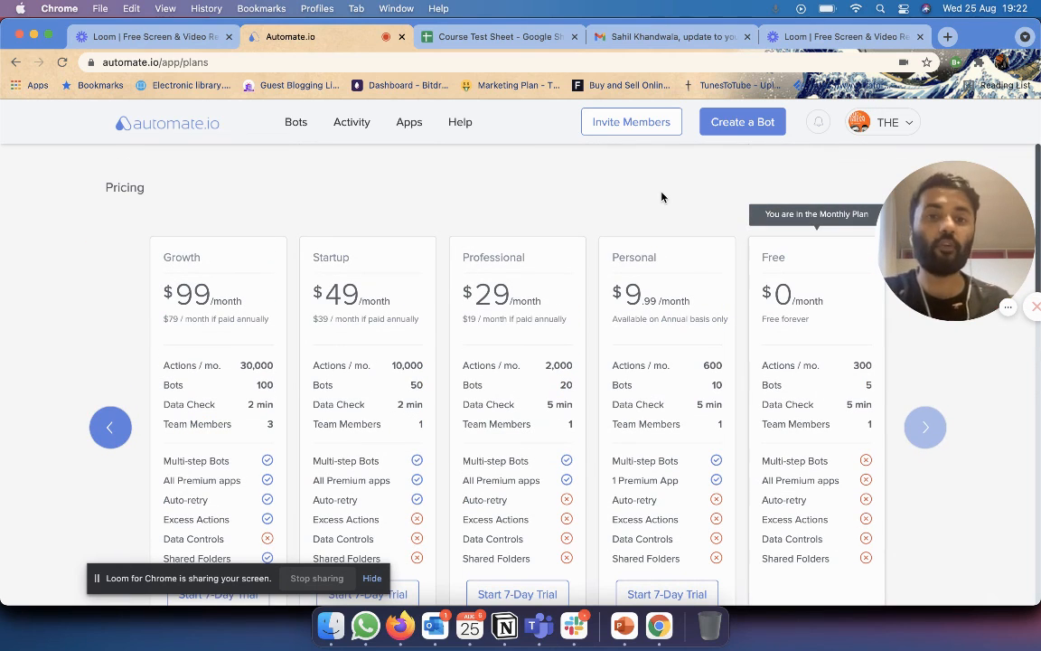